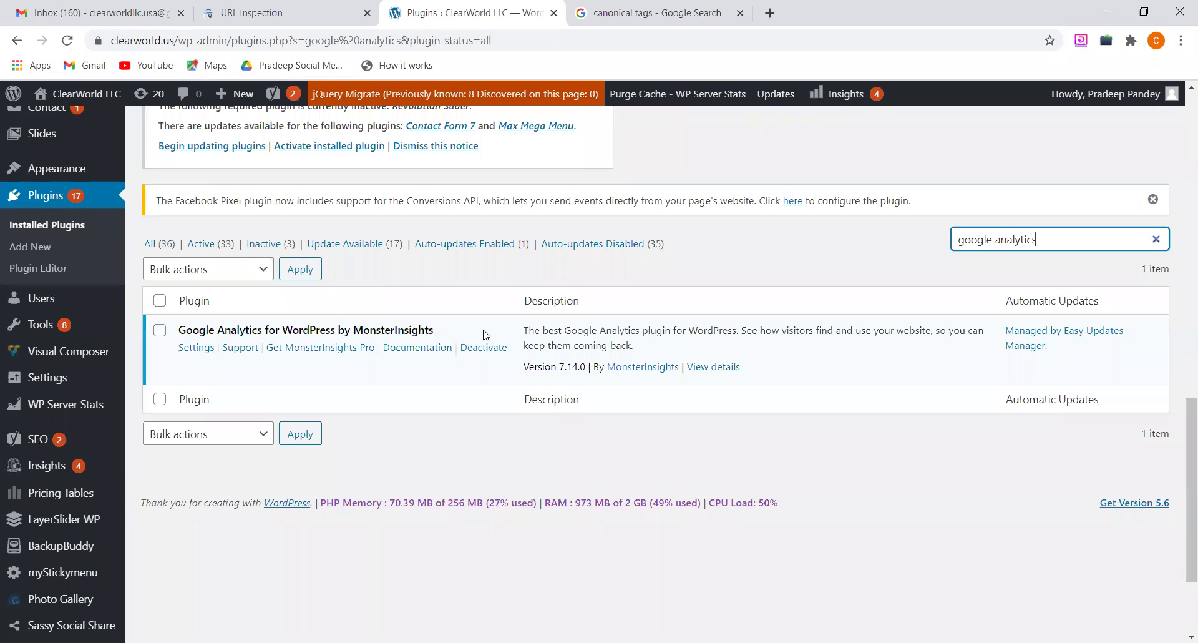
Review the Google Analytics for WordPress by MonsterInsights entry in the filtered list of installed plugins
scroll(486, 335, up, 6)
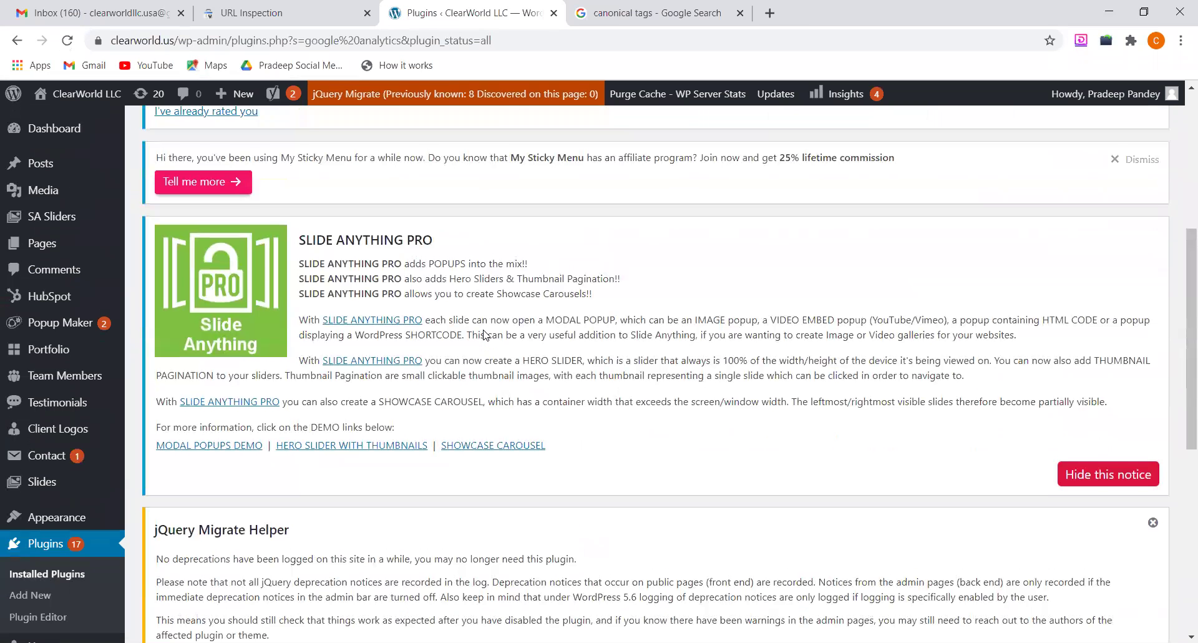
scroll(486, 335, up, 5)
scroll(485, 331, down, 2)
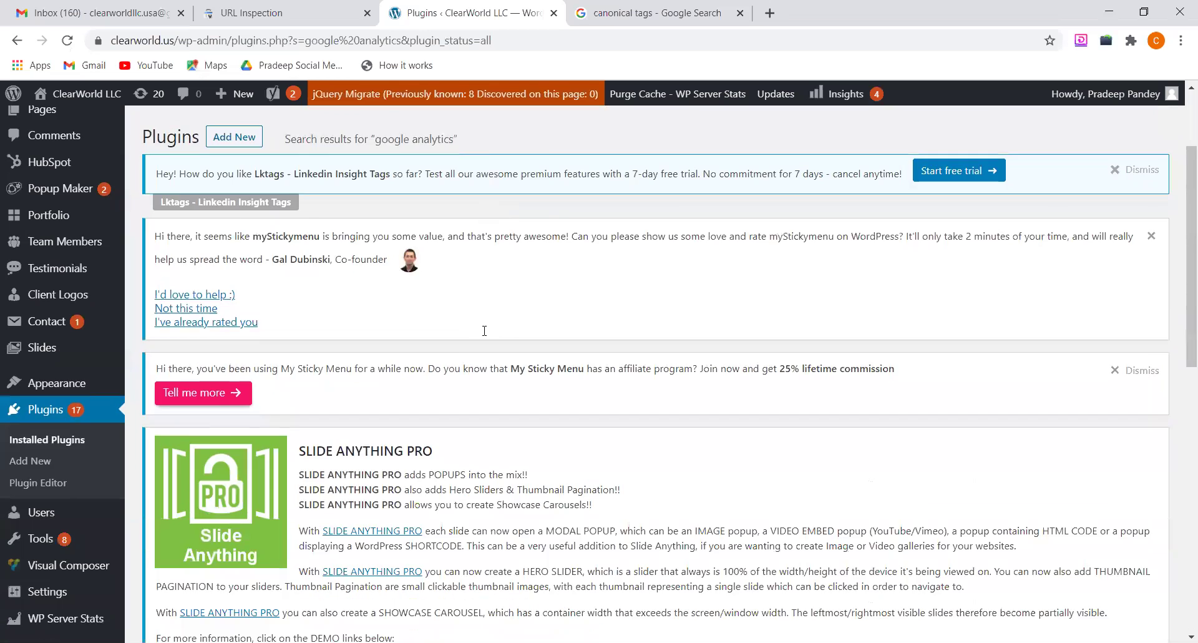
scroll(484, 330, down, 10)
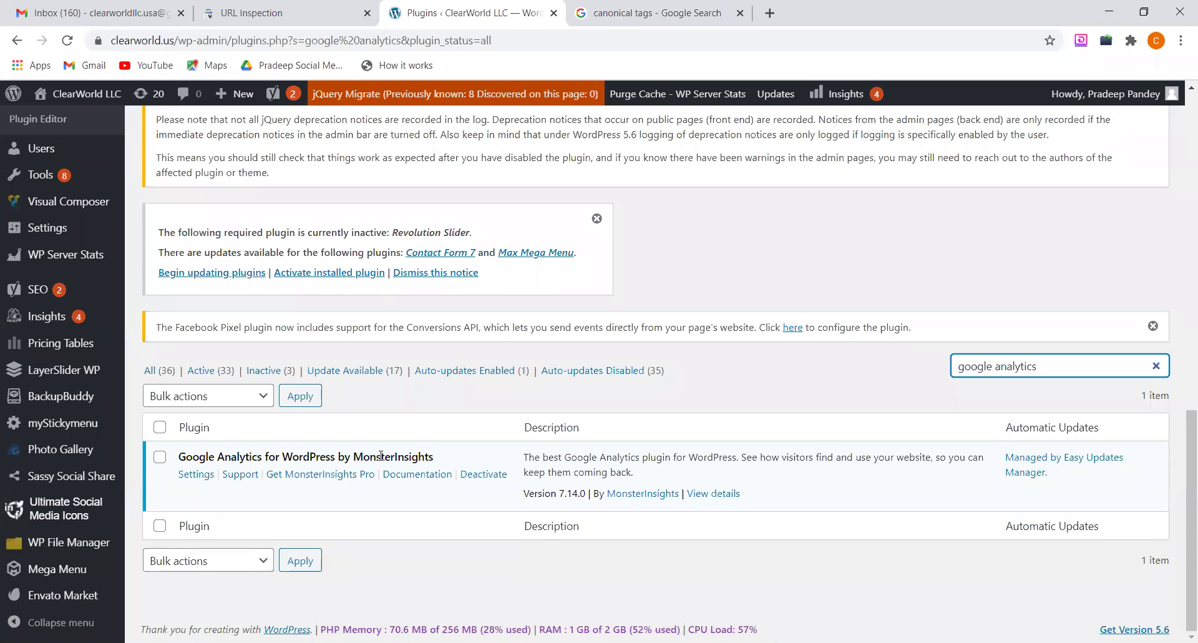
mouse_move(59, 411)
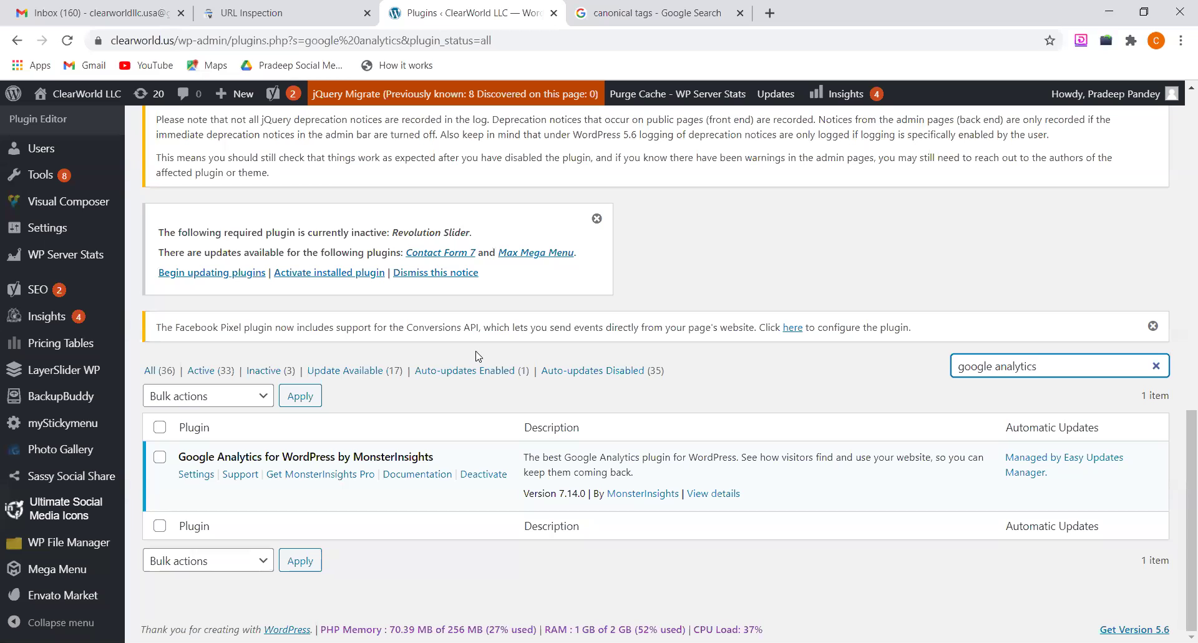
mouse_move(41, 292)
drag(330, 459, 397, 459)
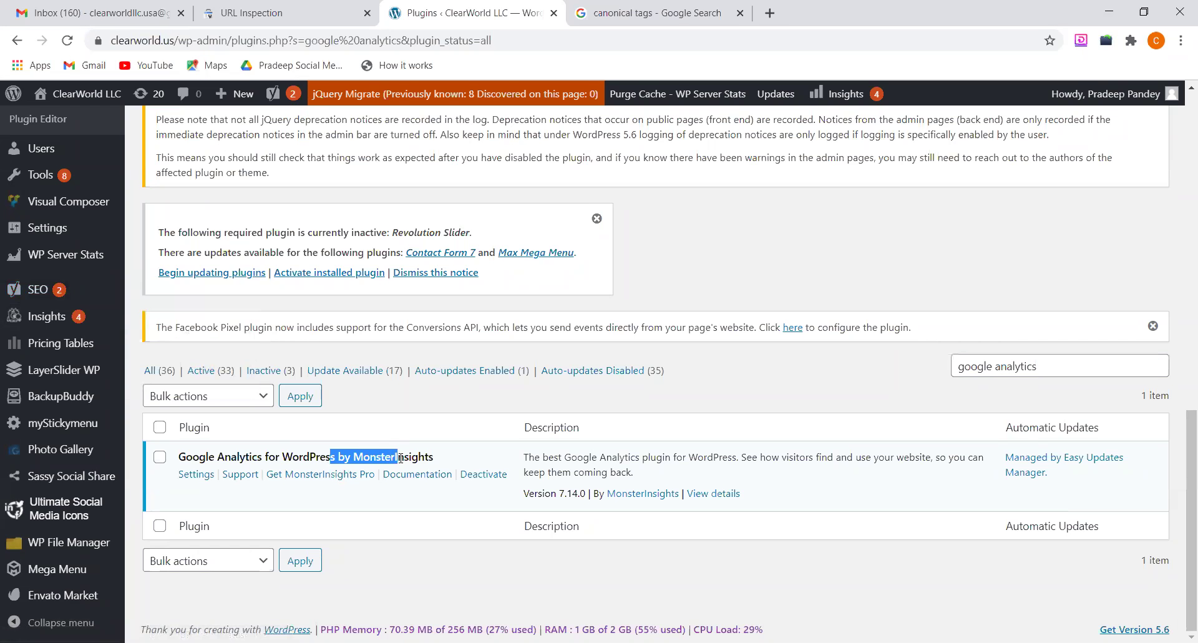
click(417, 458)
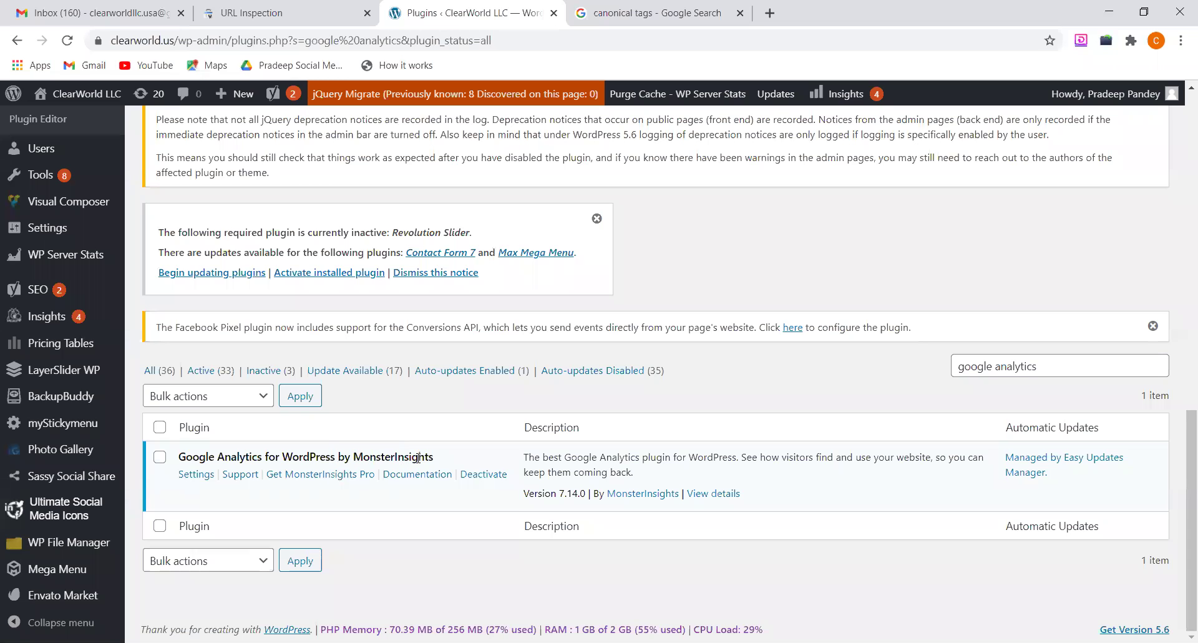
mouse_move(84, 430)
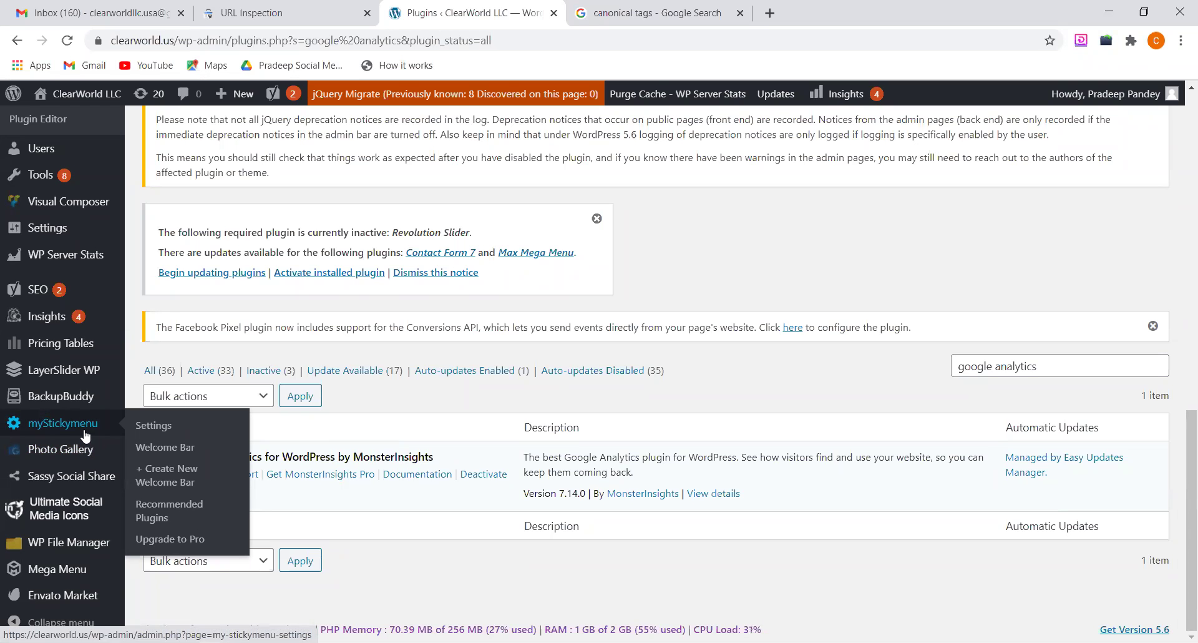
mouse_move(81, 471)
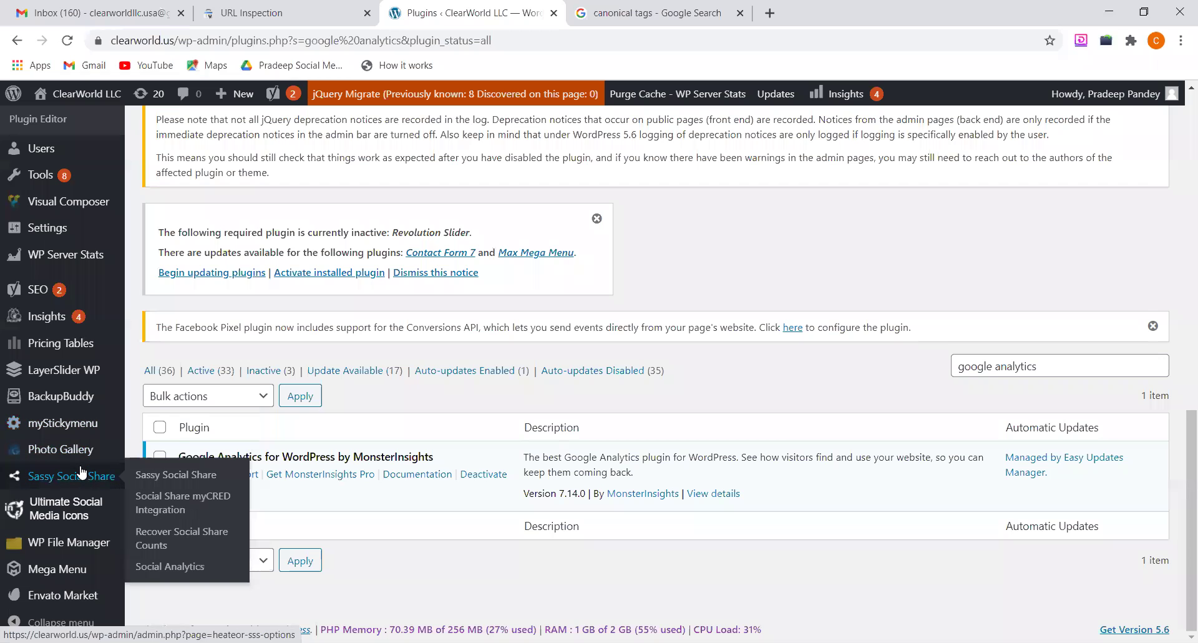
Open the WordPress Theme Editor and bring the Howes theme's file content and file list into view
scroll(81, 471, up, 4)
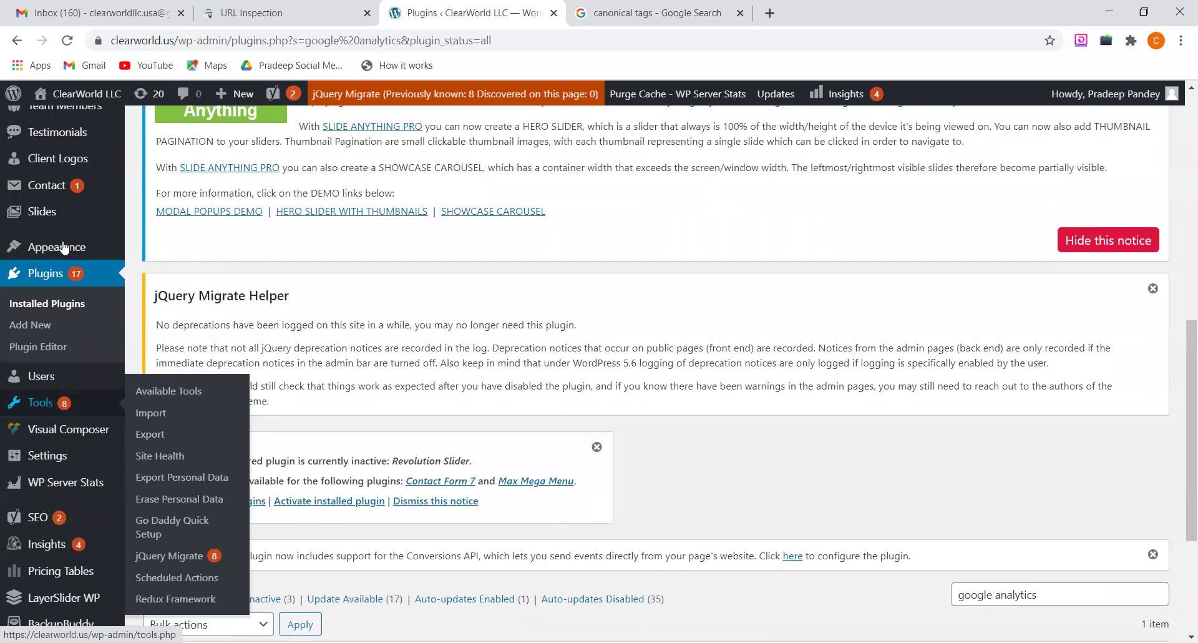
mouse_move(78, 250)
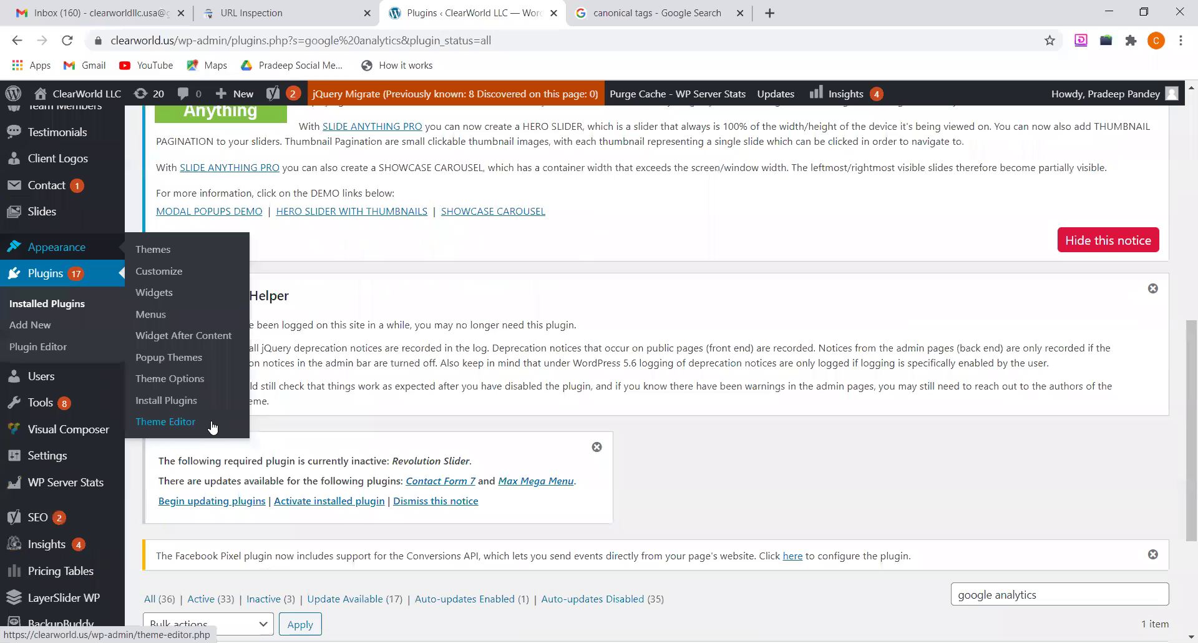
click(175, 424)
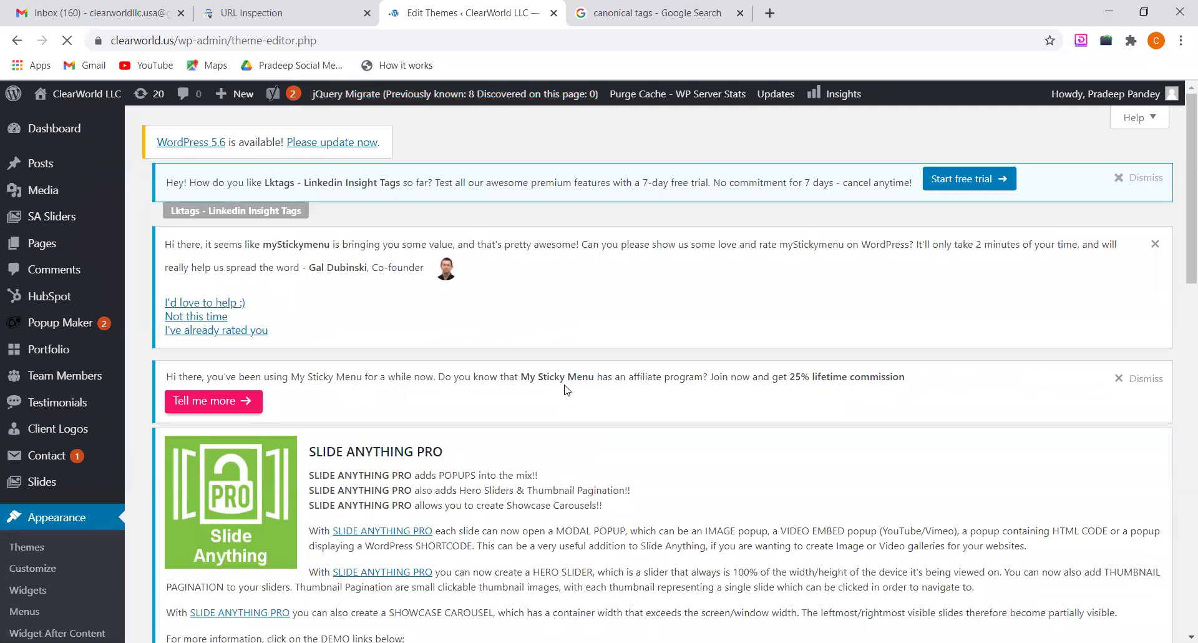
scroll(567, 390, down, 6)
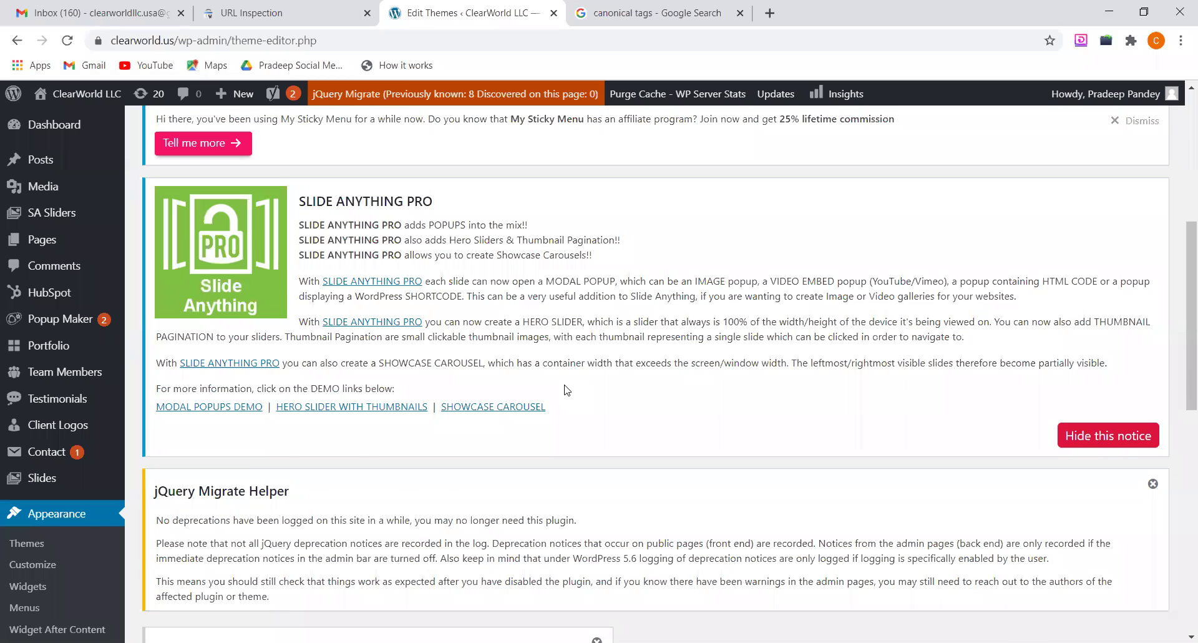
scroll(567, 389, down, 7)
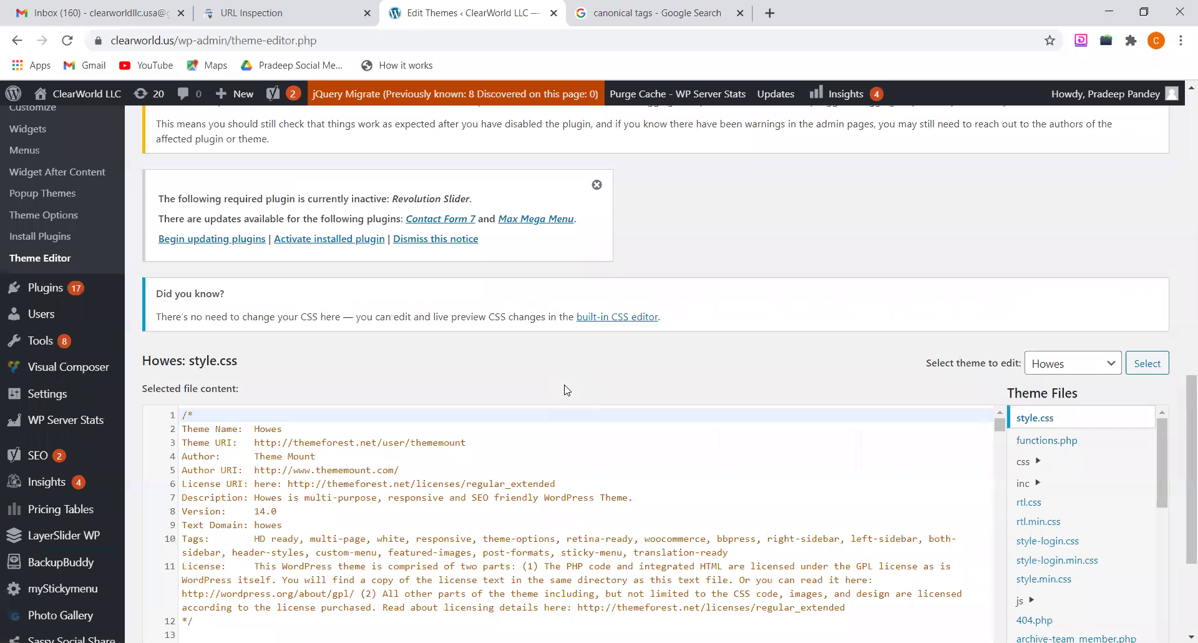
scroll(567, 390, down, 3)
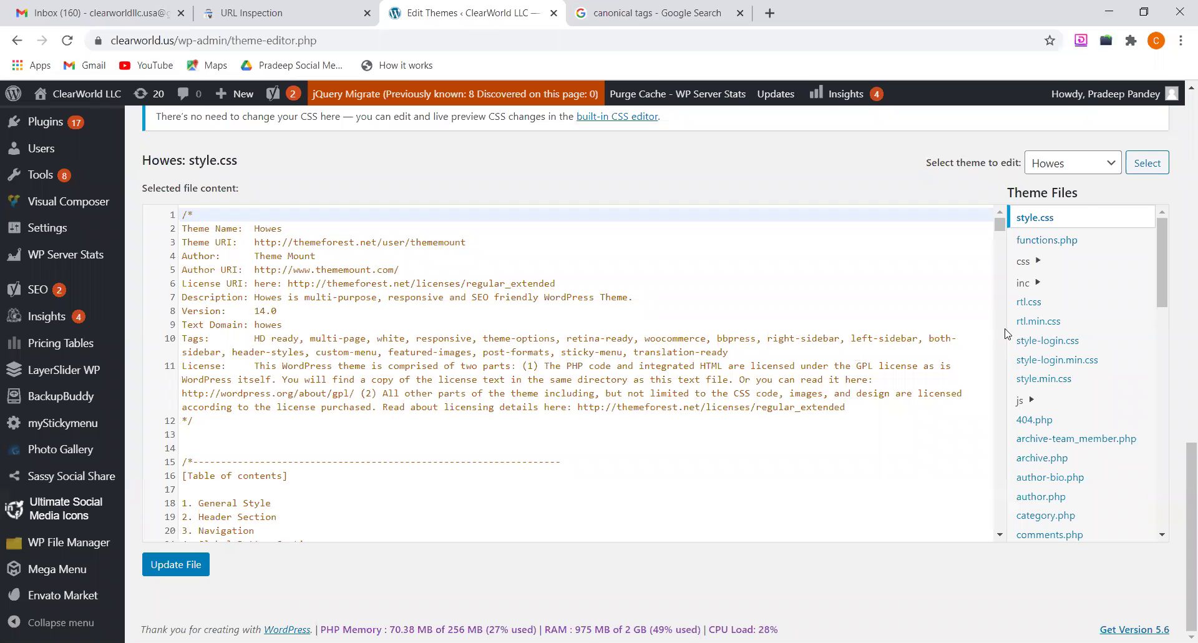
Find header.php among the Howes theme files and open it for editing
drag(1007, 193, 1081, 198)
click(1046, 195)
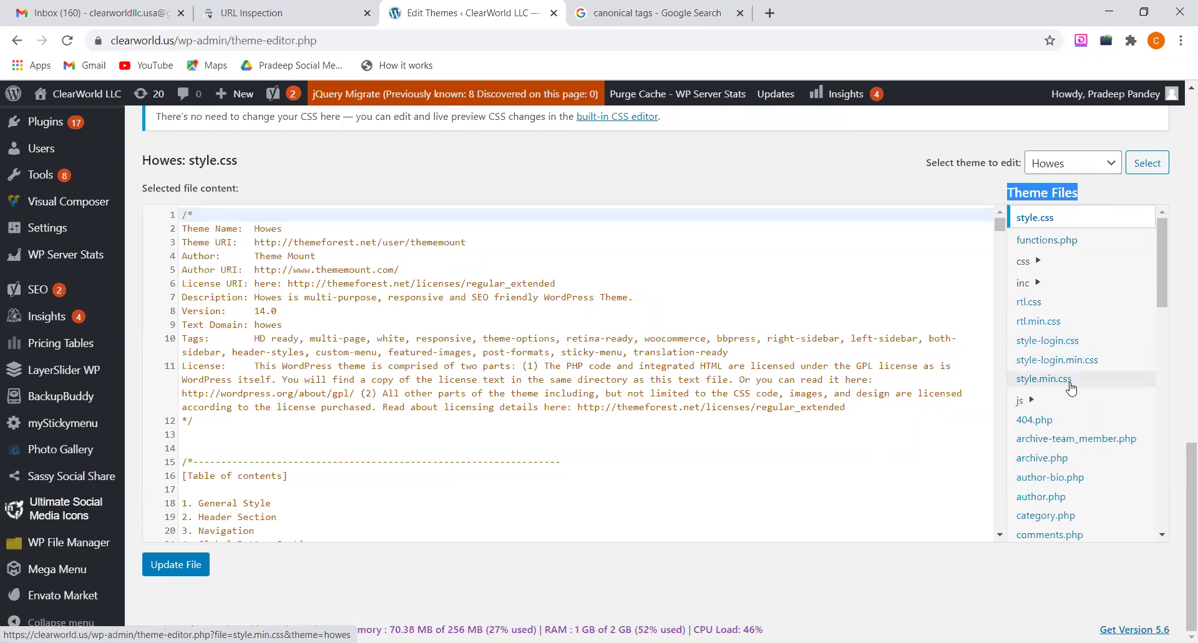
scroll(1071, 387, down, 2)
scroll(1072, 387, down, 1)
scroll(1072, 387, down, 4)
scroll(1072, 390, down, 7)
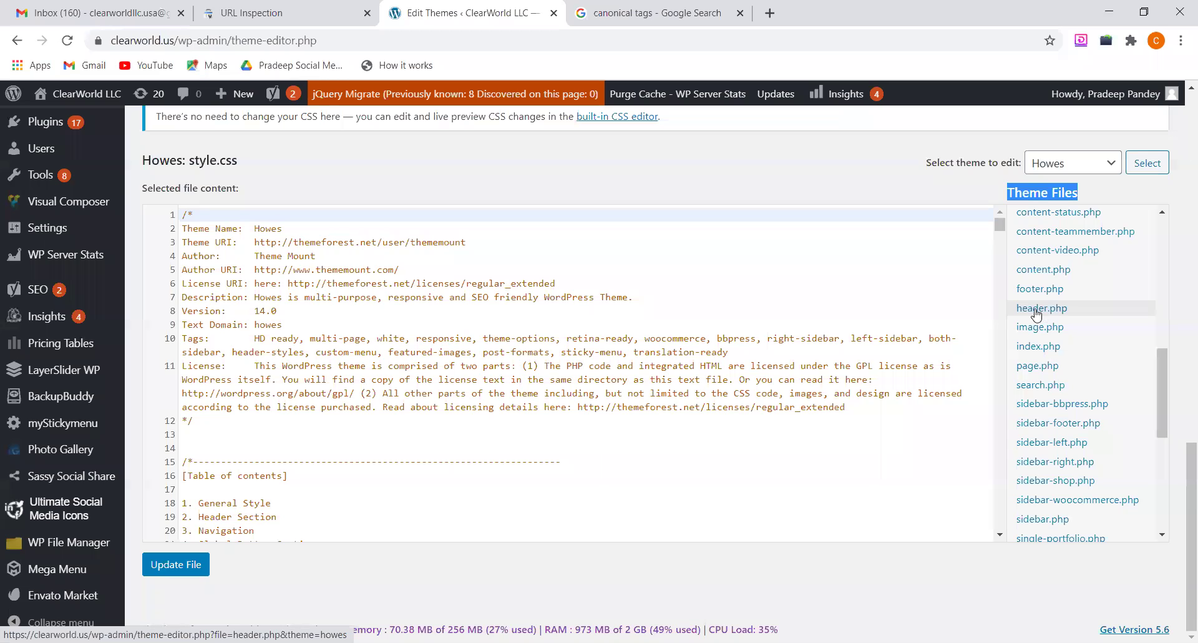
click(1045, 310)
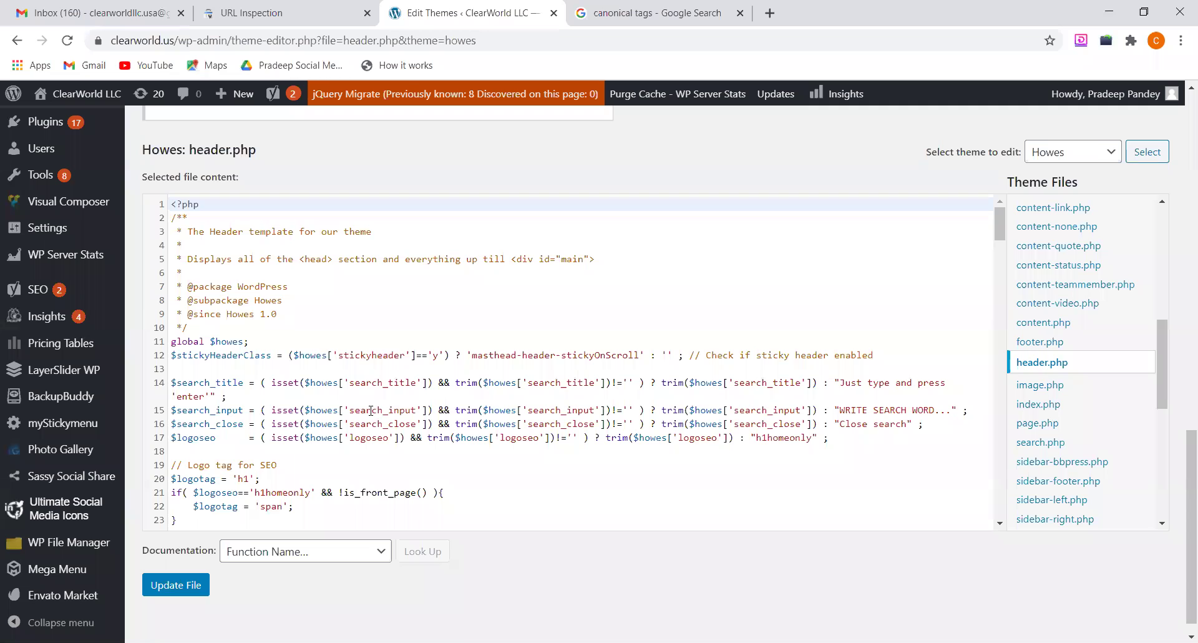
Examine the opening PHP code of the Howes theme's header.php file
scroll(370, 410, down, 2)
scroll(371, 410, down, 4)
scroll(371, 410, up, 6)
scroll(371, 410, up, 1)
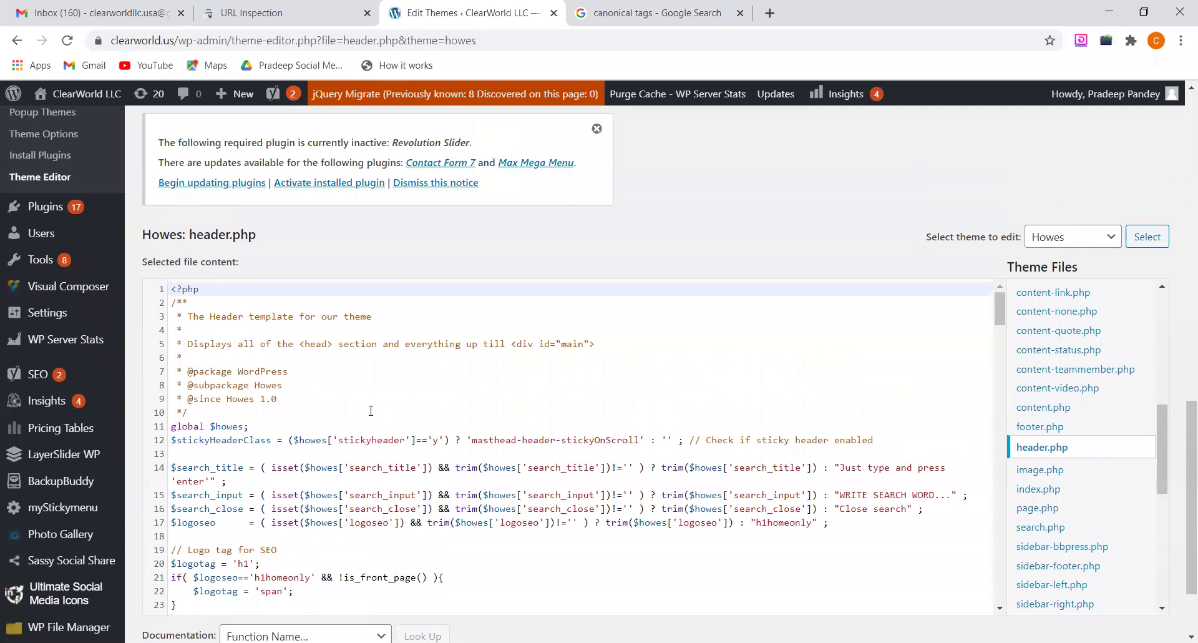
scroll(371, 411, down, 1)
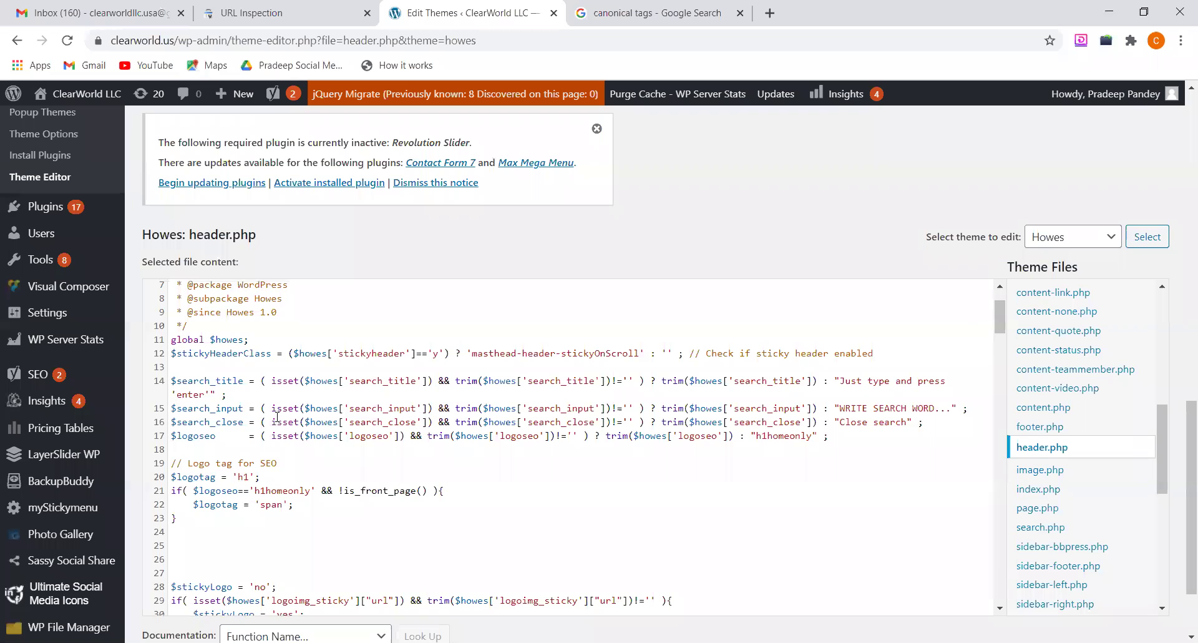
scroll(277, 417, up, 1)
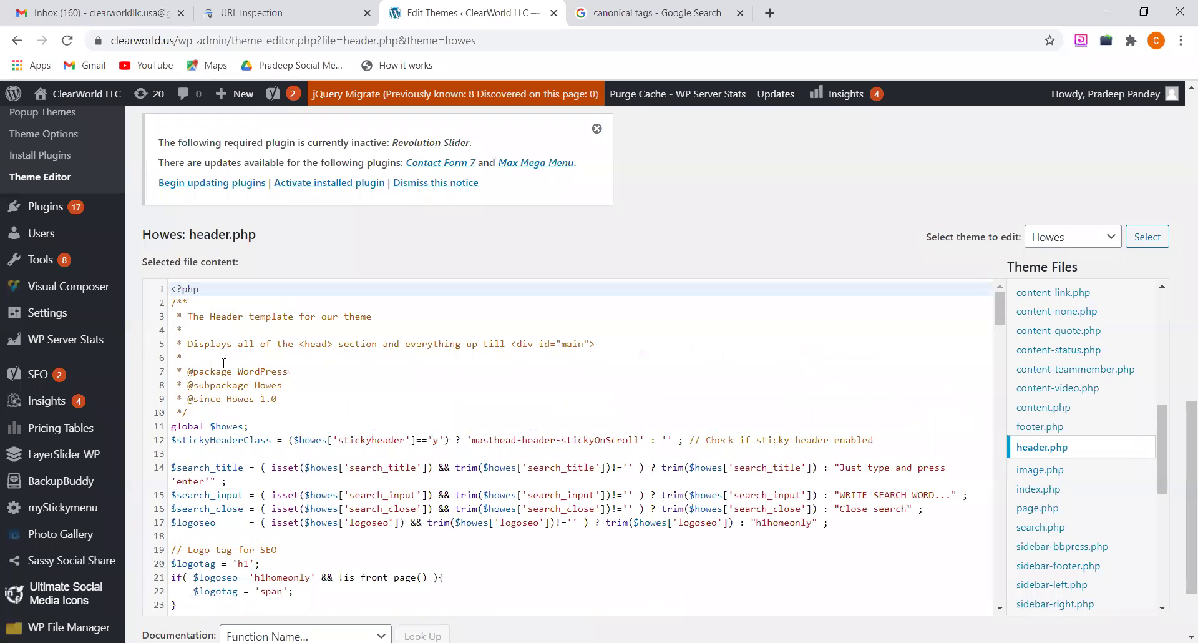
scroll(228, 387, down, 2)
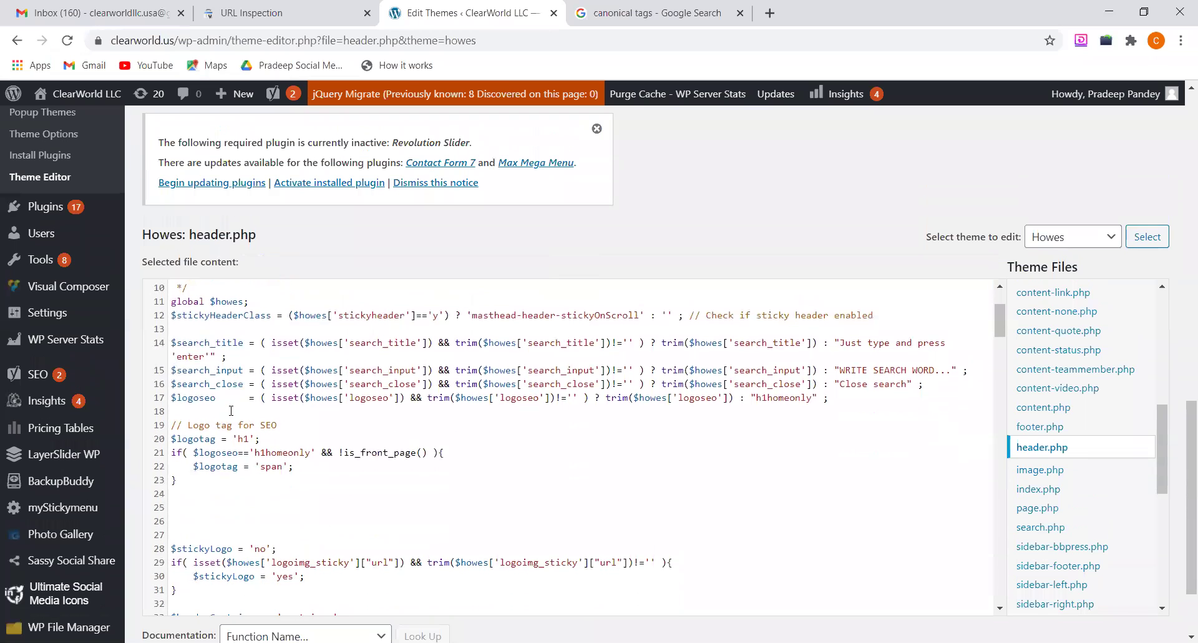
Open the Howes theme's index.php file and look through the beginning of its code
click(1038, 489)
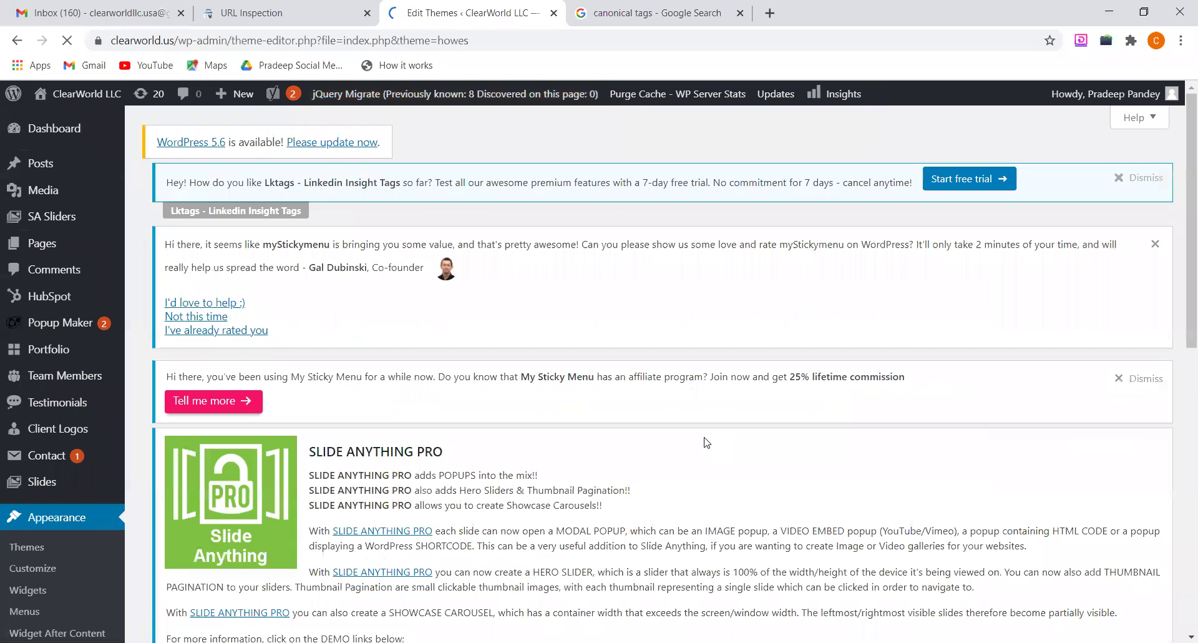
scroll(706, 442, down, 7)
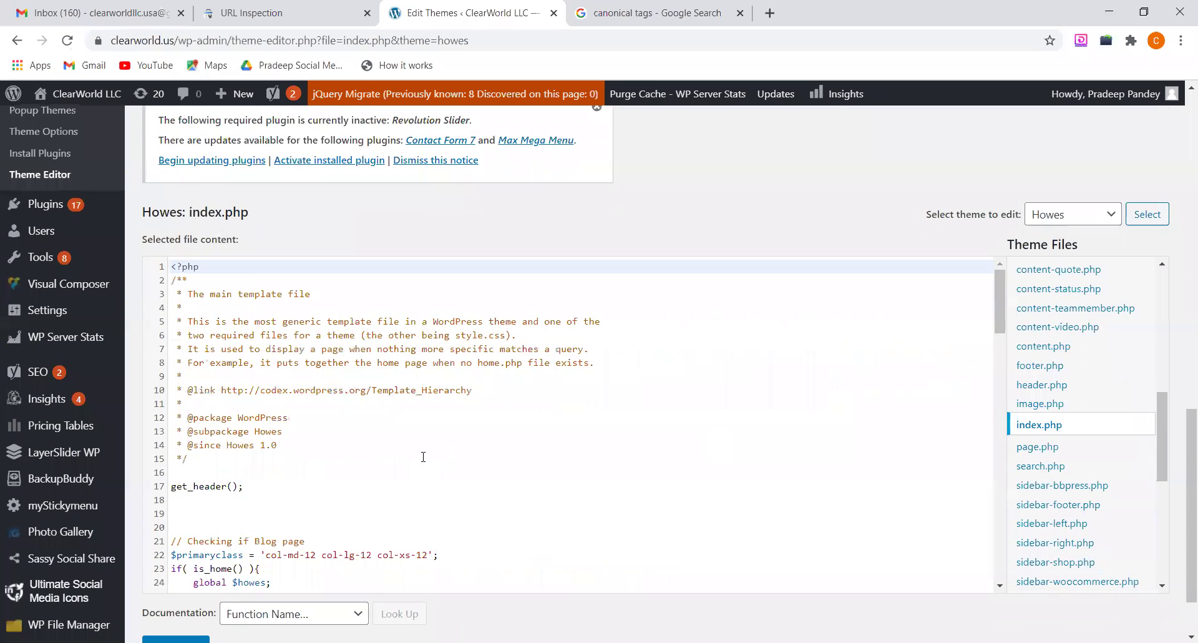
scroll(423, 457, down, 2)
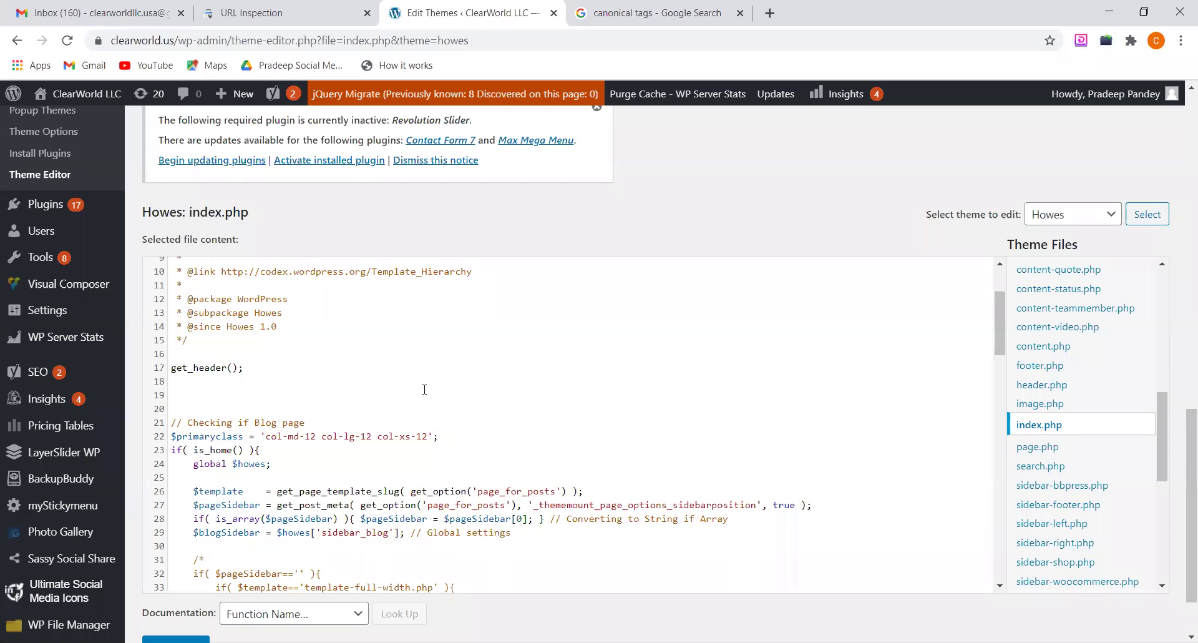
click(646, 7)
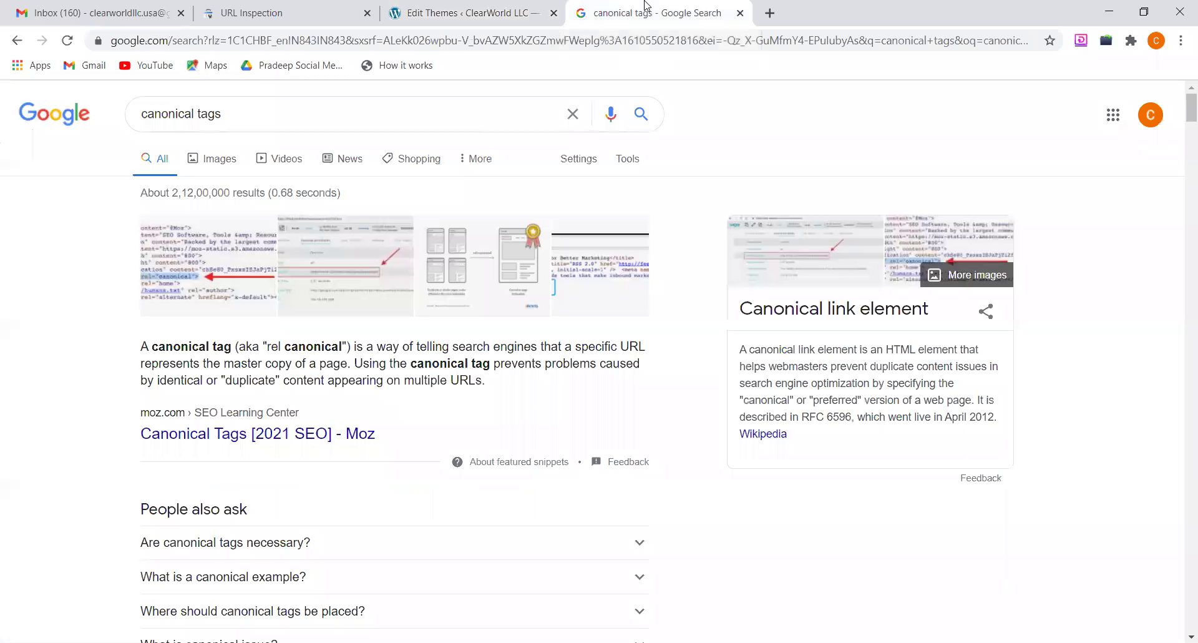
click(521, 7)
click(655, 8)
click(331, 10)
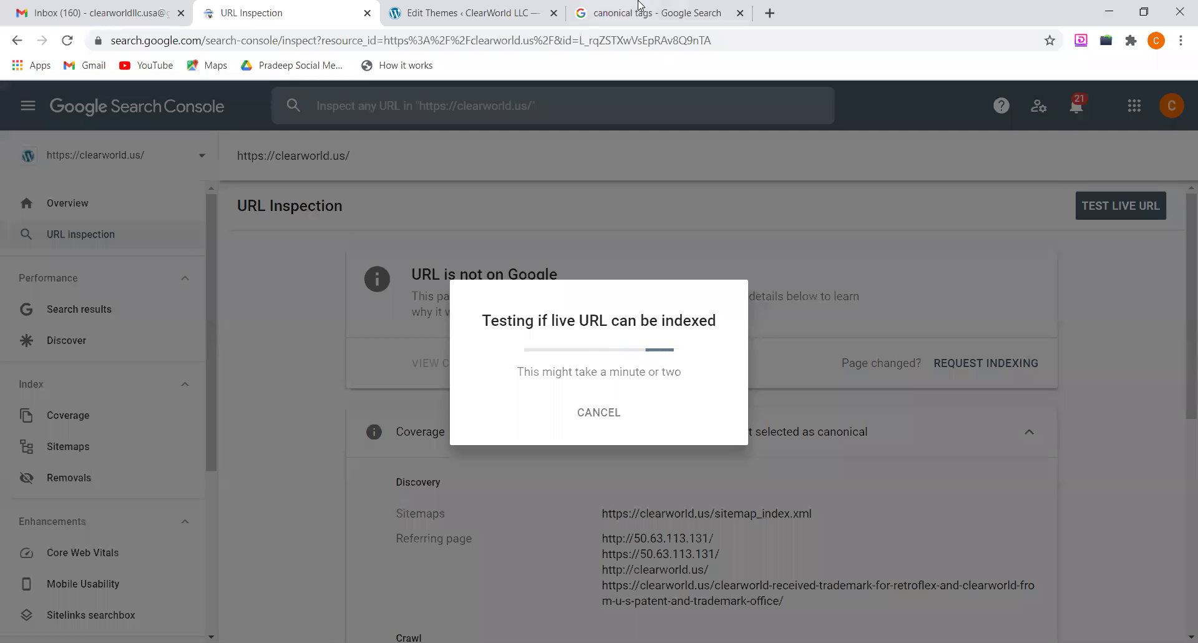
click(771, 13)
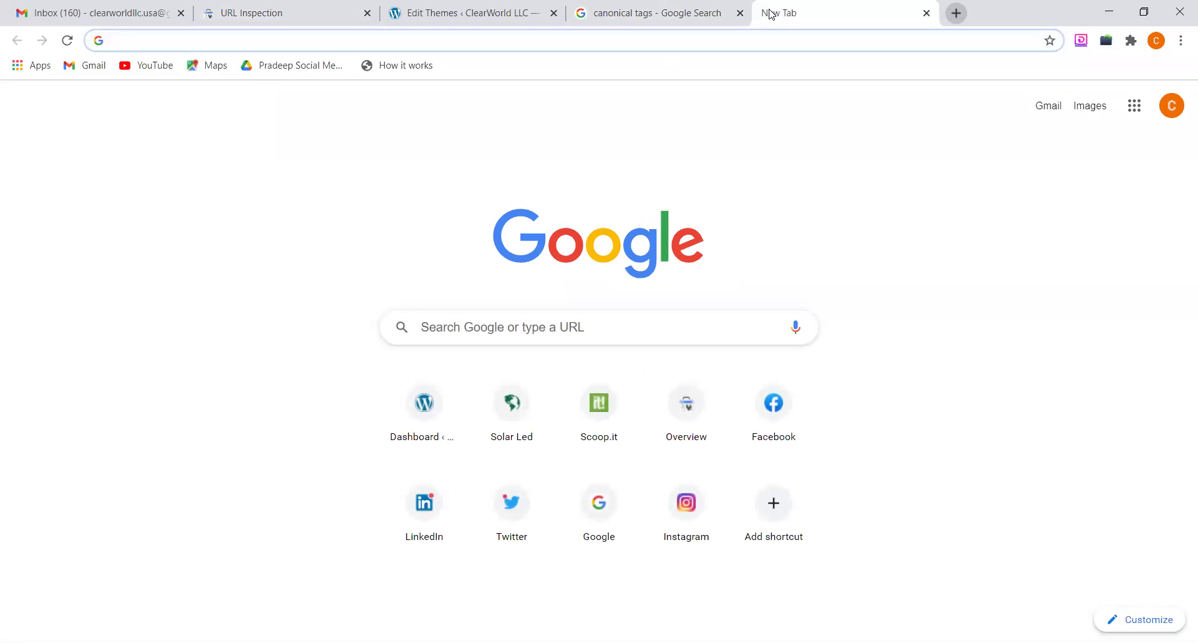
text(xy)
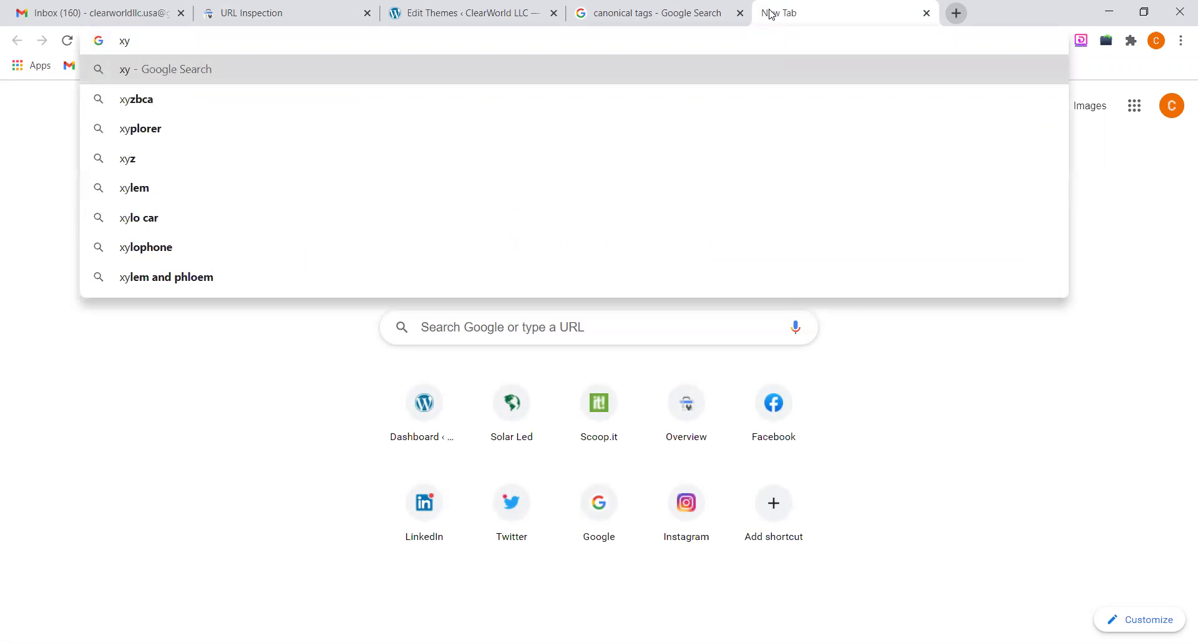
text(z)
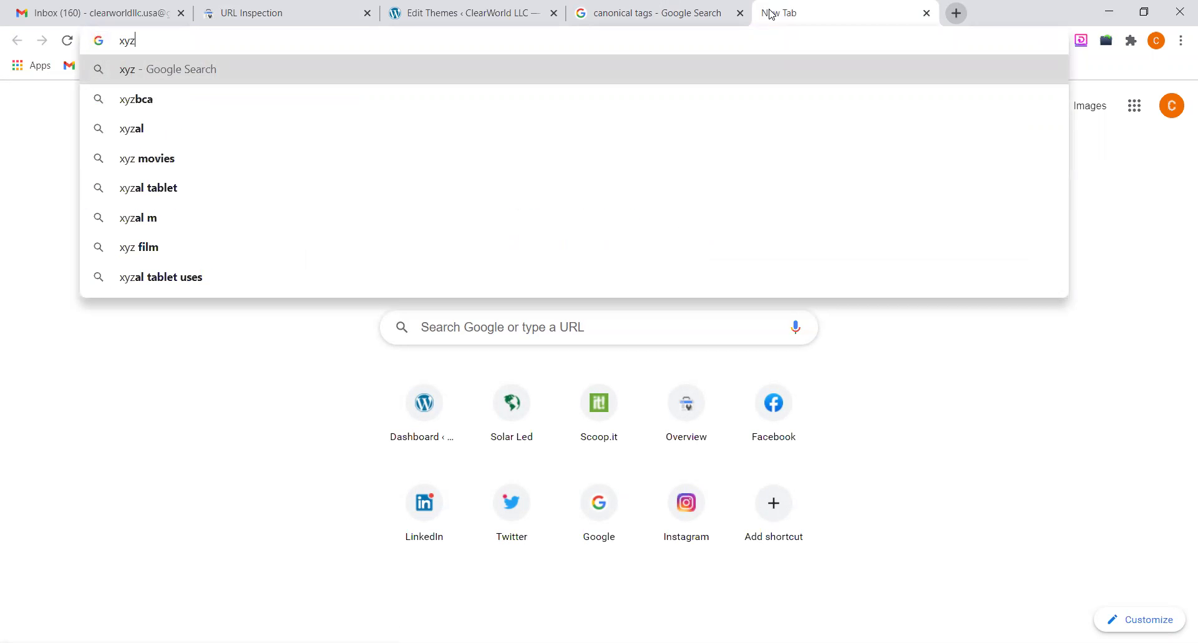
key(BackSpace)
key(BackSpace)
key(BackSpace)
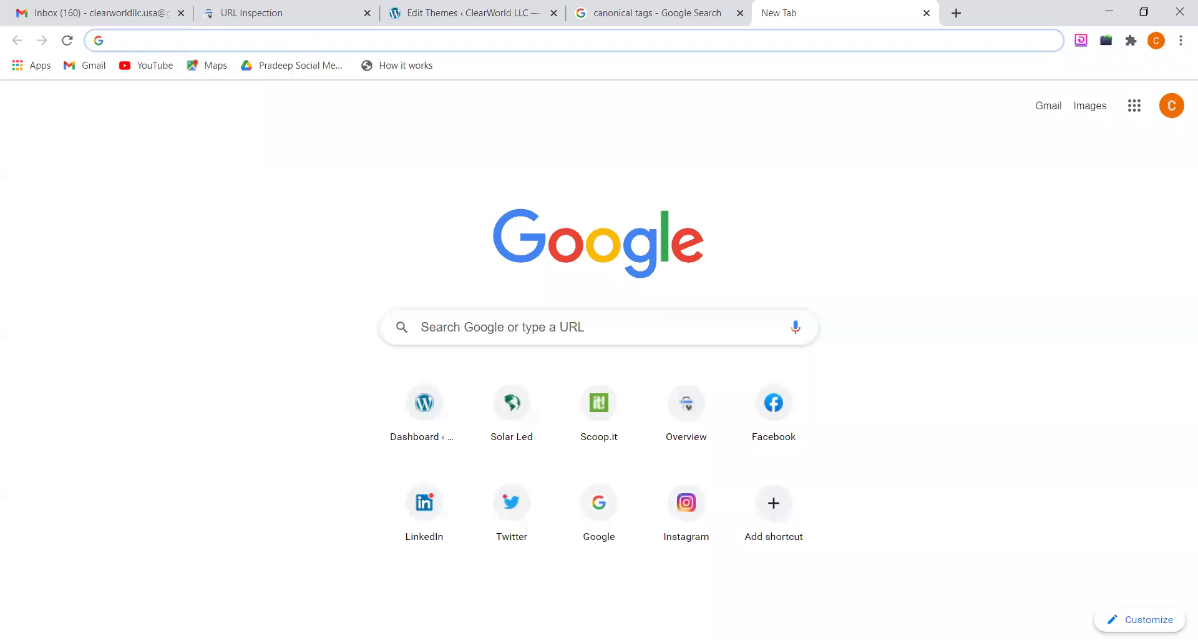
Switch to the incognito browser window, search Google for "shopcoreconcept" and open the Core Concepts website result in a new tab
click(657, 588)
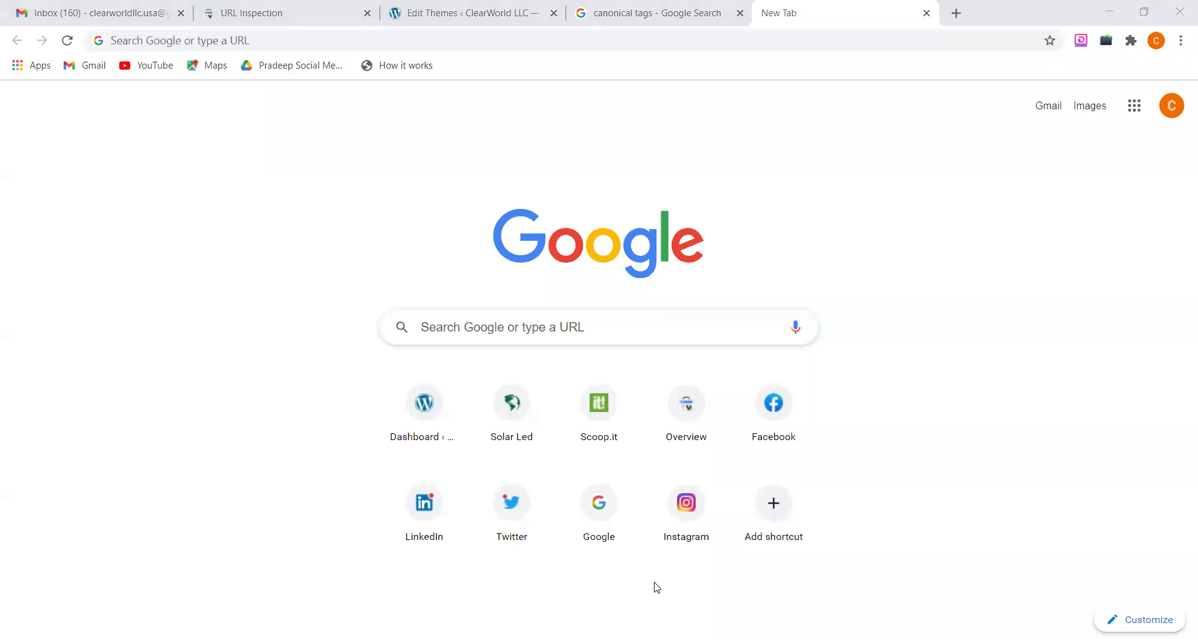
key(alt+Tab)
triple_click(306, 113)
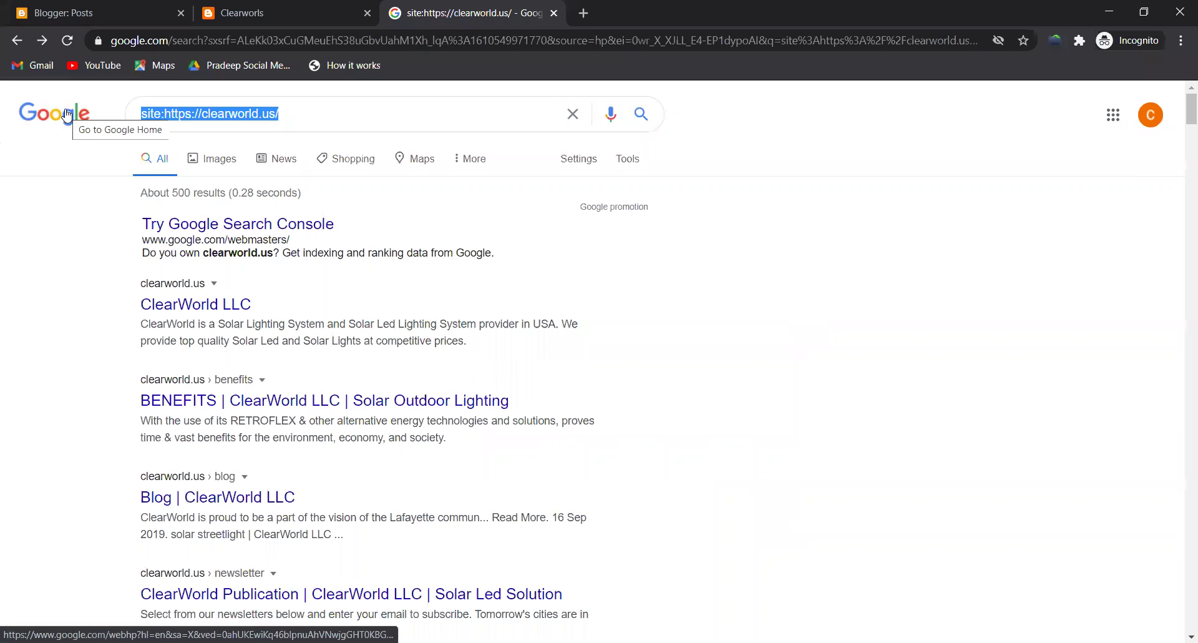
text(shop)
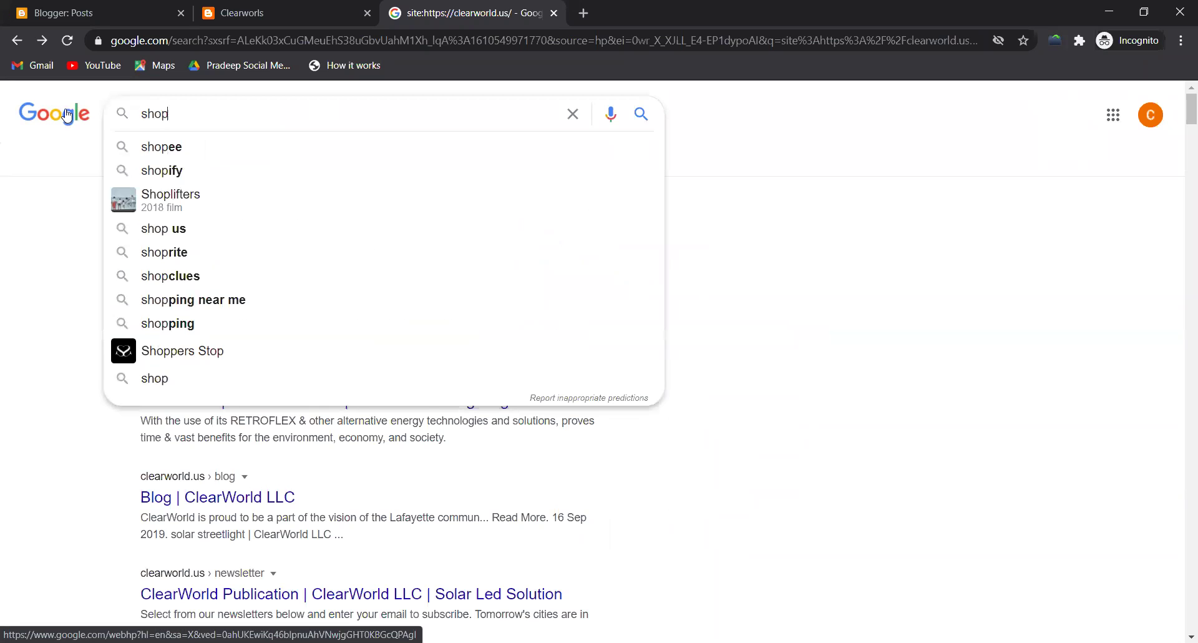
text(coreconcept)
key(Return)
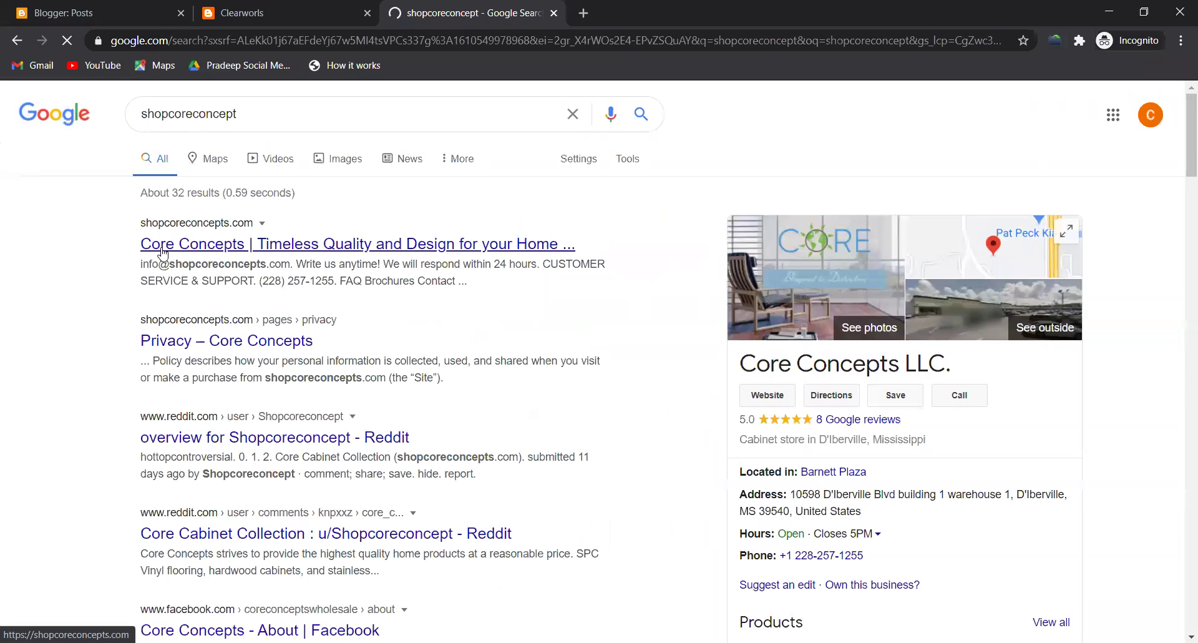
middle_click(162, 252)
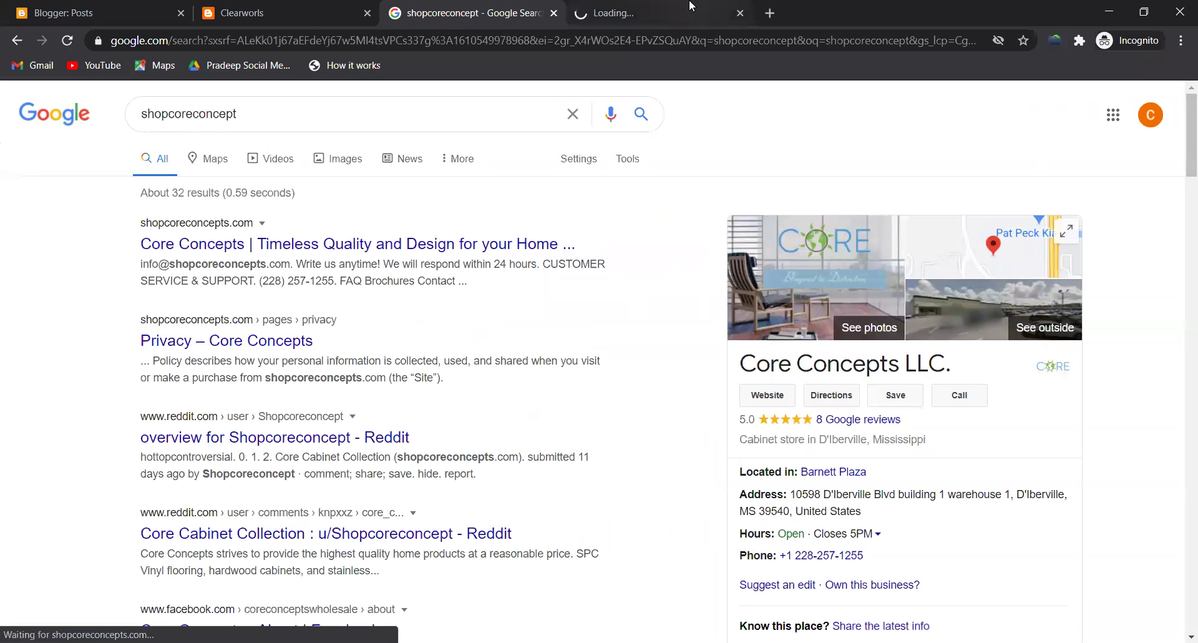
Go to the Core Concepts website's tab and copy its address, shopcoreconcepts.com
click(691, 6)
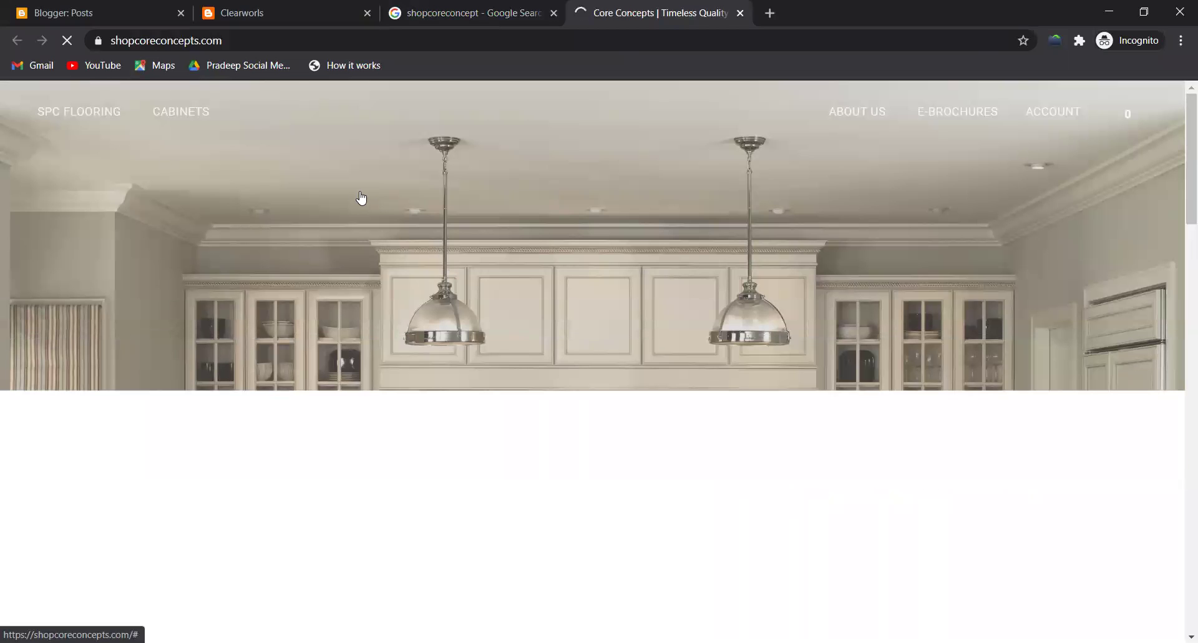
click(243, 37)
key(ctrl+c)
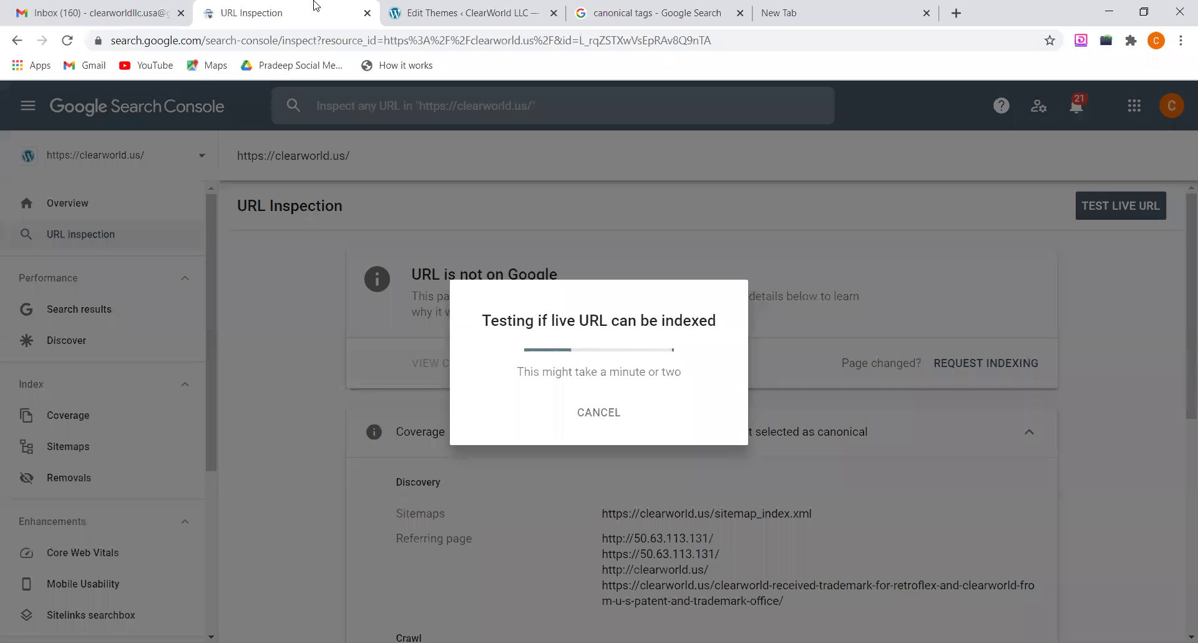
Switch to Search Console in the regular browser window and leave the URL inspection by shortening the page address to its search-console root
click(316, 8)
drag(281, 38, 775, 65)
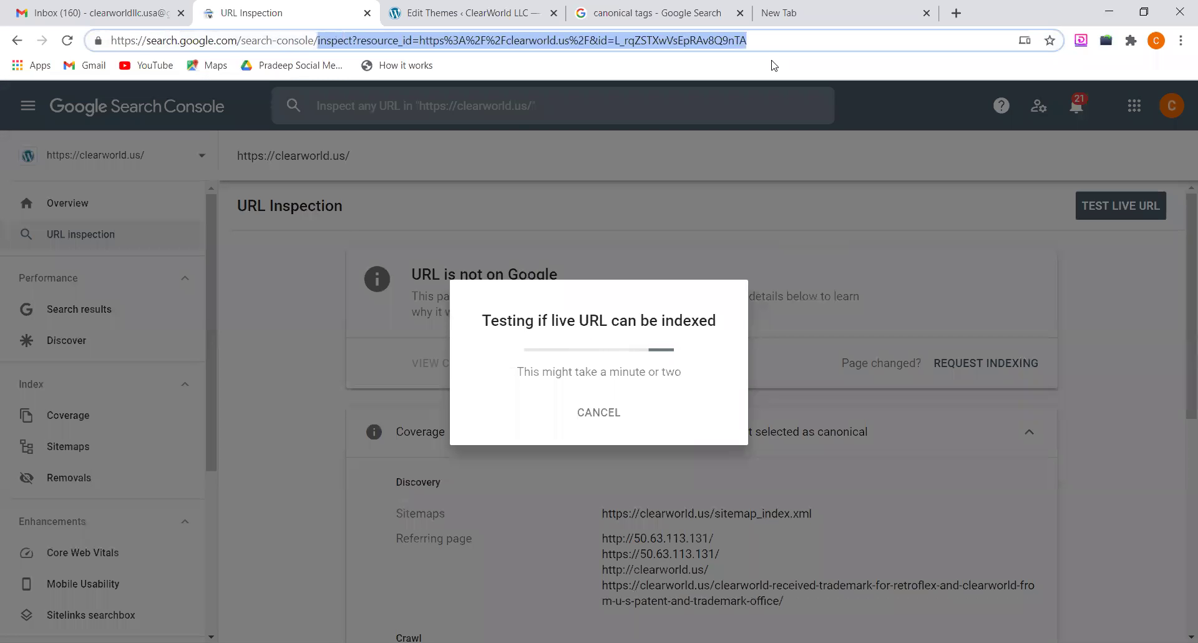
key(BackSpace)
key(Return)
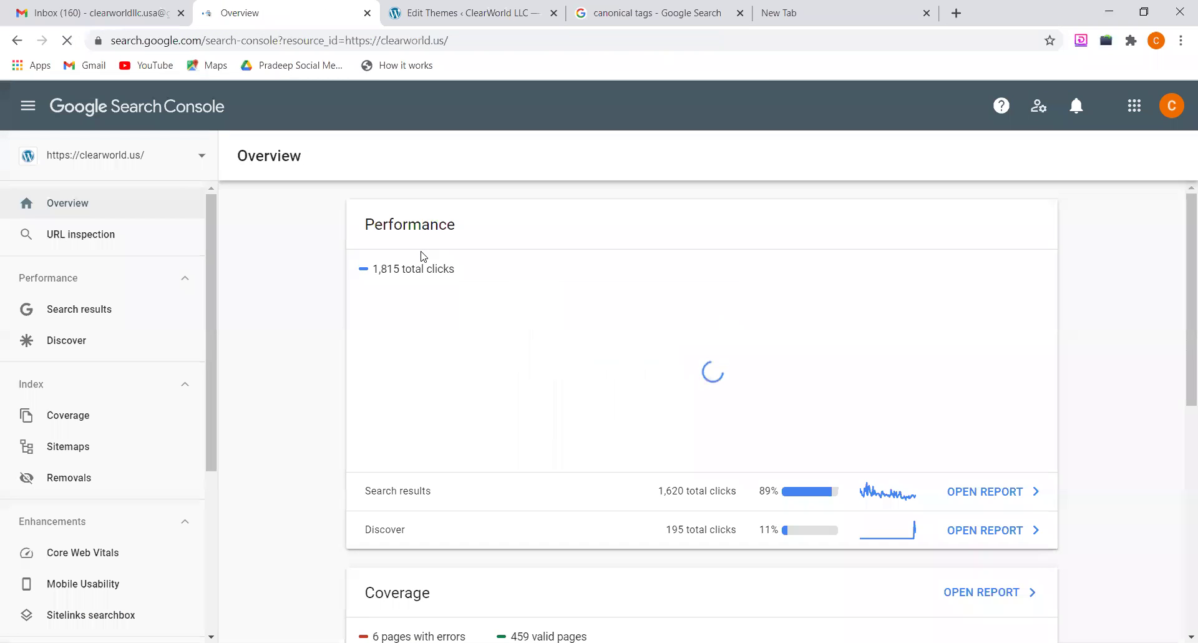
click(203, 156)
click(99, 367)
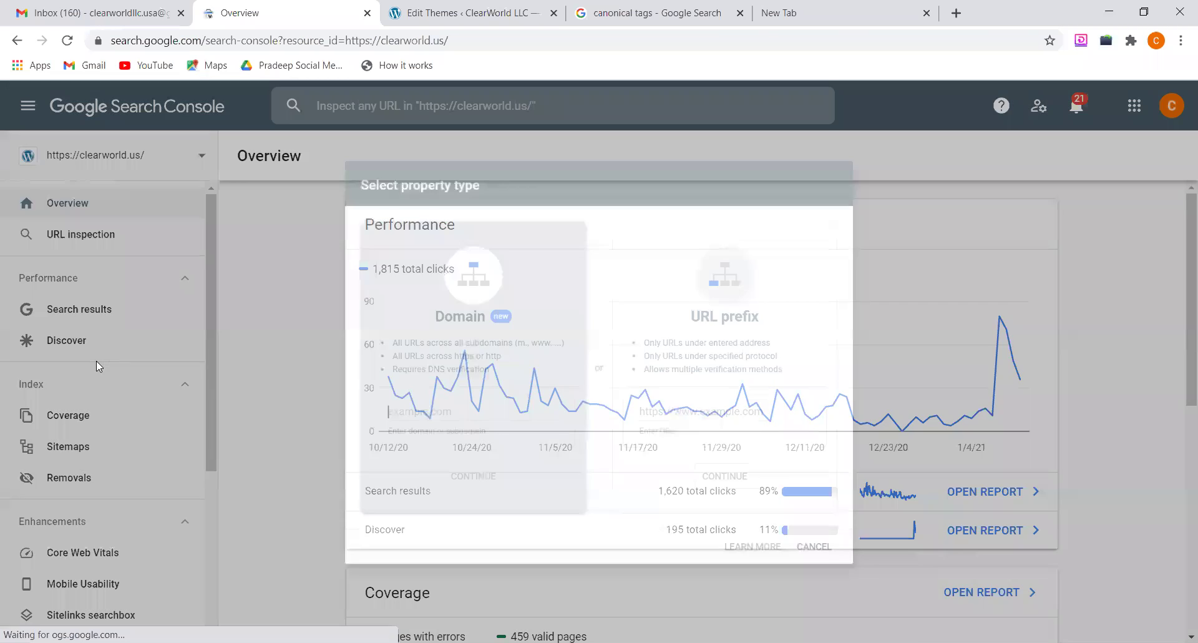
click(675, 418)
key(ctrl+v)
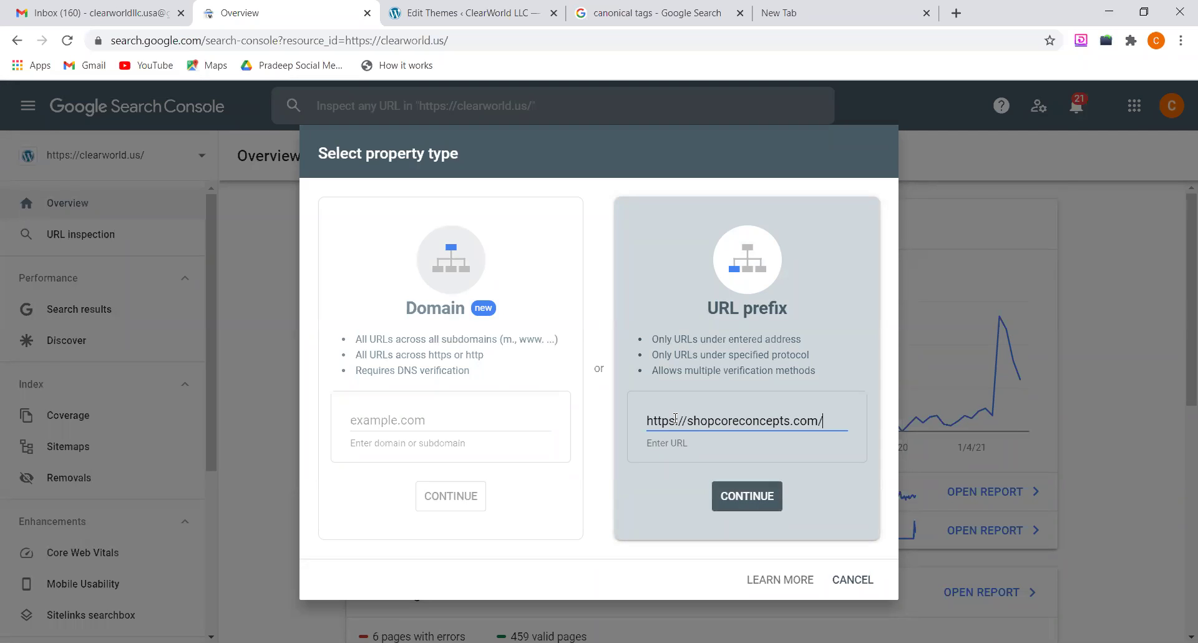
click(754, 502)
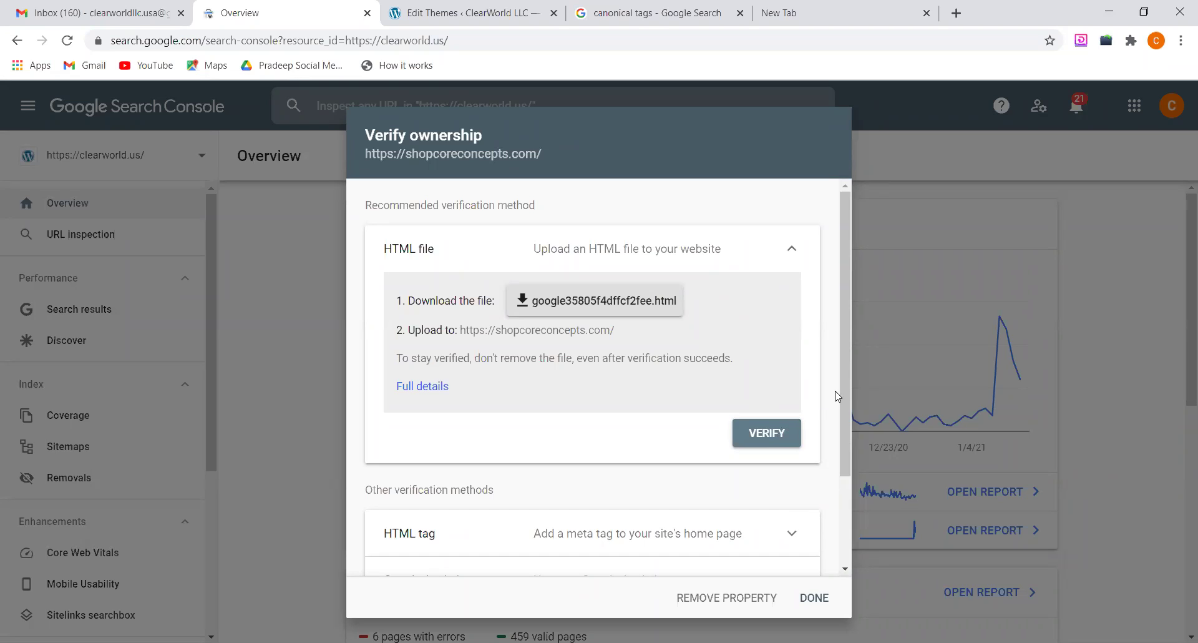
Expand the HTML tag verification method for the shopcoreconcepts.com property and copy its meta tag
drag(848, 387, 840, 476)
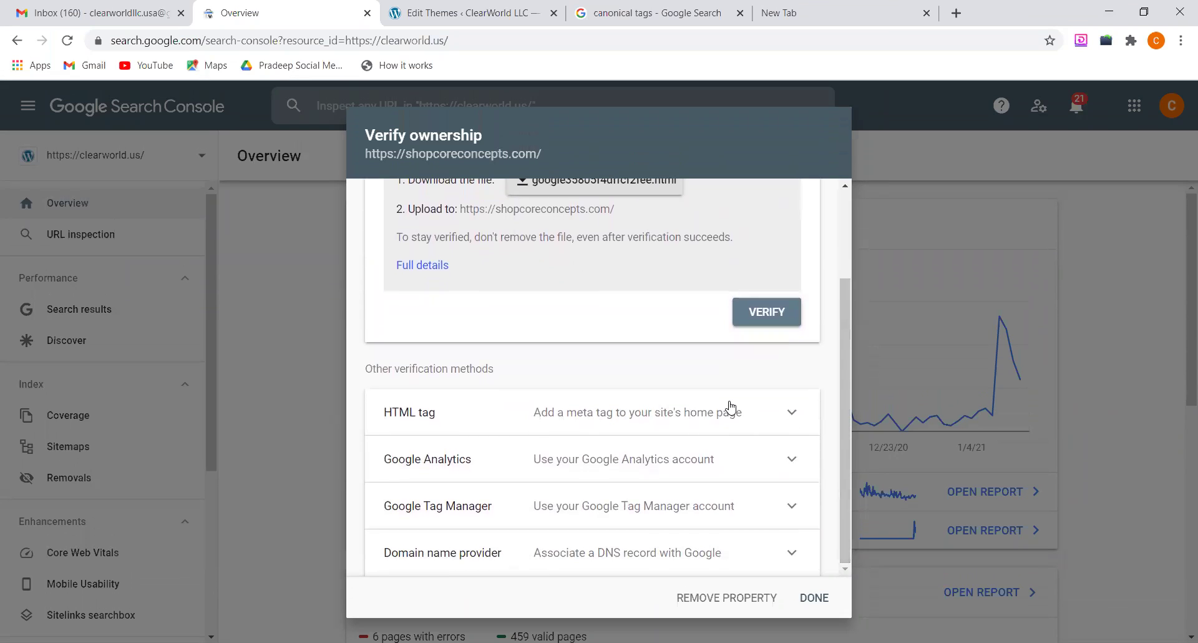
click(774, 417)
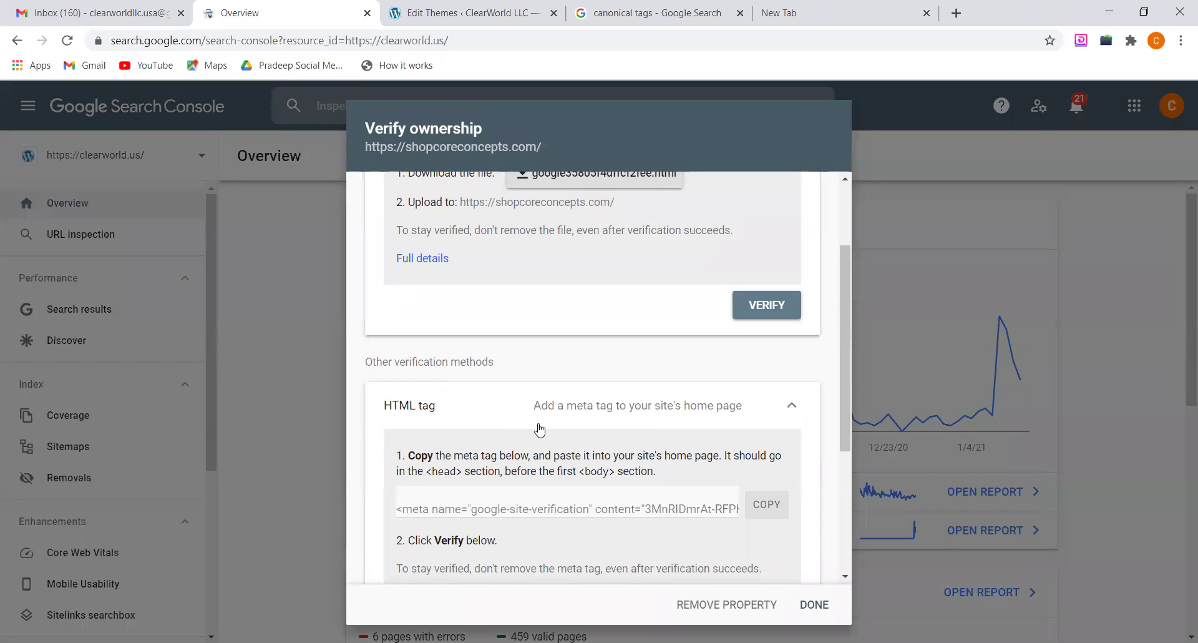
scroll(540, 430, down, 1)
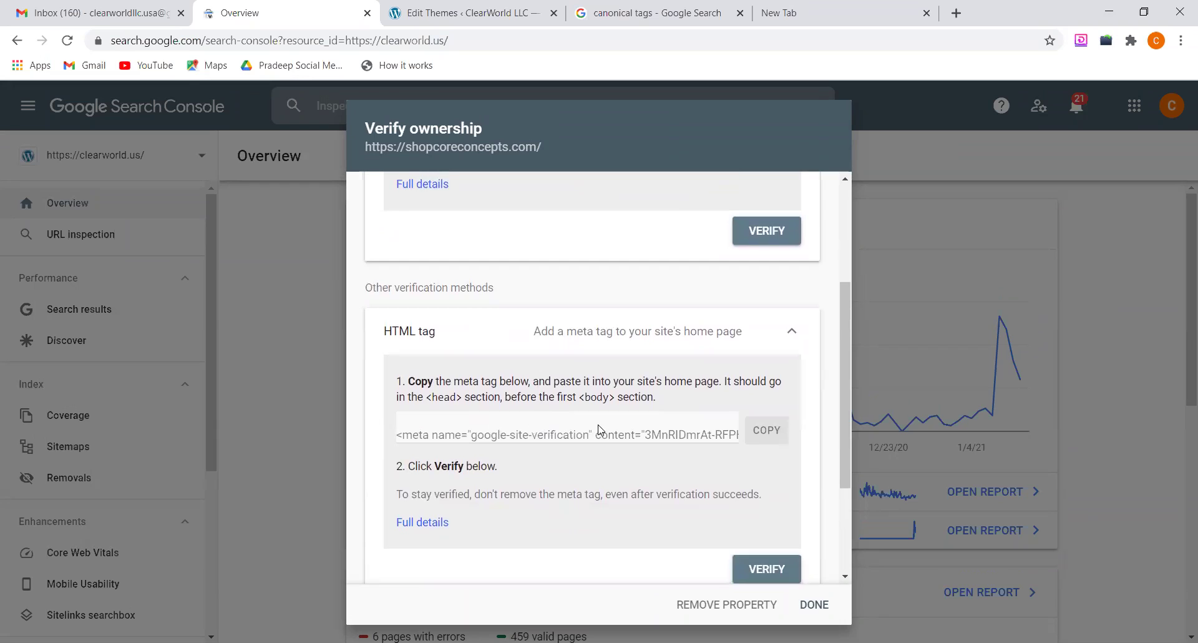
click(763, 439)
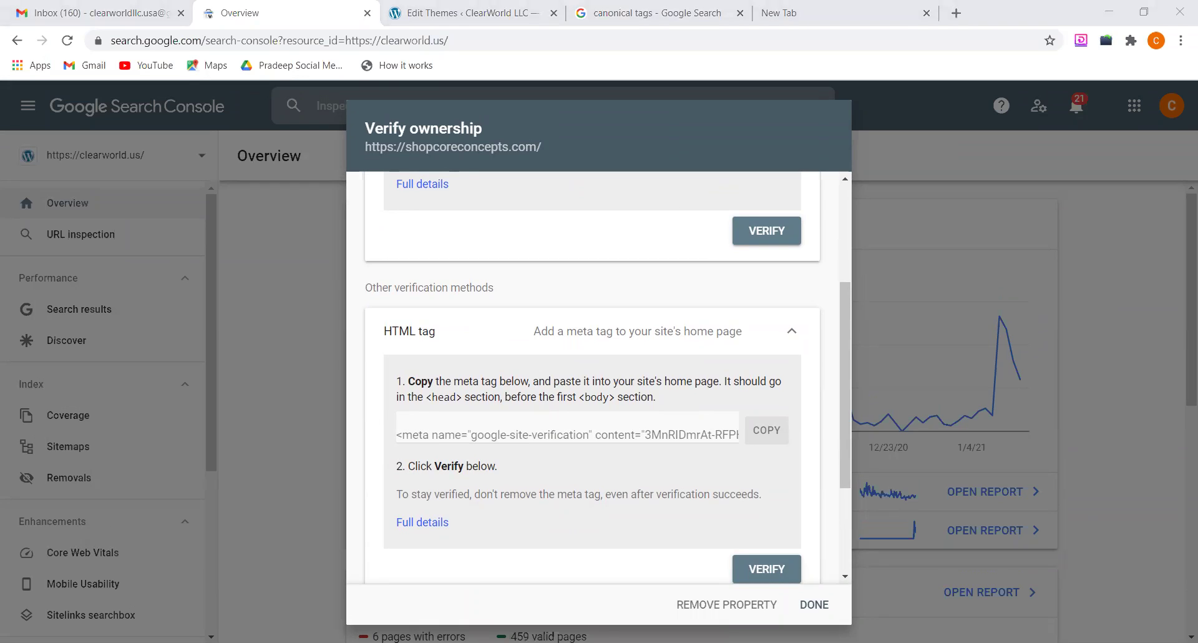
Switch to Notepad and paste the copied google-site-verification meta tag with its verification code into an untitled note
click(561, 428)
key(alt+Tab)
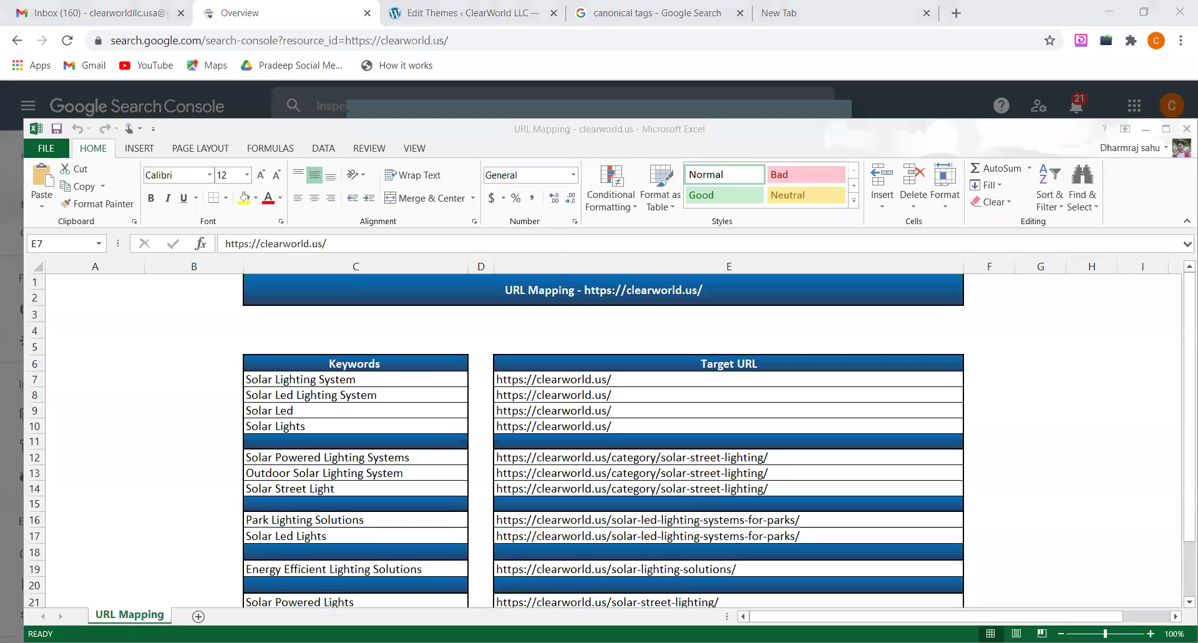
key(alt+Tab)
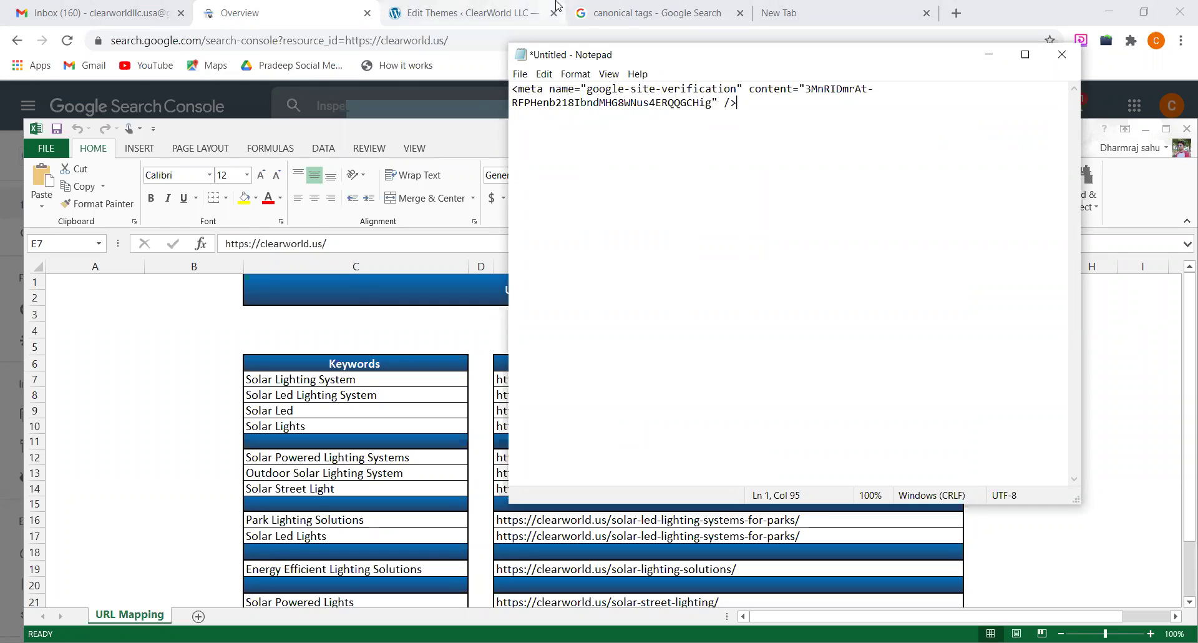
Return to the browser, load clearworld.us in the empty tab and open the home page's source code
click(352, 6)
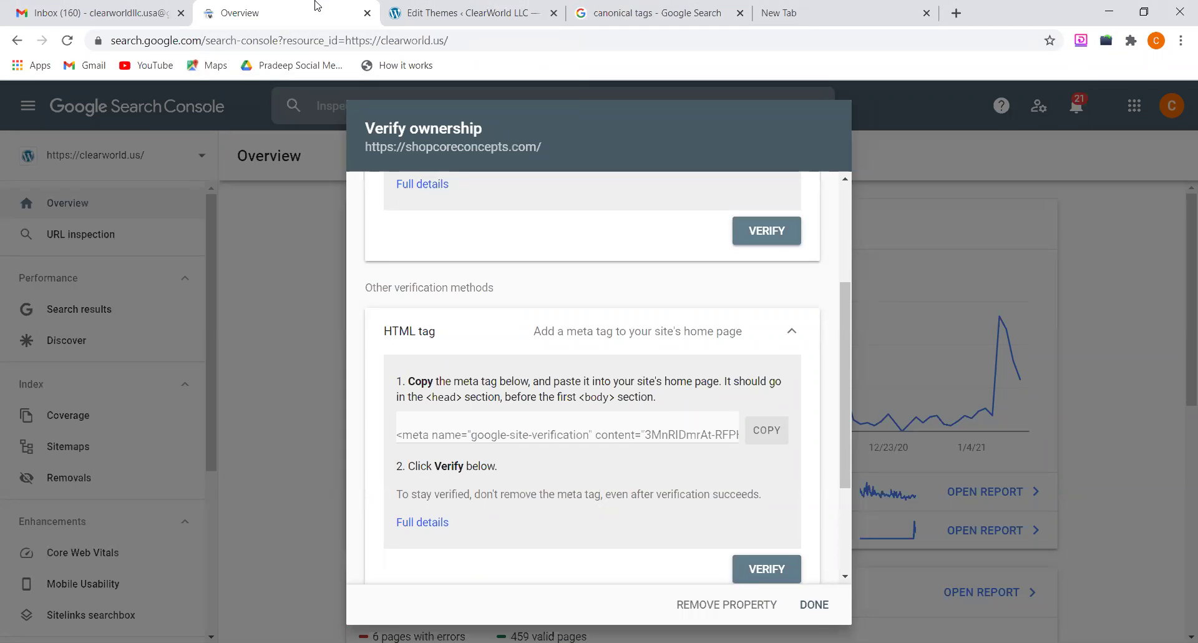
click(805, 6)
text(c)
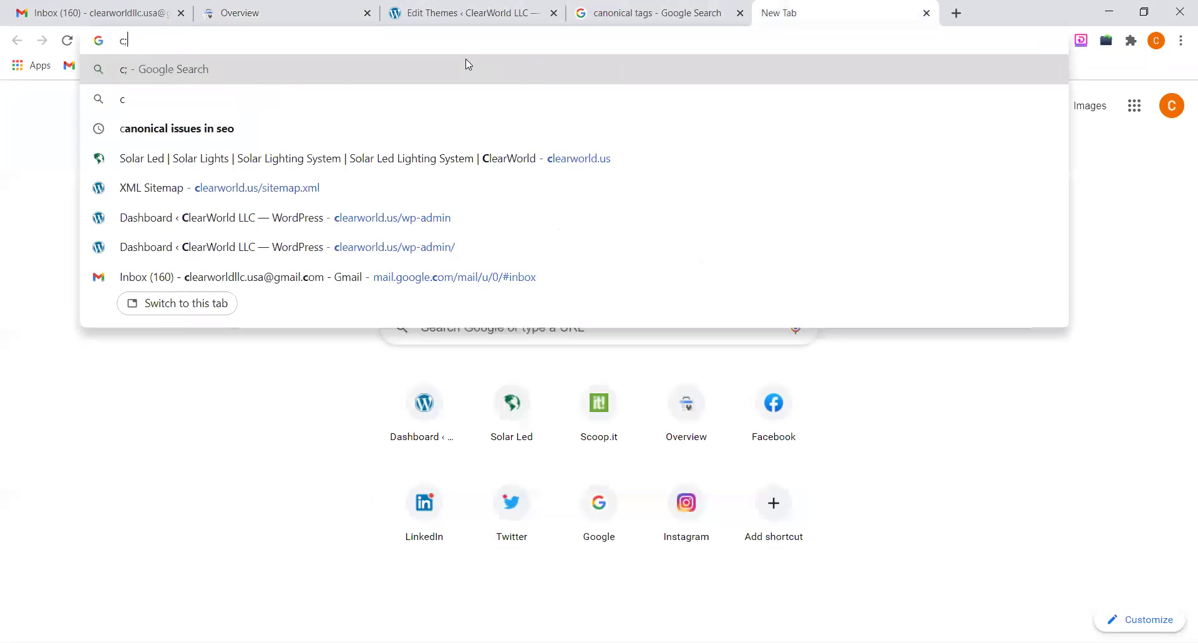
text(learworld.us)
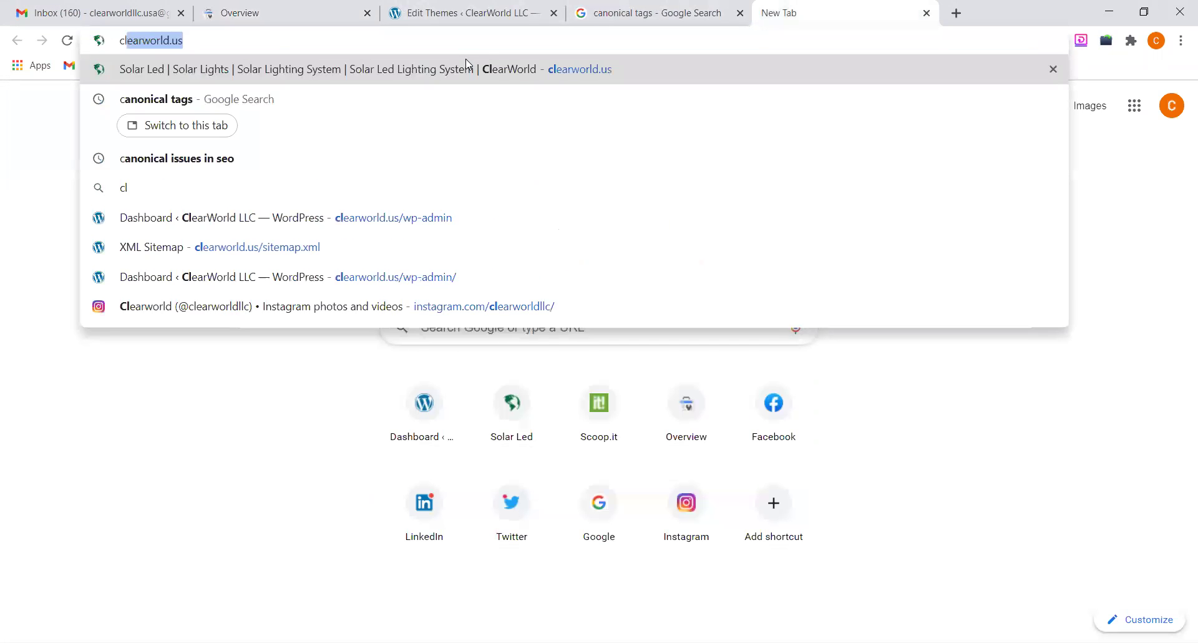
key(Return)
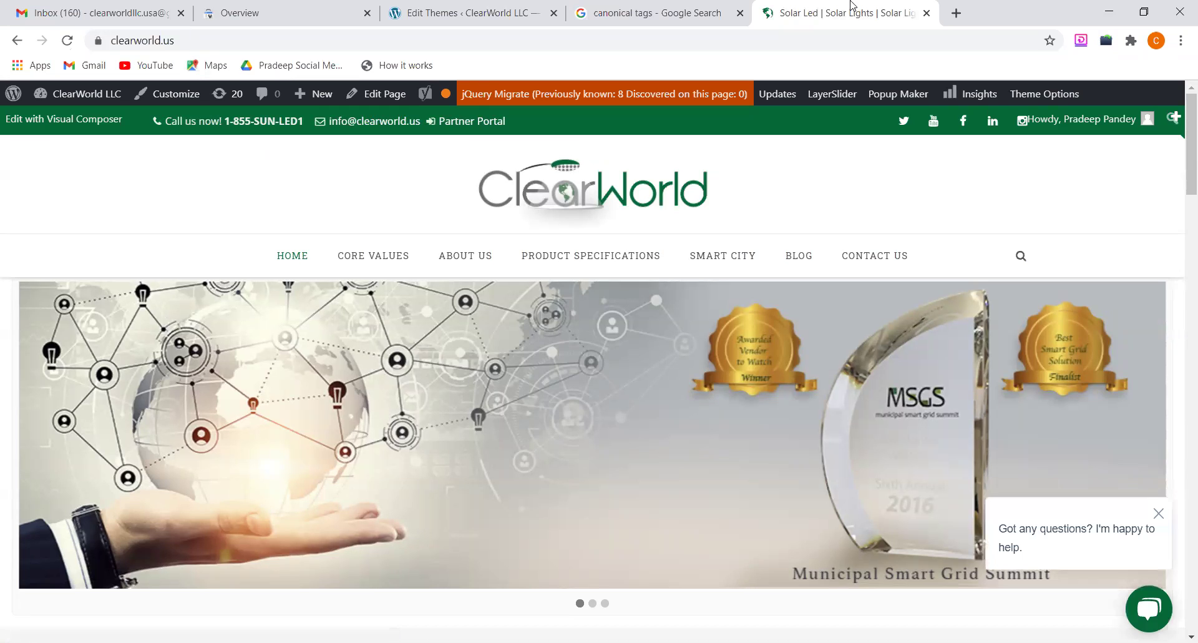
key(ctrl+u)
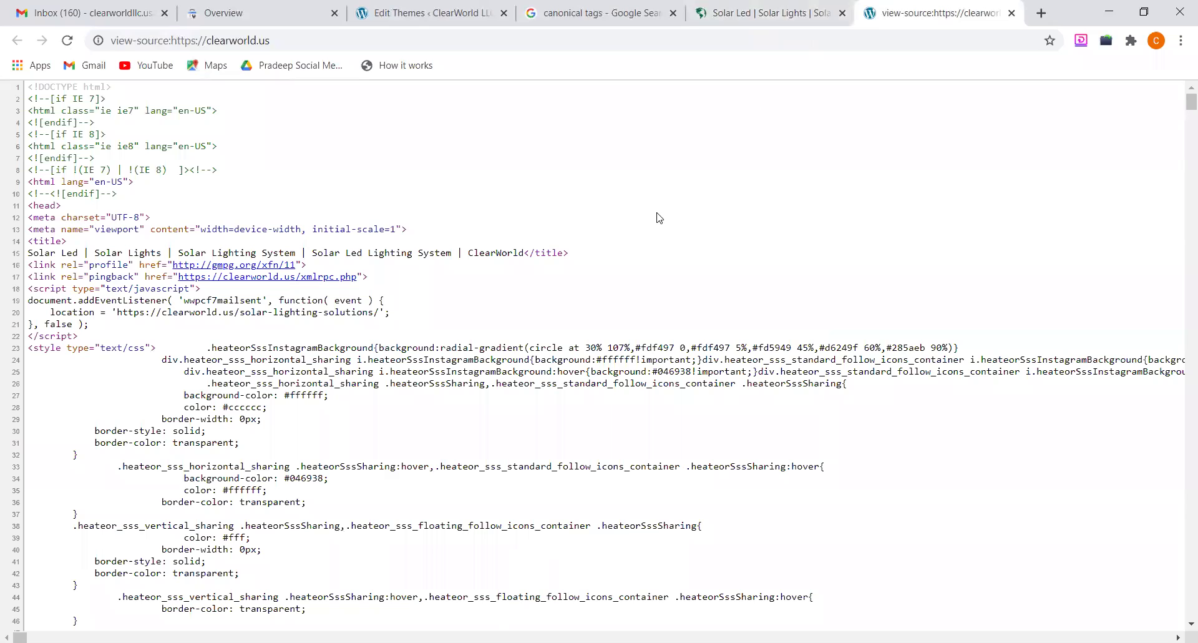
Search the clearworld.us page source for "site-" and highlight the google-site-verification name in its meta tag
key(ctrl+f)
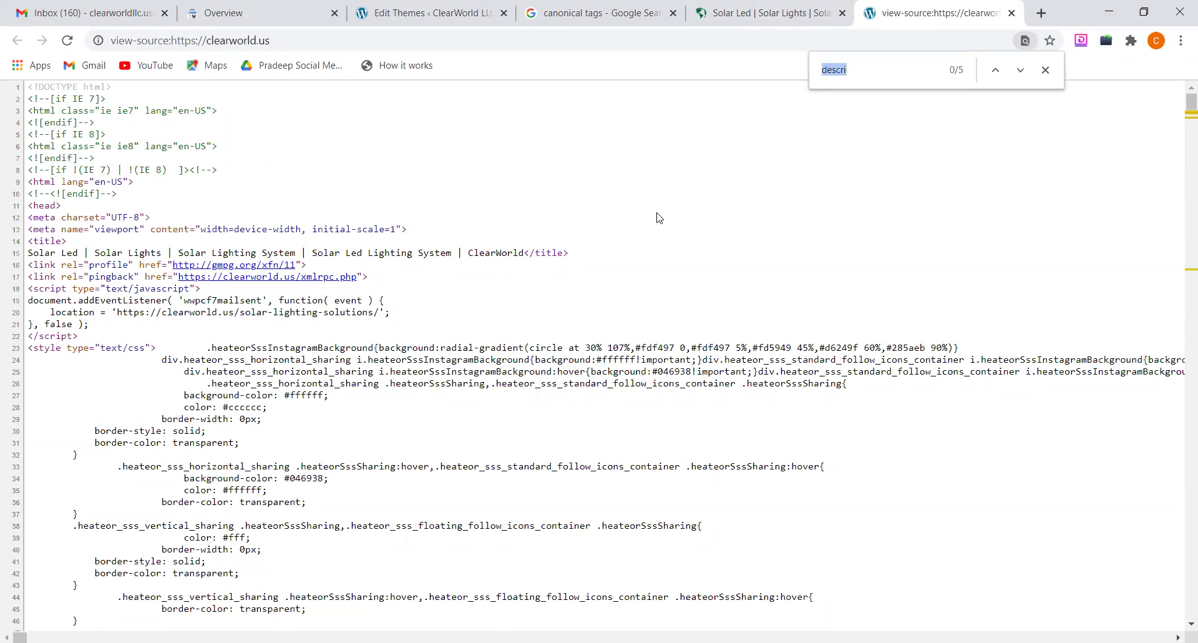
text(sit)
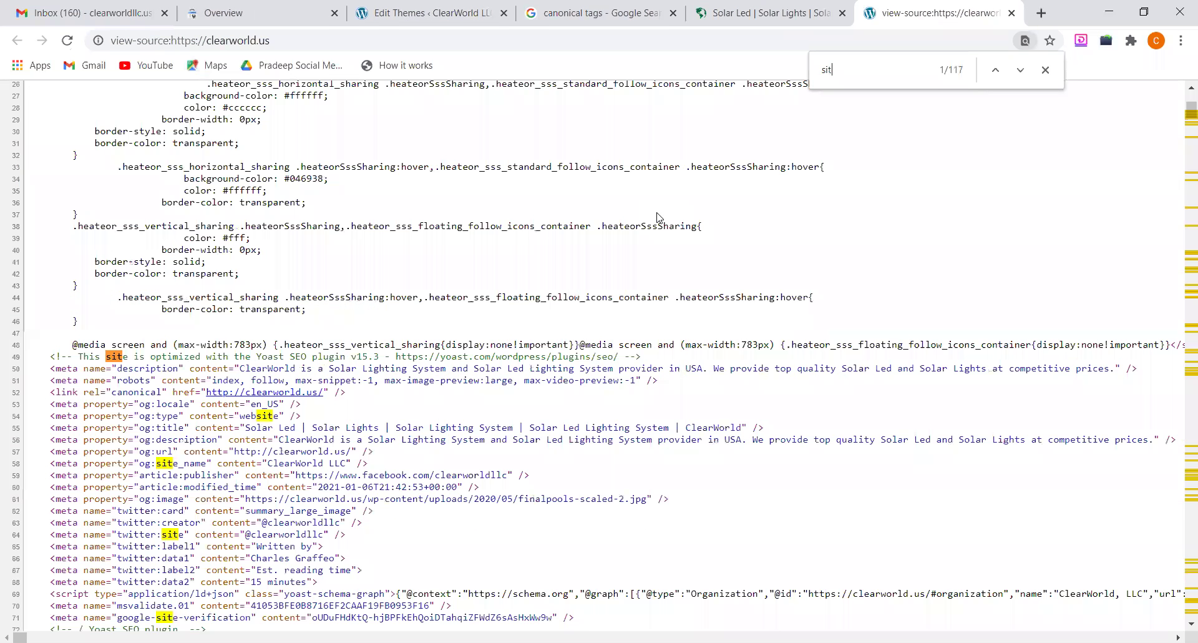
text(e-)
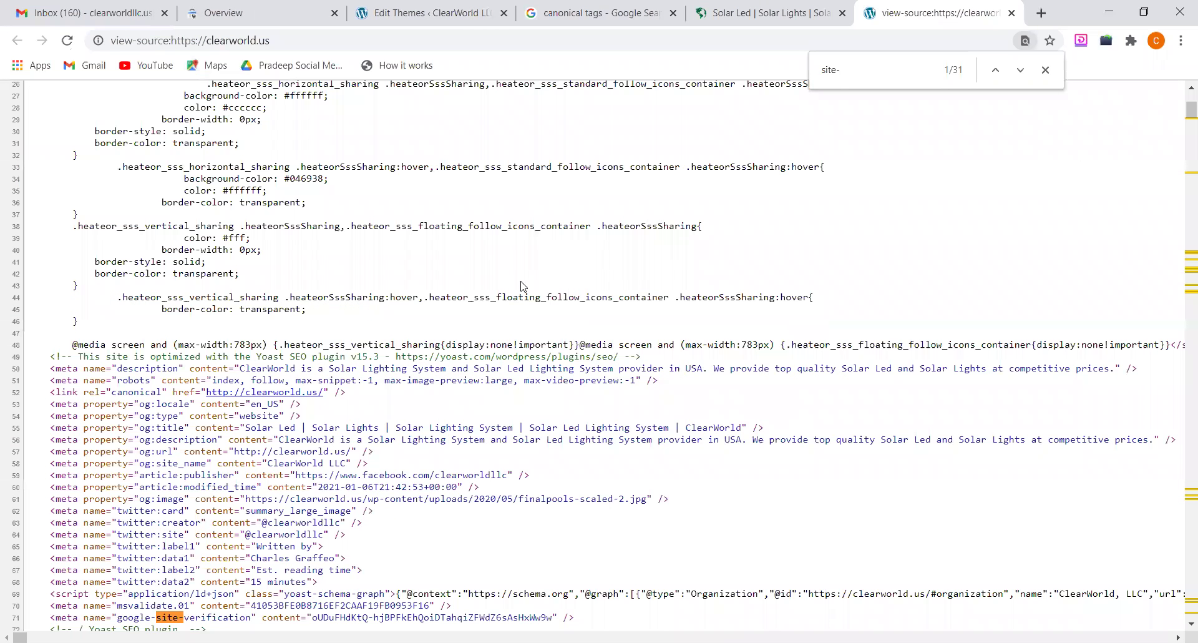
scroll(460, 332, down, 3)
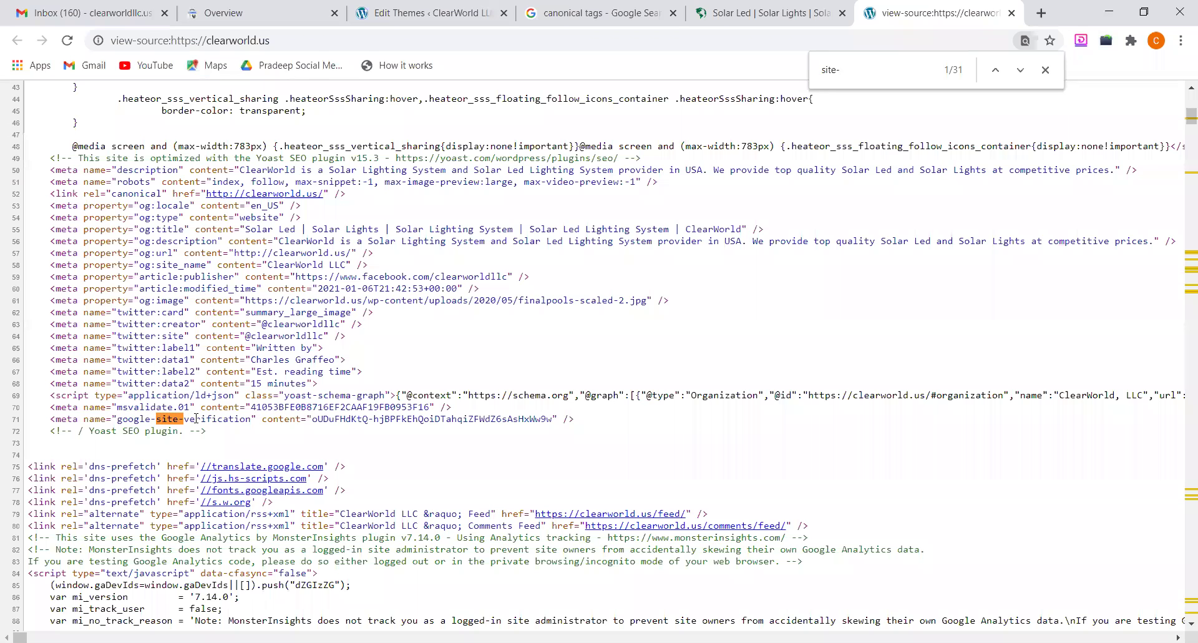
drag(251, 419, 120, 420)
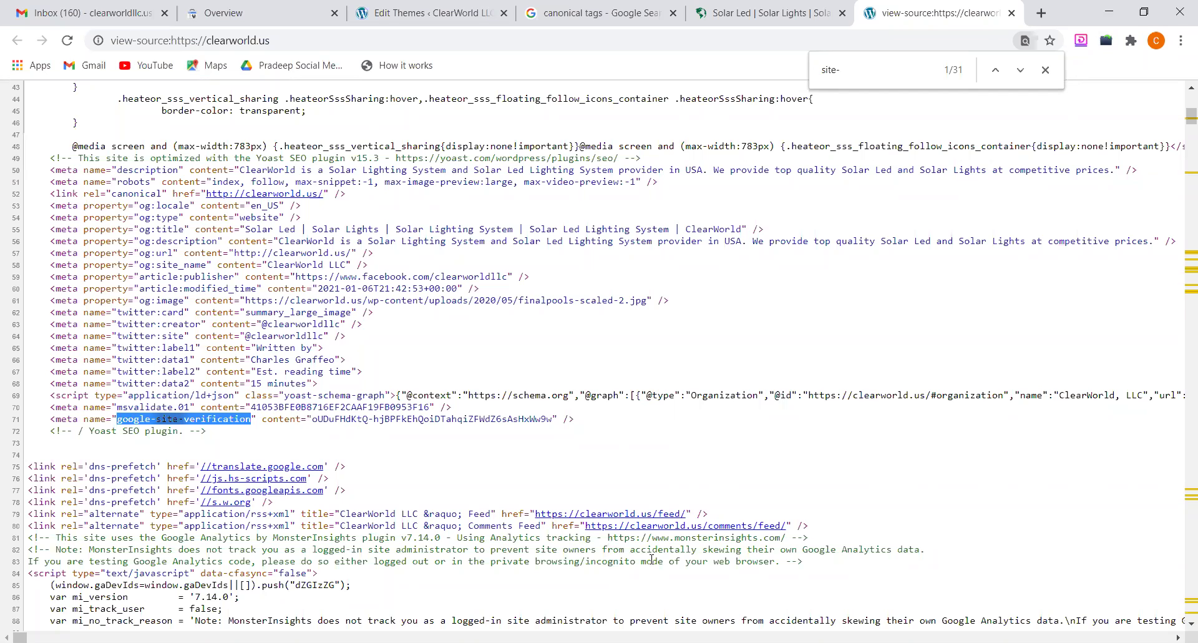
Bring up the Notepad note beside the page source, highlight the meta tag's verification code and select the whole tag
click(665, 642)
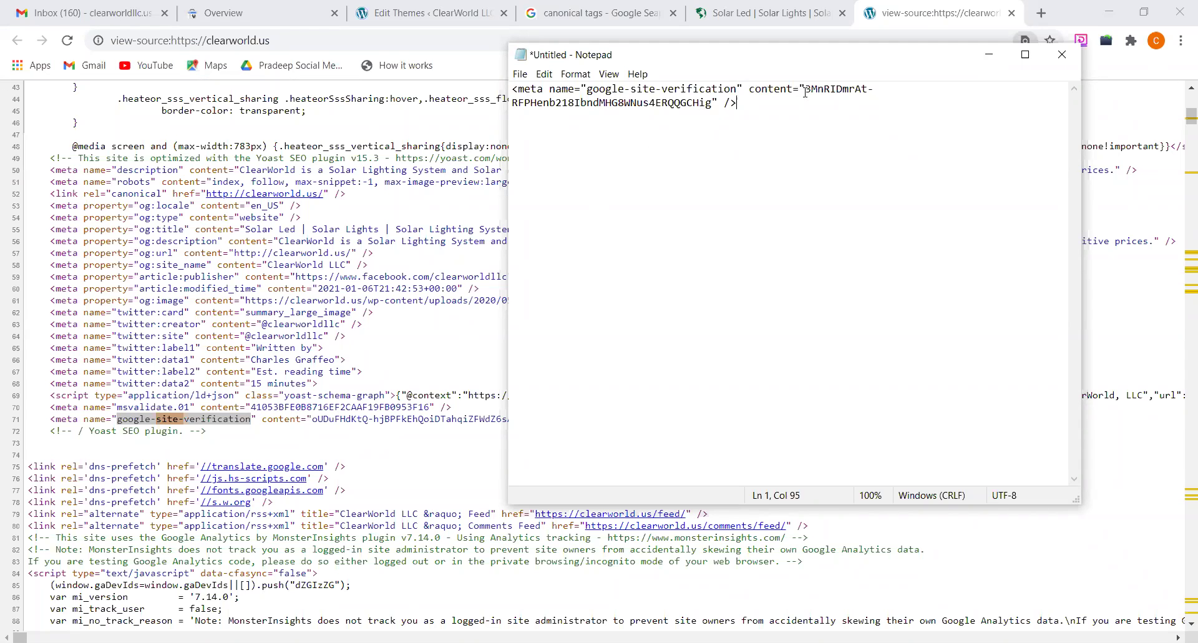
drag(805, 93, 711, 113)
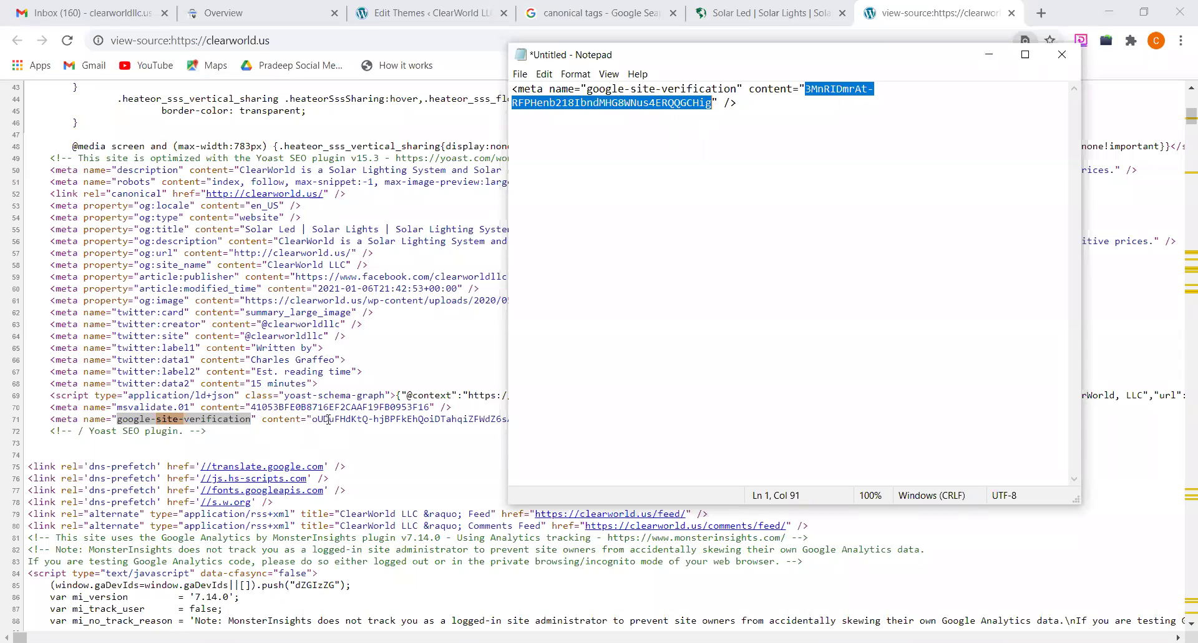
click(815, 105)
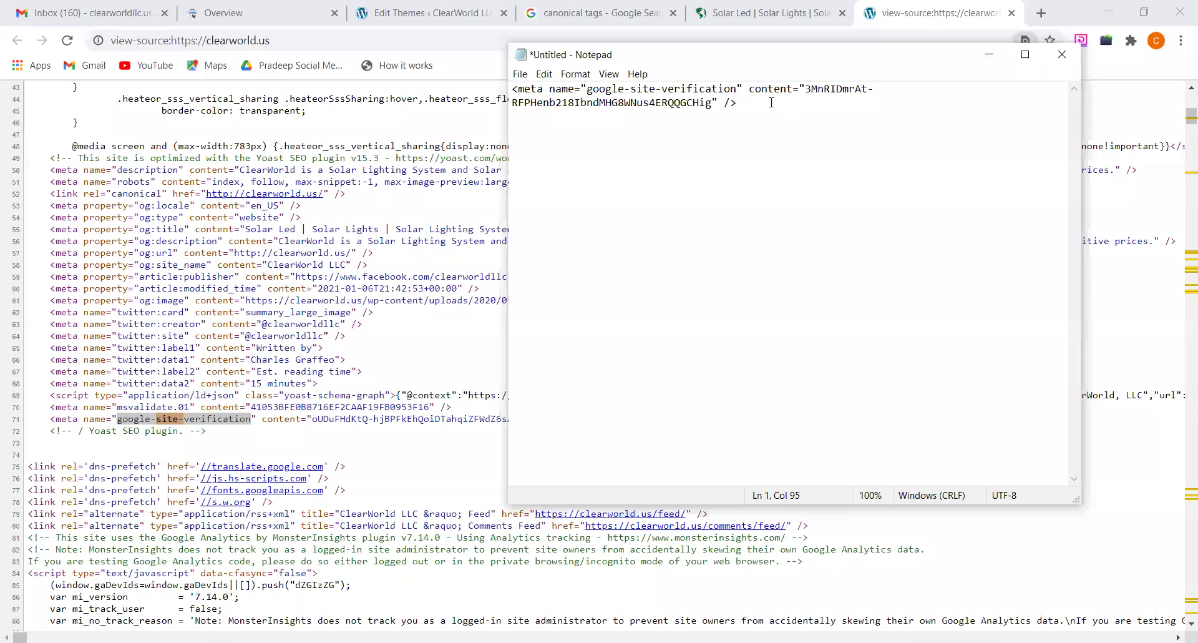
key(ctrl+a)
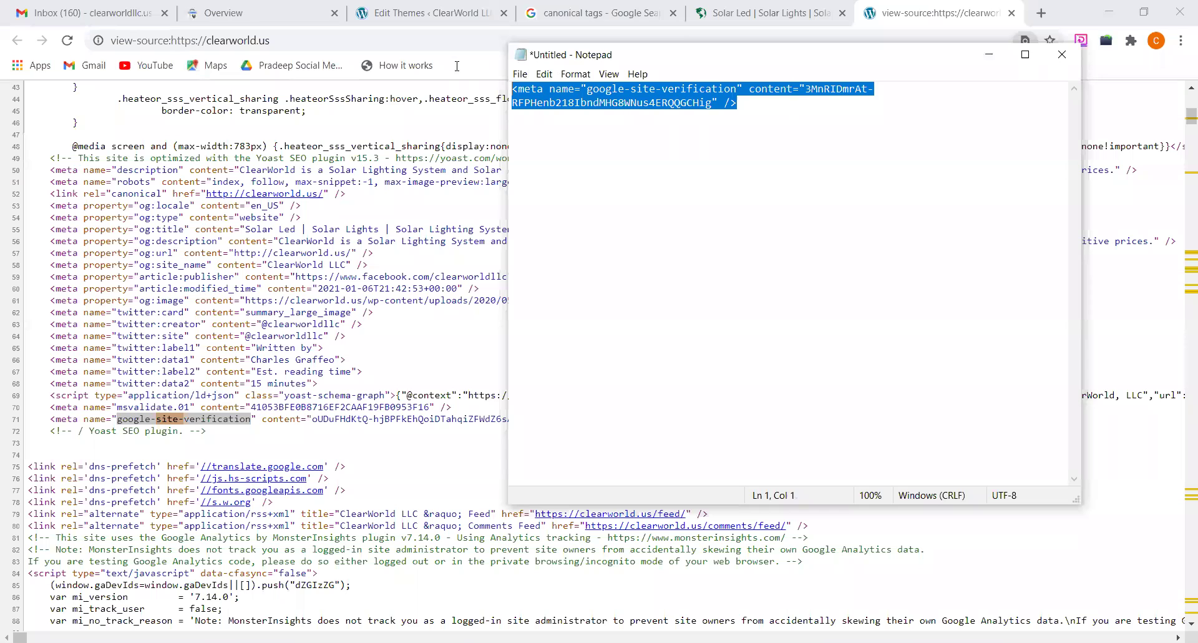
Return to the Howes theme's index.php in the theme editor and look through the WordPress admin tools
click(425, 8)
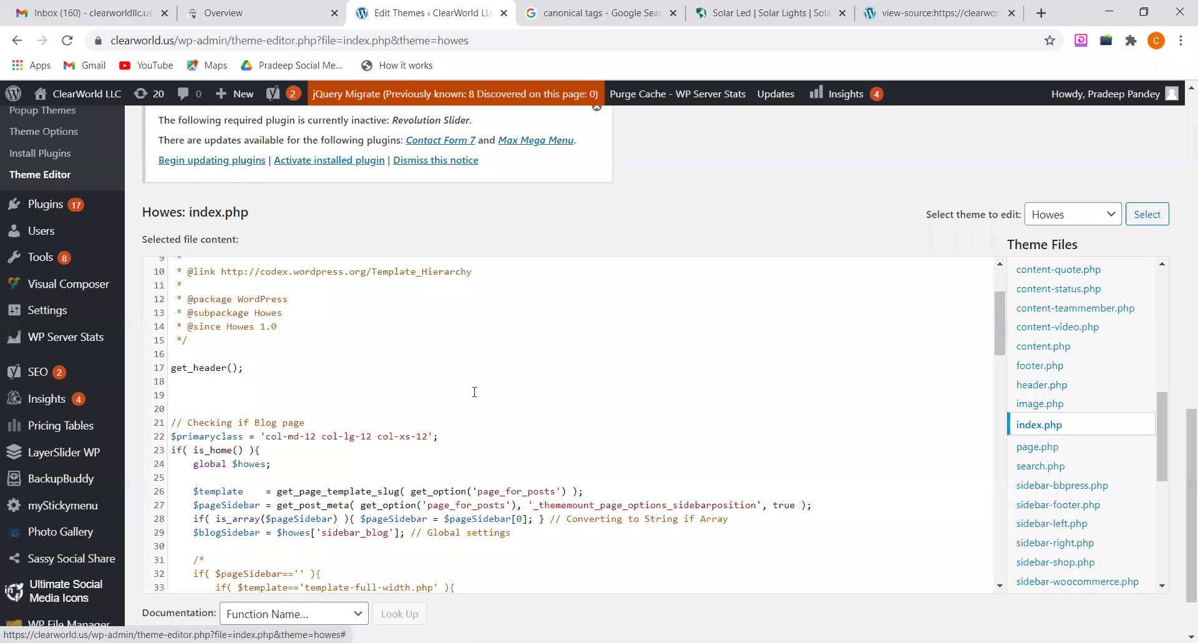
scroll(73, 402, down, 2)
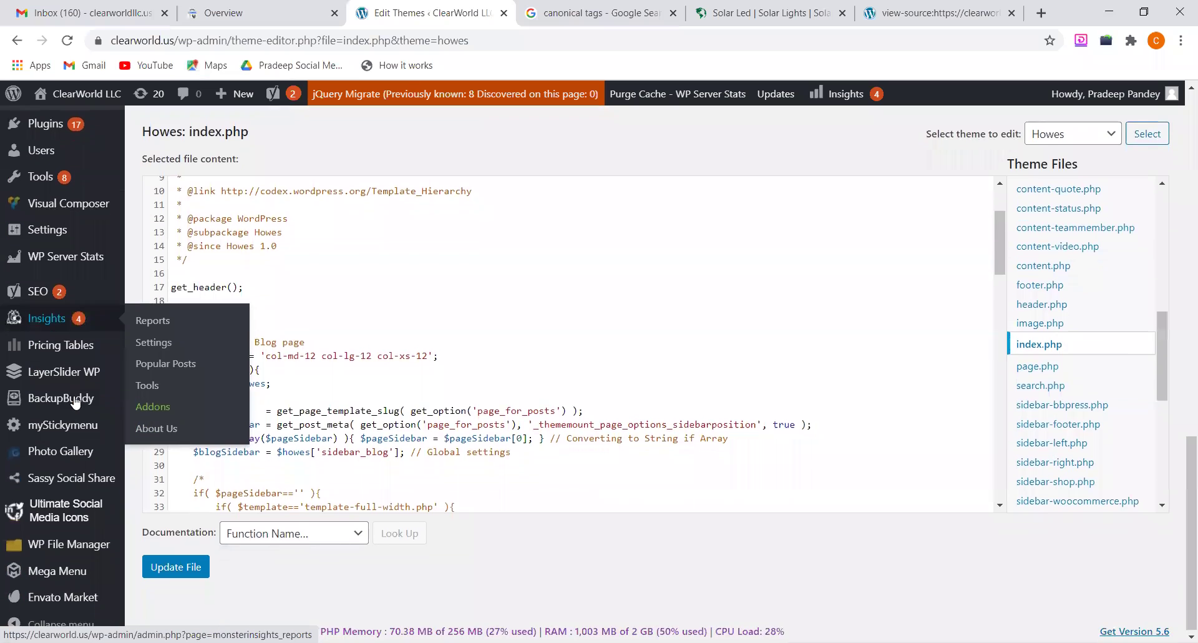
scroll(75, 403, up, 2)
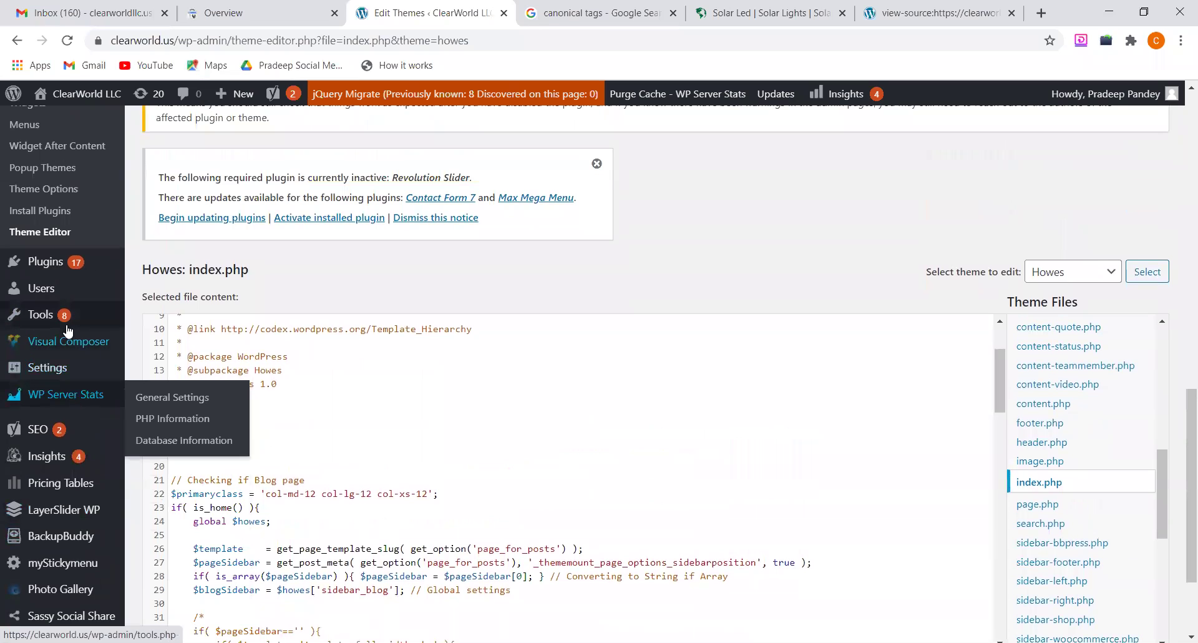
mouse_move(69, 331)
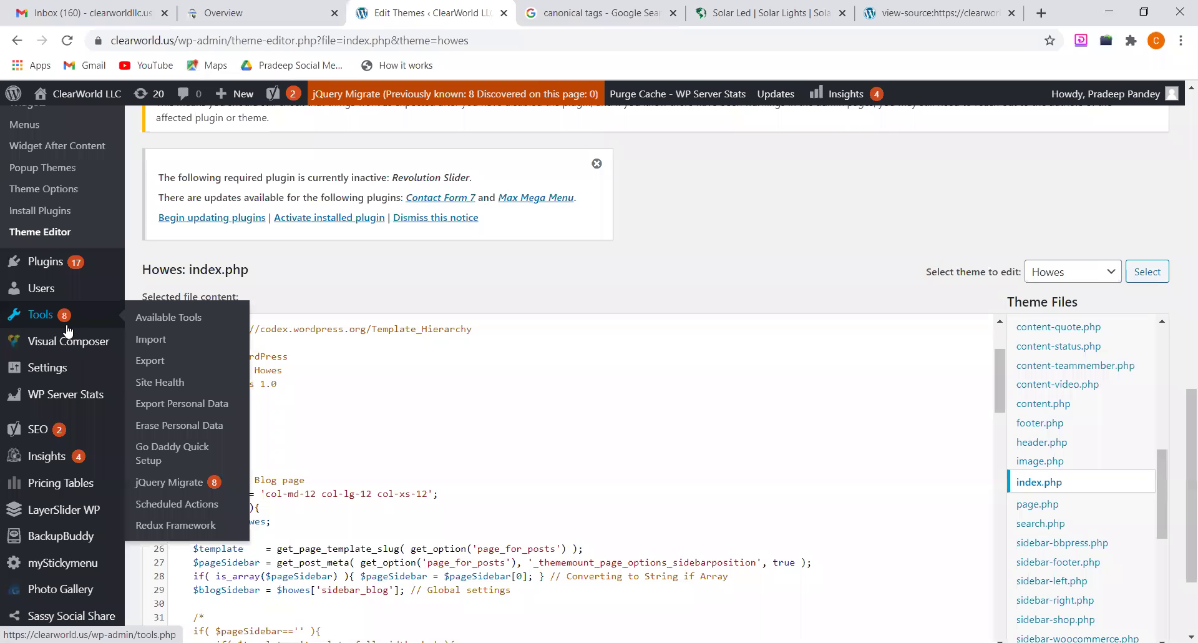
Switch back to Notepad and select only the verification code inside the meta tag's content attribute
key(alt+Tab)
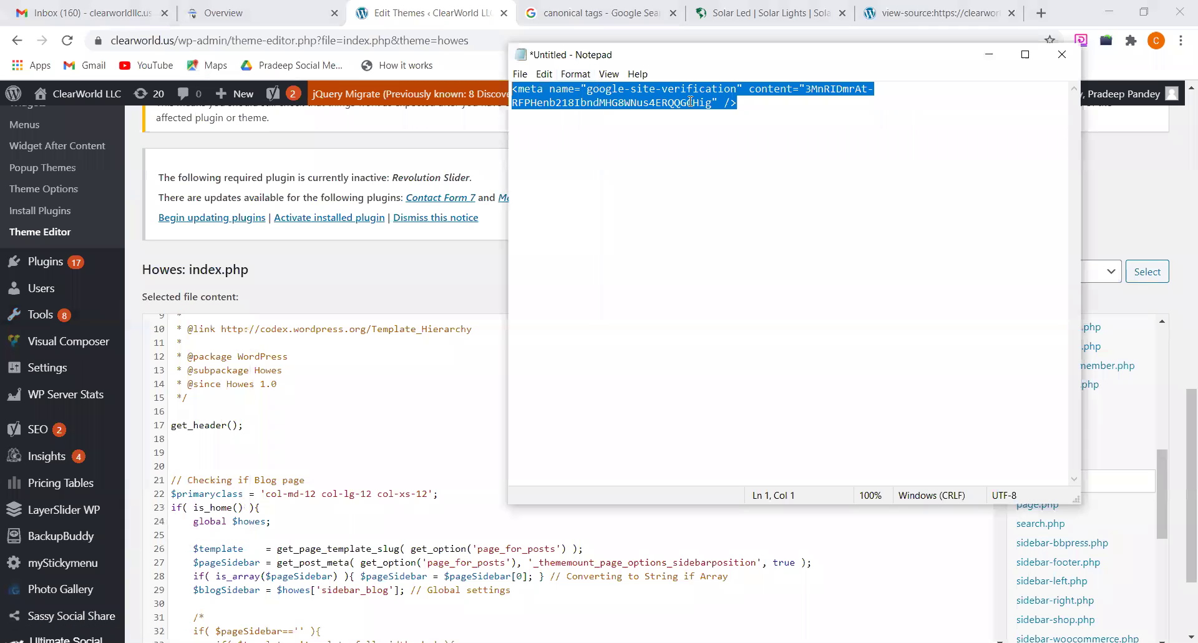
click(810, 91)
drag(804, 91, 709, 104)
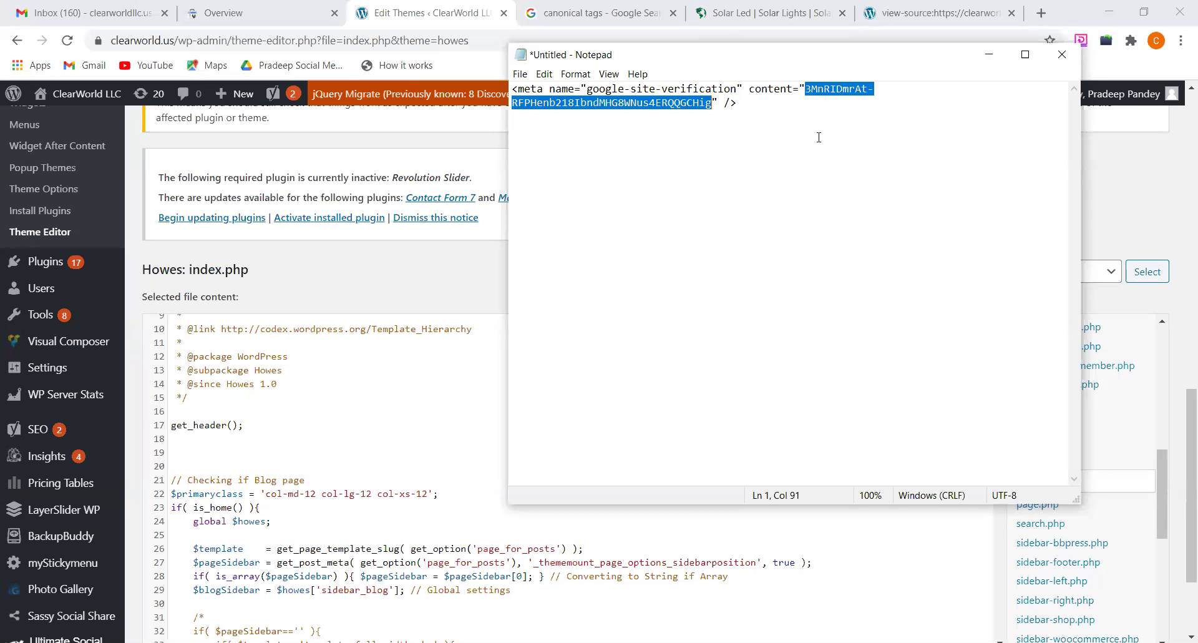
Revisit the theme editor and page source, and return to Search Console's HTML tag verification instructions for shopcoreconcepts.com
click(472, 7)
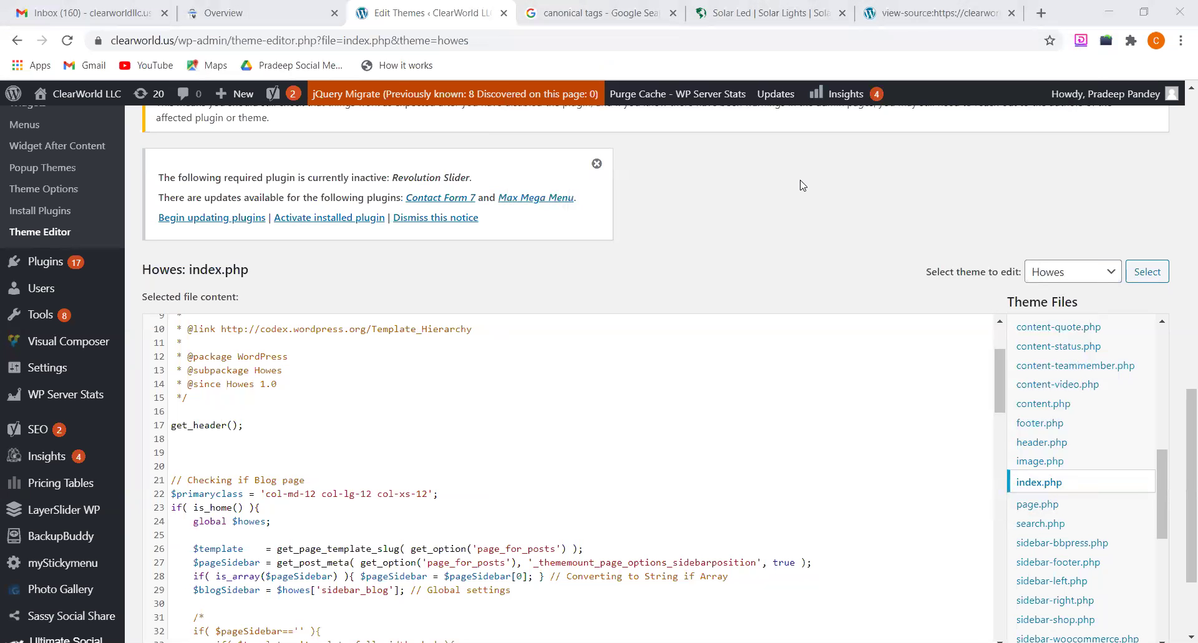
click(899, 8)
click(236, 7)
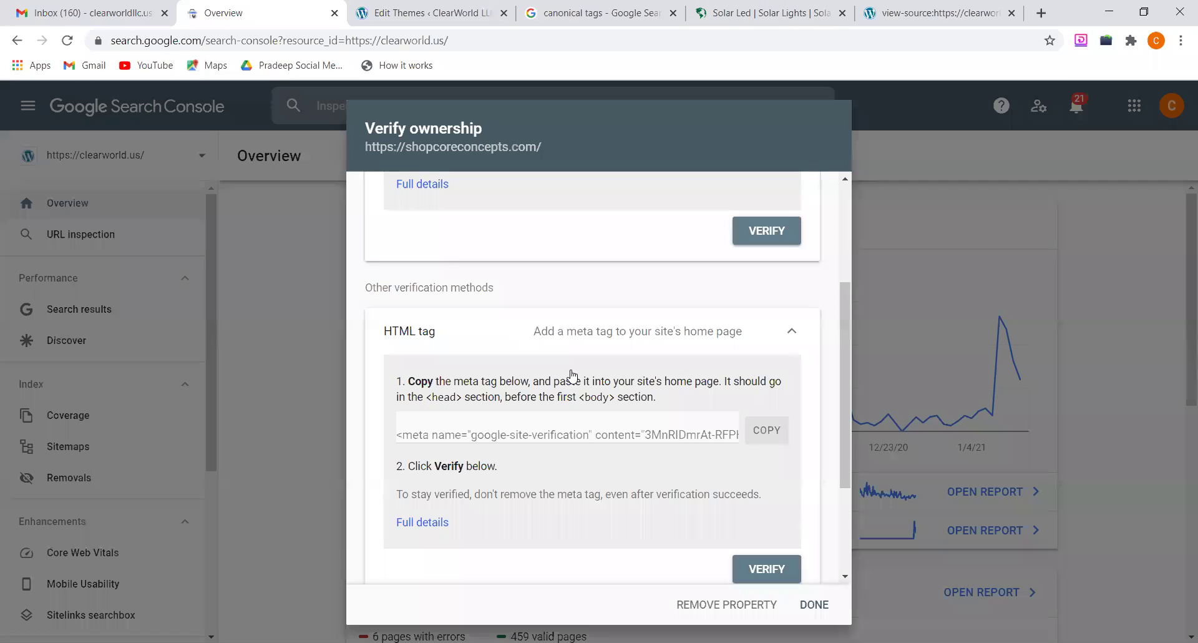
Expand the Google Analytics and Google Tag Manager verification methods for shopcoreconcepts.com and read their requirements
scroll(593, 385, down, 3)
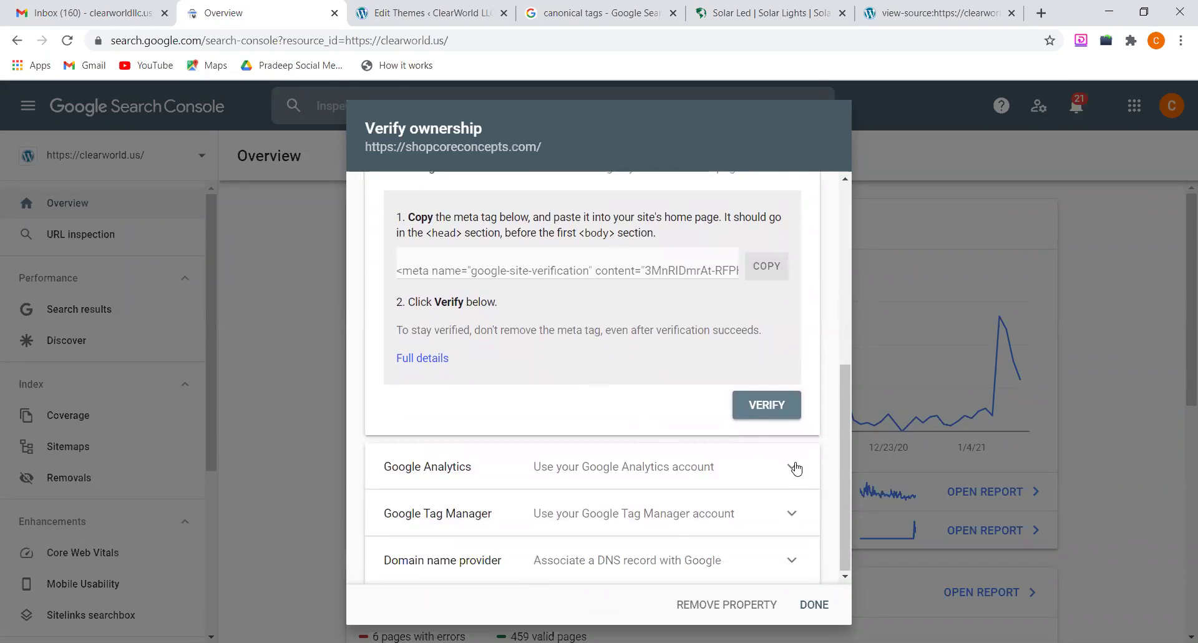
click(796, 470)
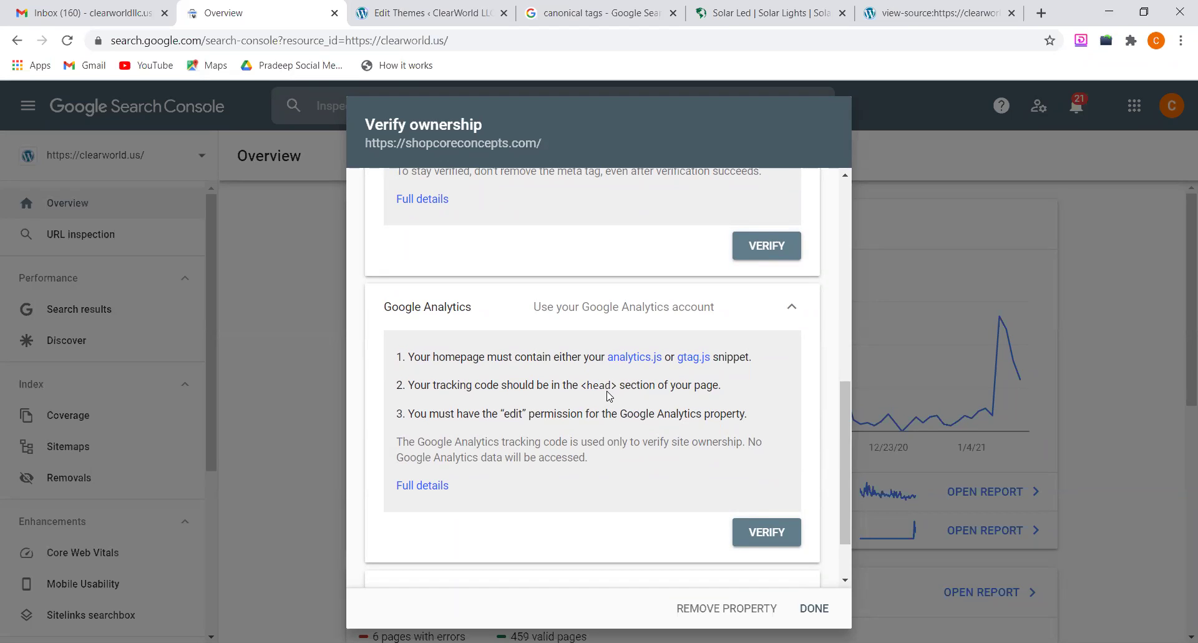
scroll(609, 396, down, 1)
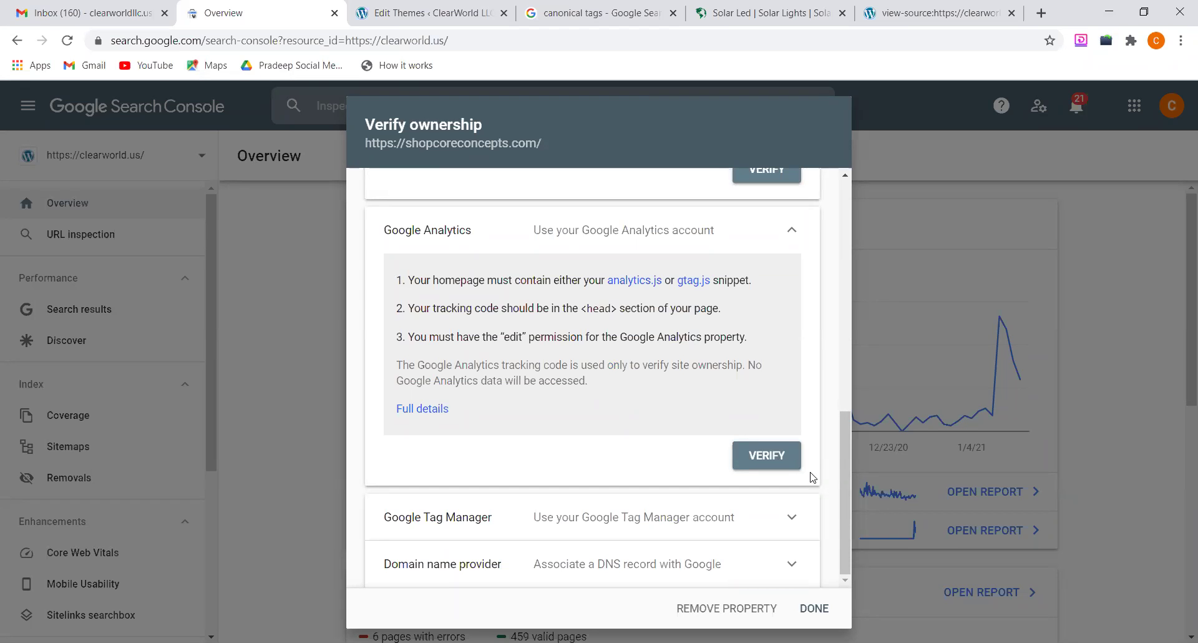
click(790, 517)
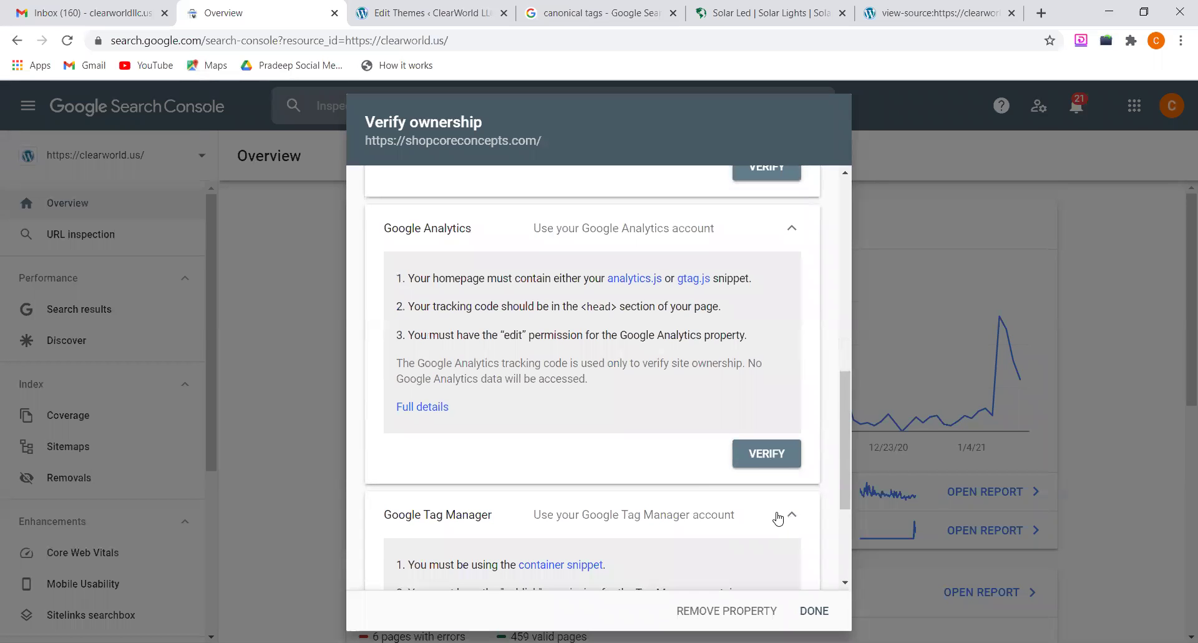
scroll(698, 478, down, 3)
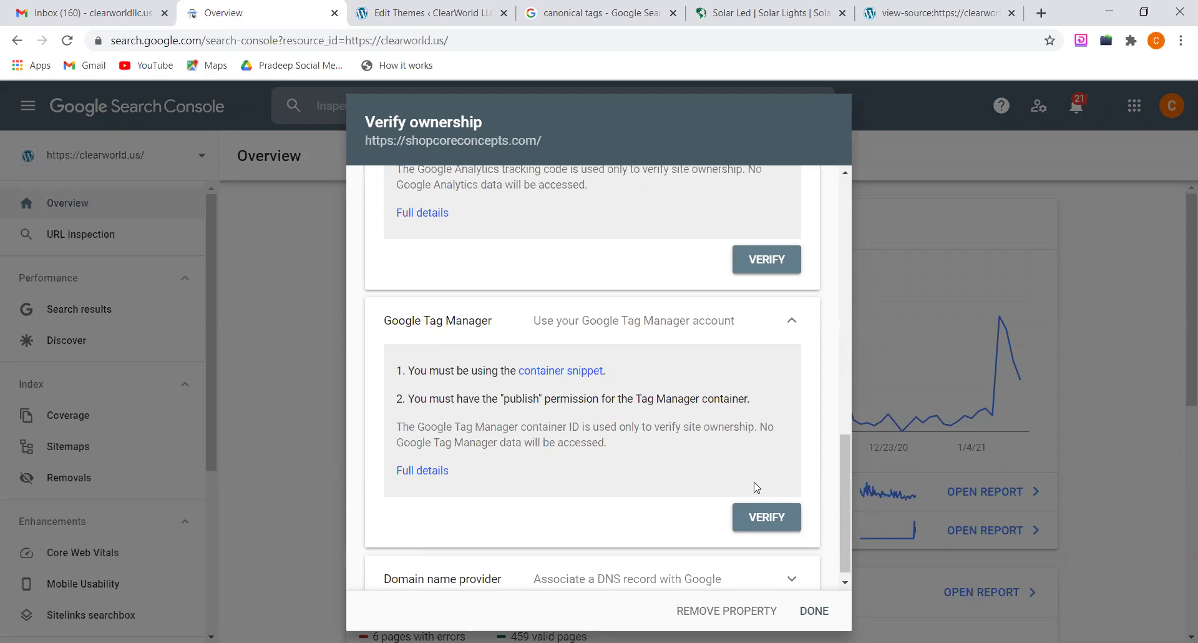
scroll(628, 493, down, 1)
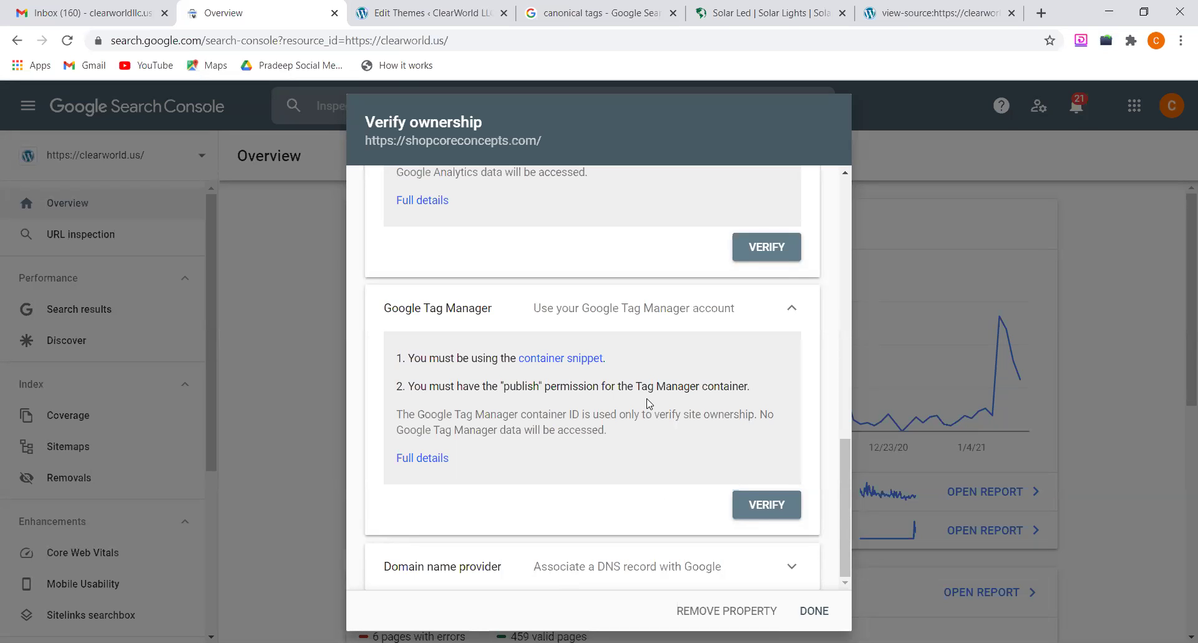
Review the ownership verification methods again, from the HTML file upload and HTML tag to Google Analytics and Google Tag Manager
scroll(649, 402, up, 3)
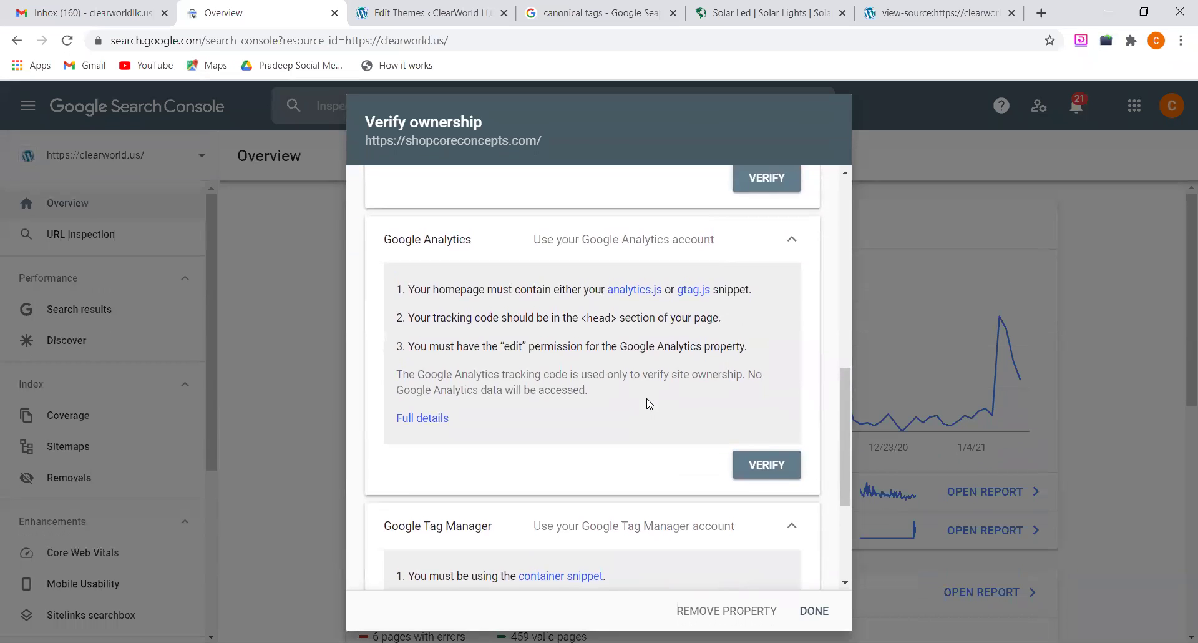
scroll(649, 403, up, 4)
scroll(649, 402, up, 6)
scroll(649, 403, down, 15)
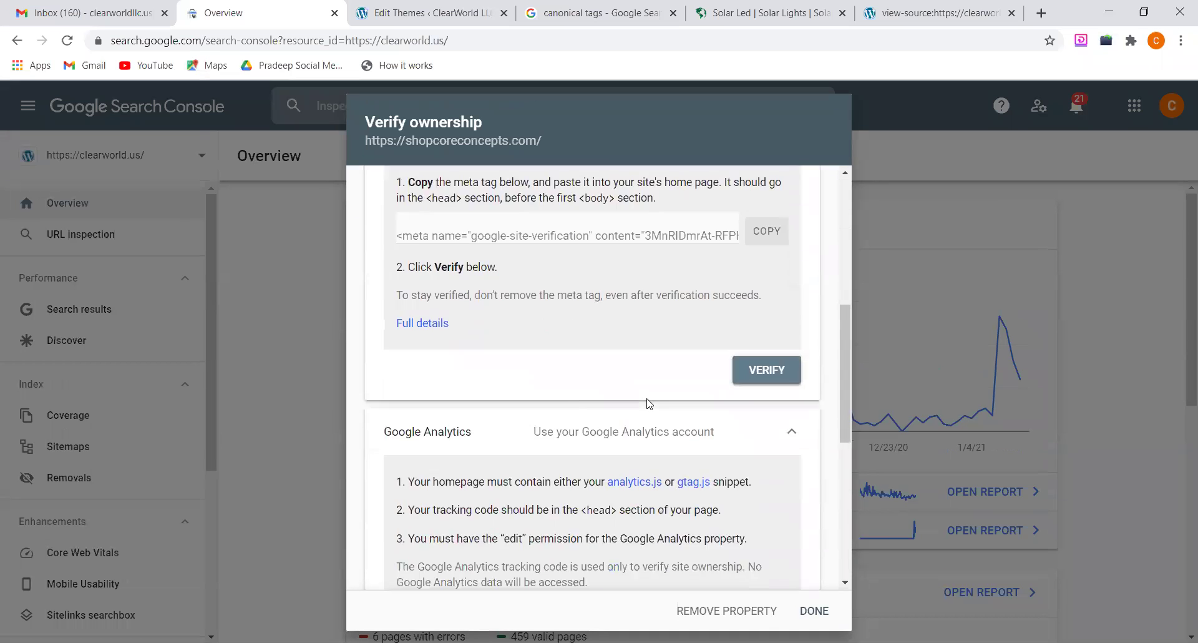
scroll(649, 403, up, 5)
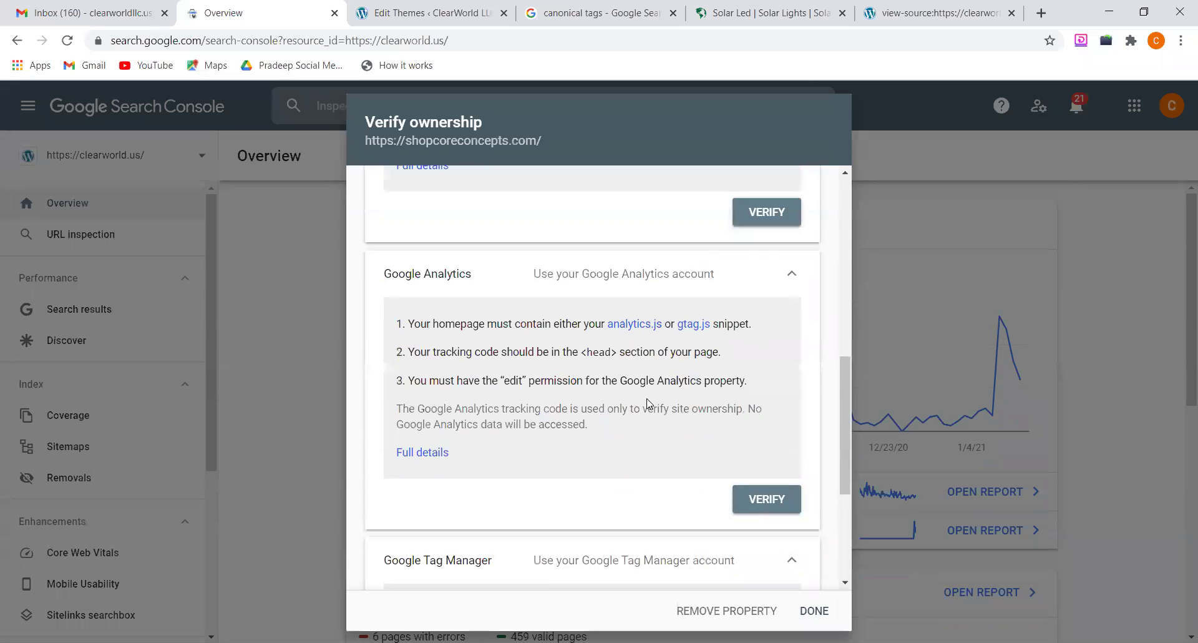
scroll(649, 403, up, 3)
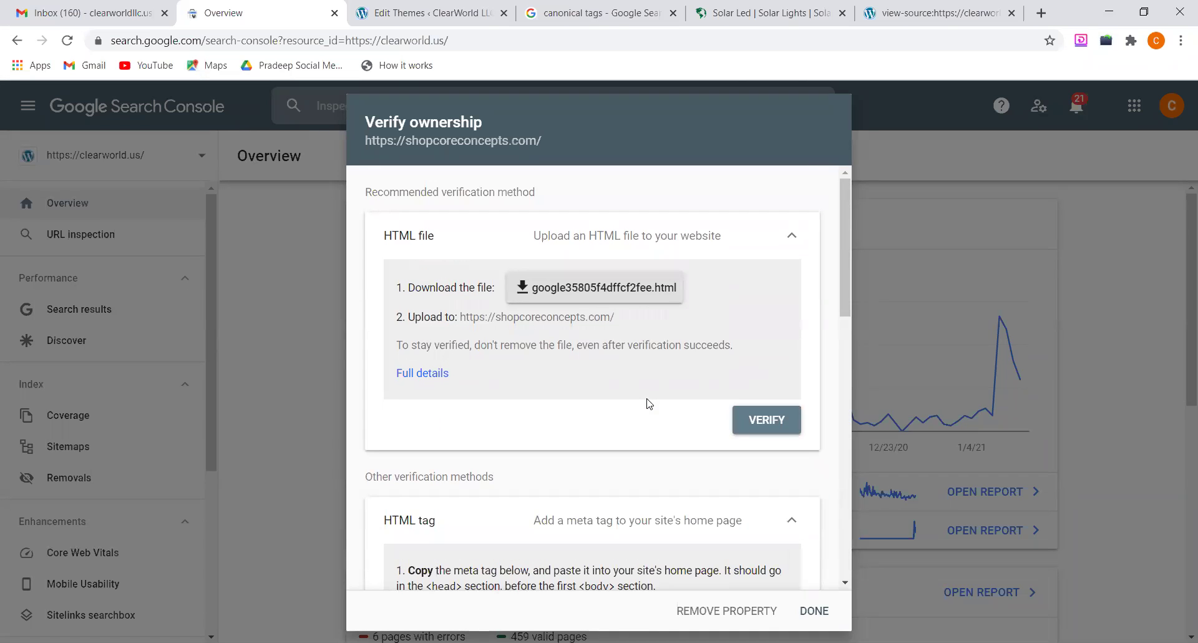
scroll(649, 404, down, 3)
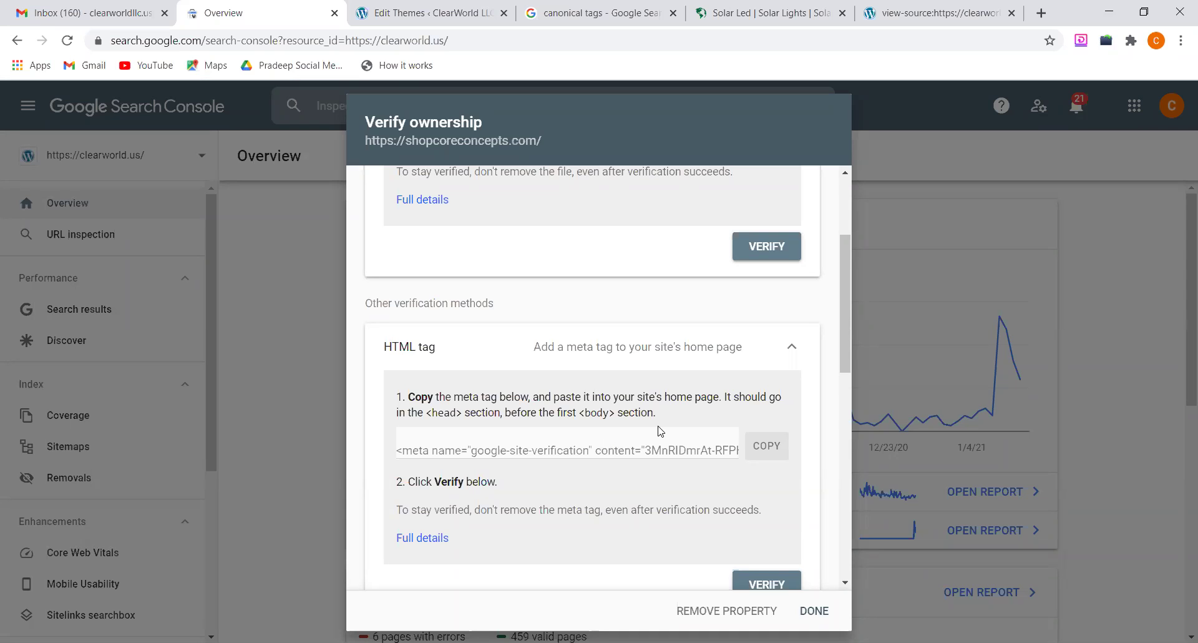
scroll(659, 432, down, 4)
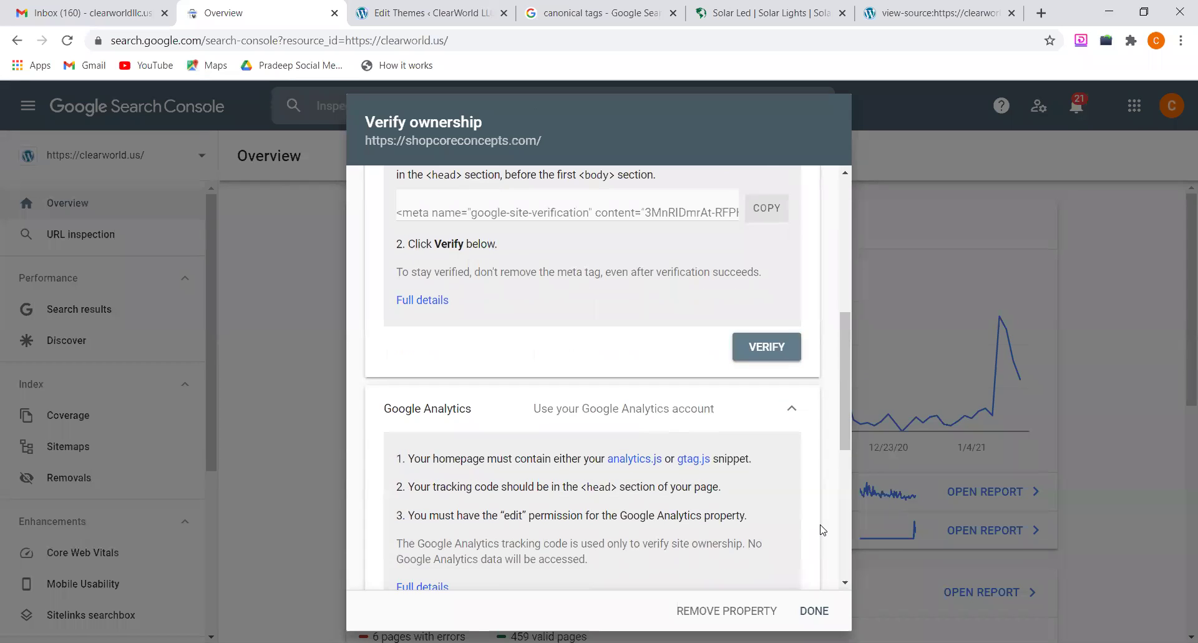
Remove the unverified shopcoreconcepts.com property from Search Console and check the list of properties
click(722, 611)
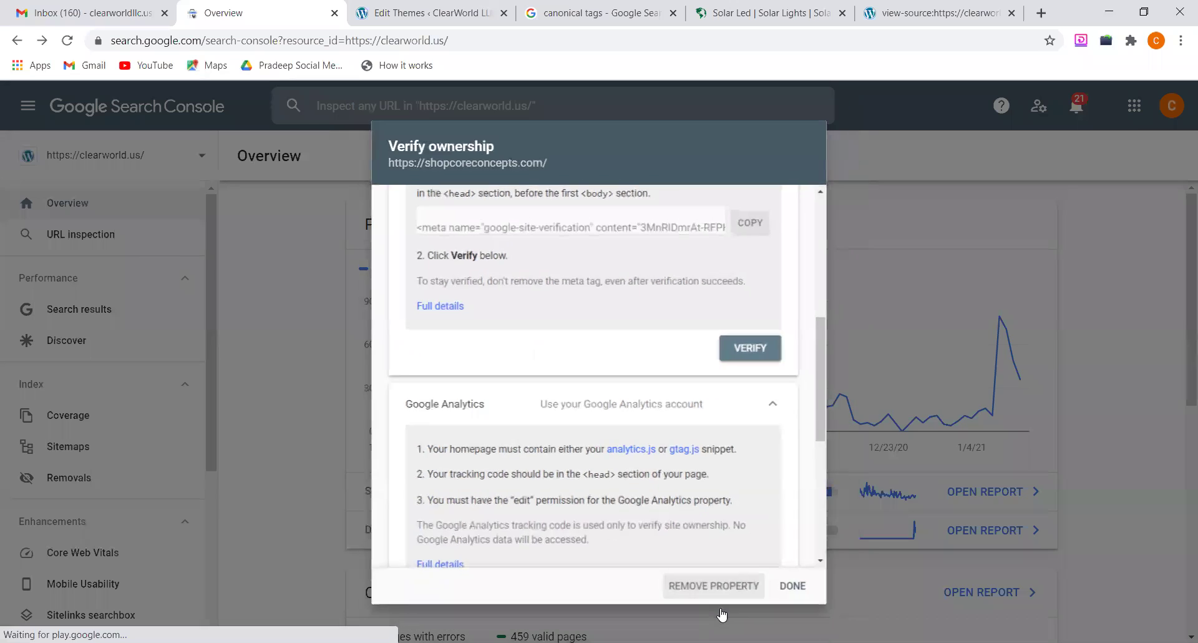
click(806, 412)
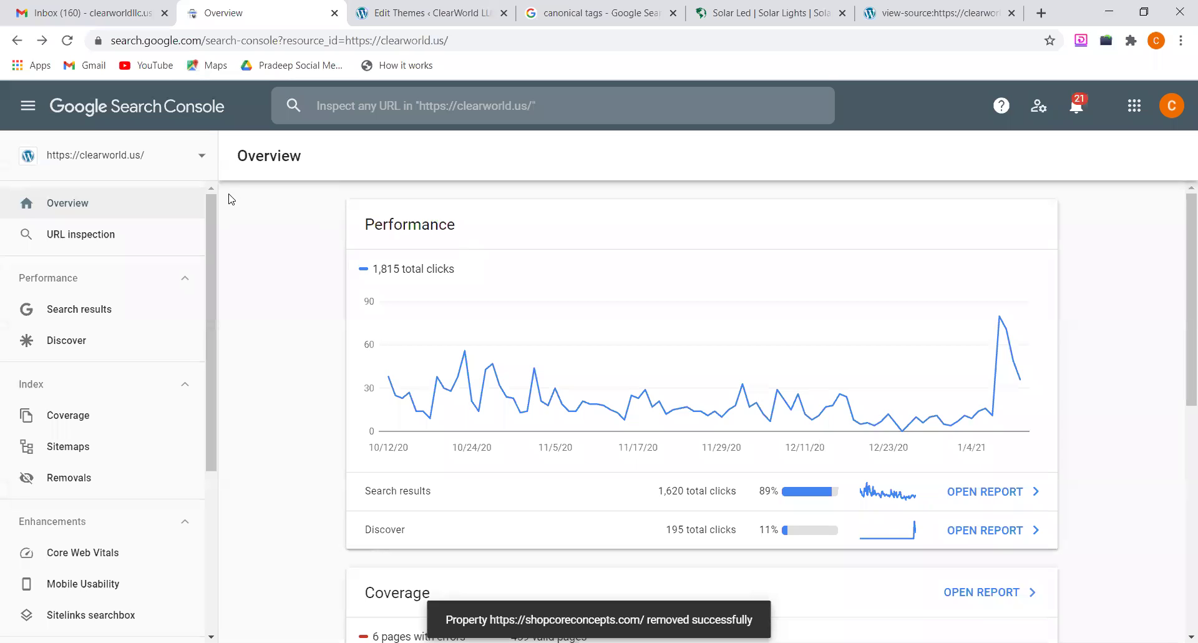
click(200, 160)
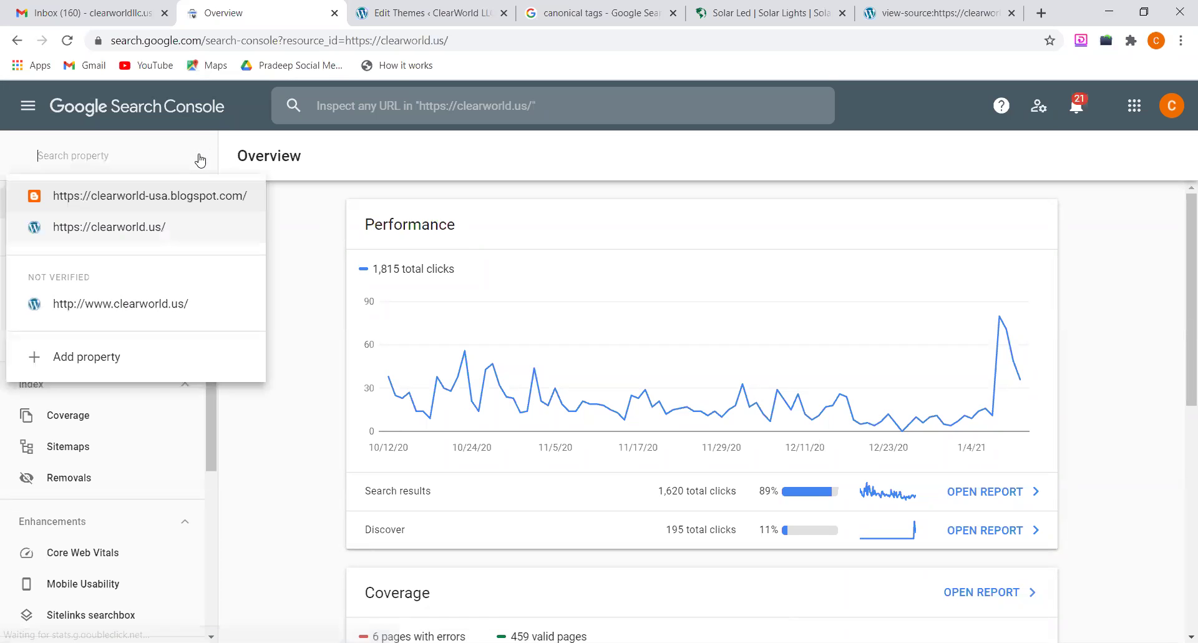
click(398, 94)
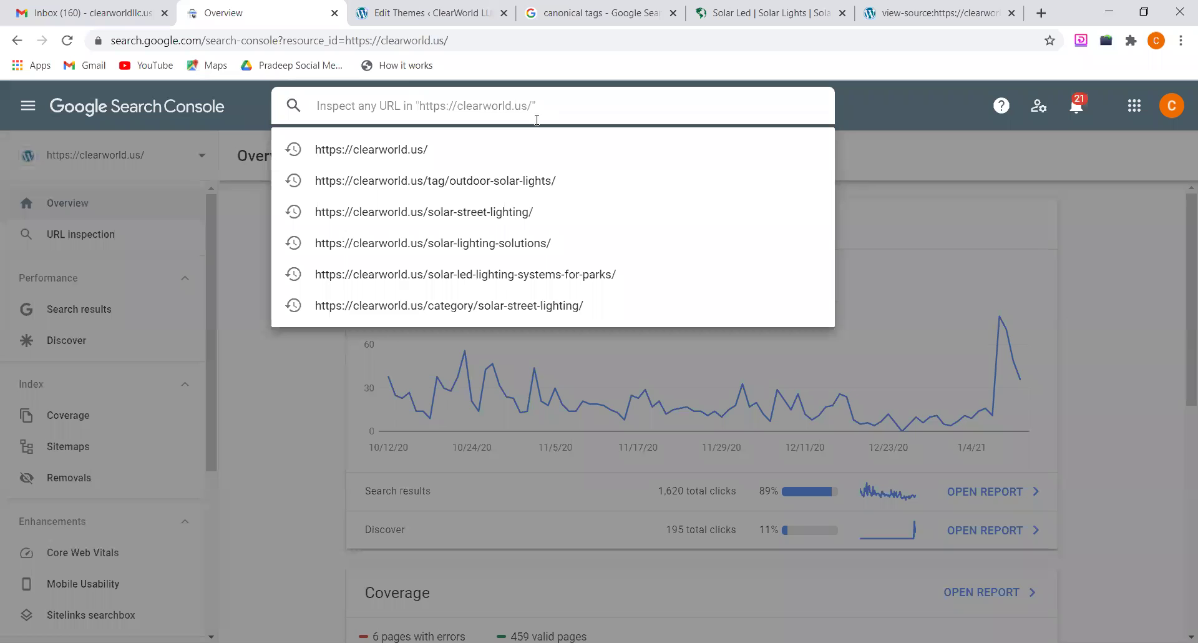
click(447, 153)
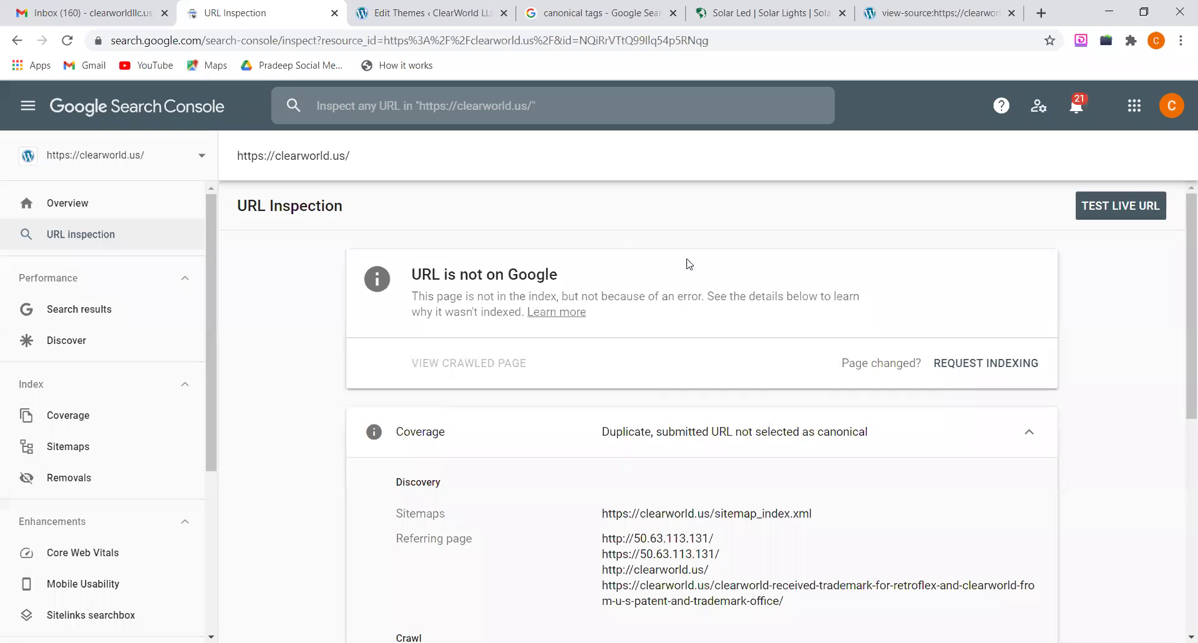
click(973, 361)
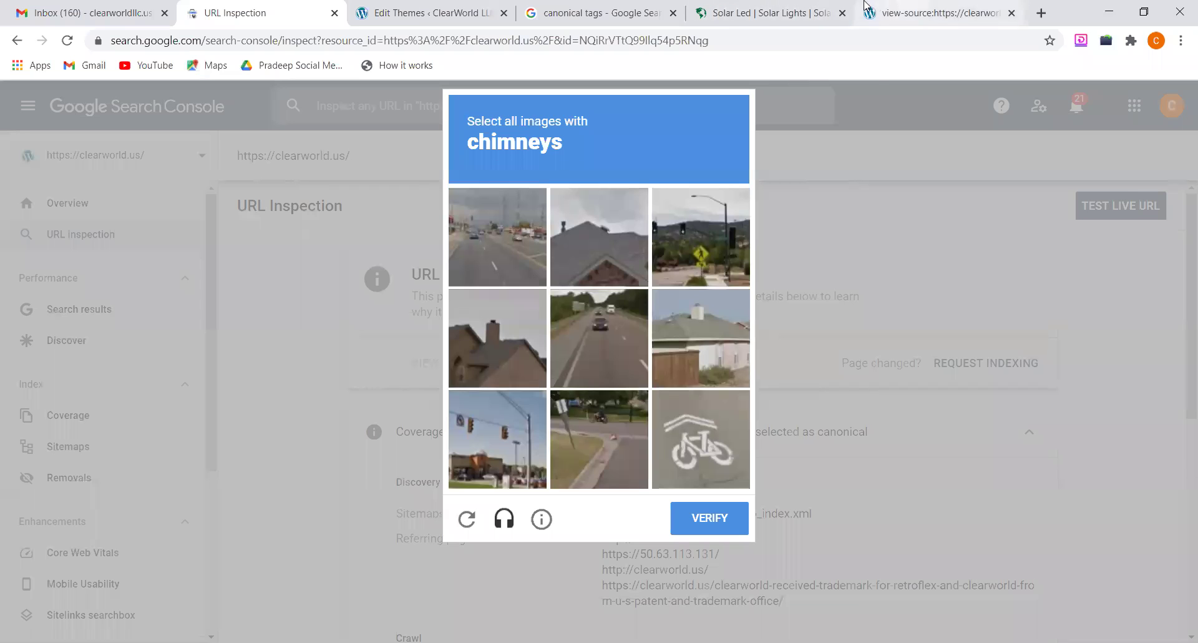
View the ClearWorld homepage, highlight its clearworld.us address and return to the URL inspection
click(768, 12)
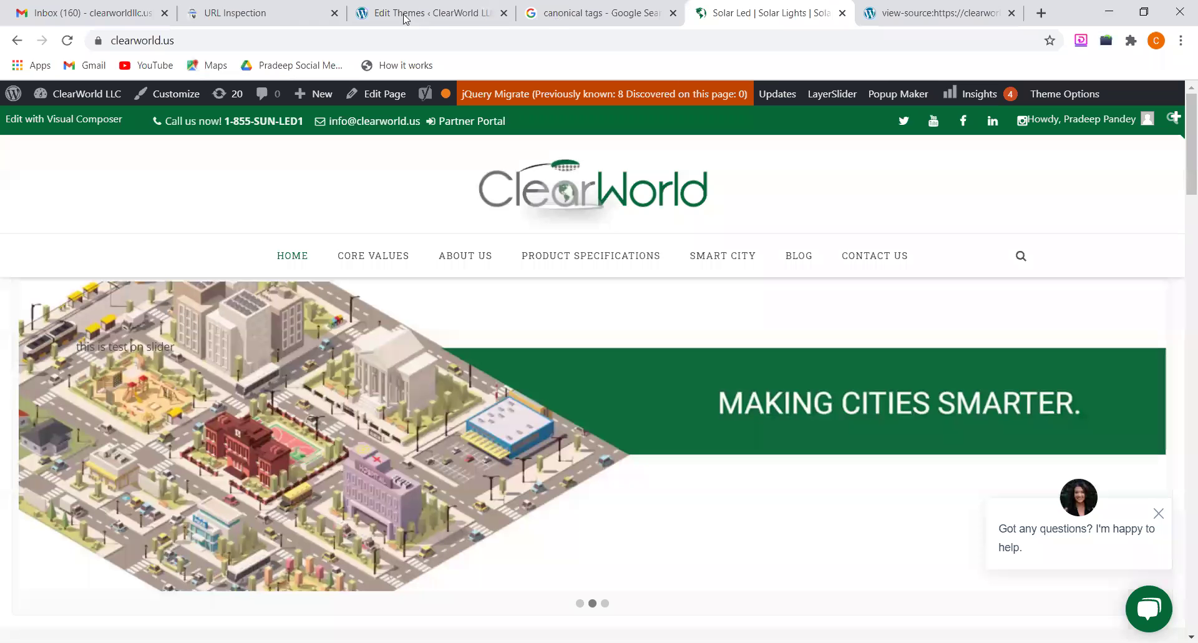
drag(211, 37, 110, 40)
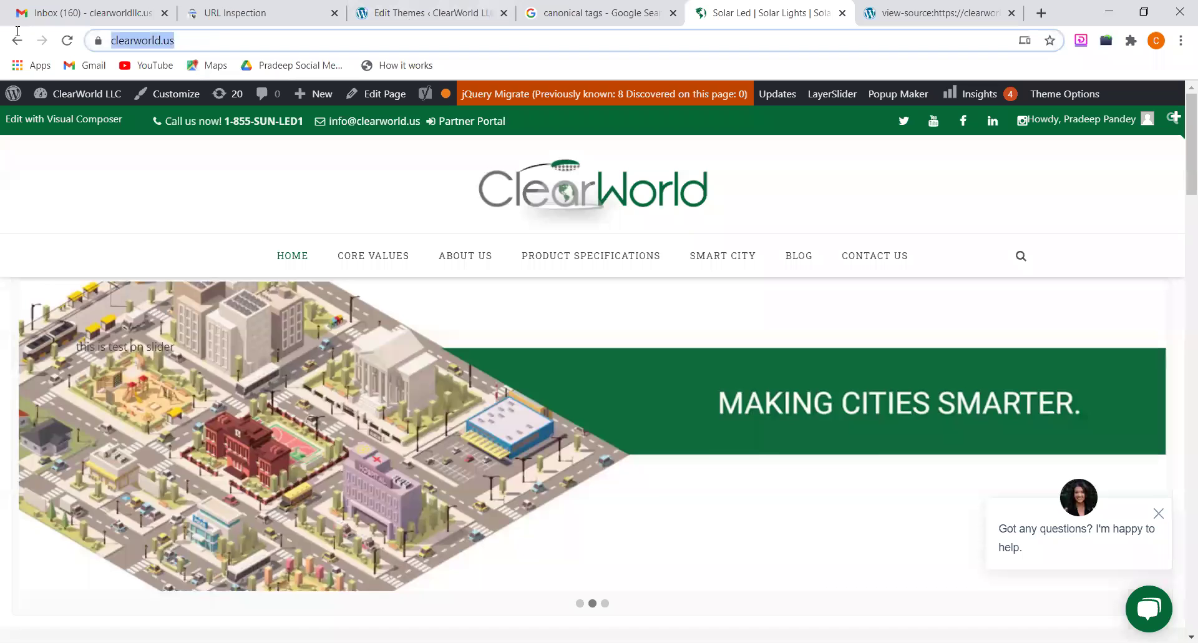
click(324, 7)
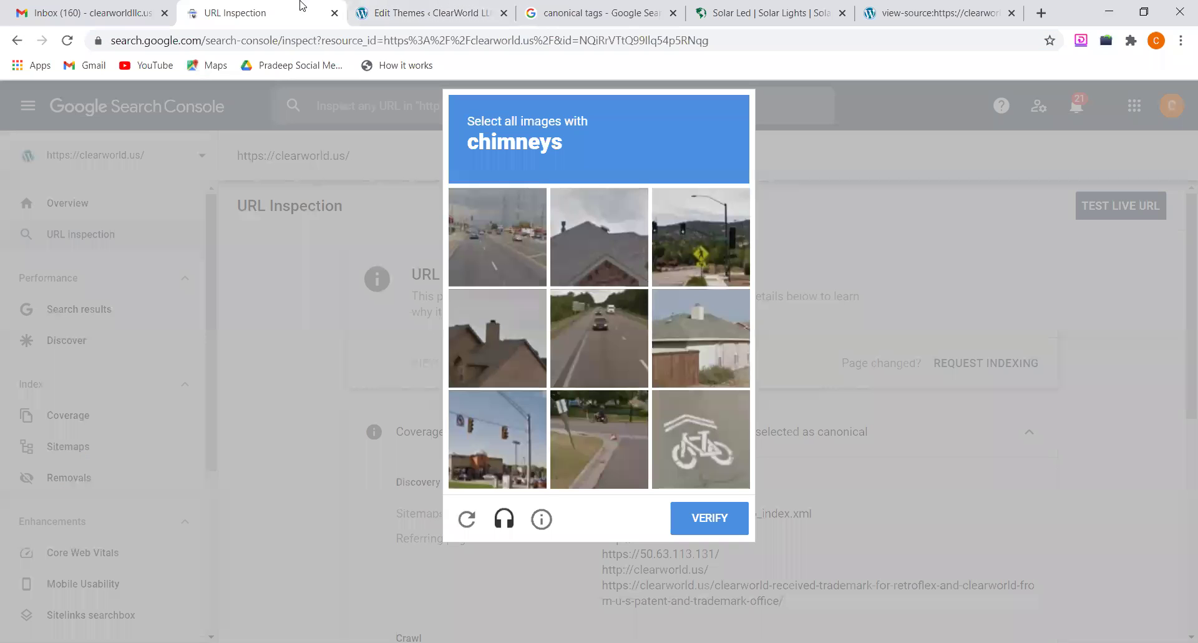
Select all the chimney pictures in the image challenge and submit it for verification
click(595, 242)
click(510, 322)
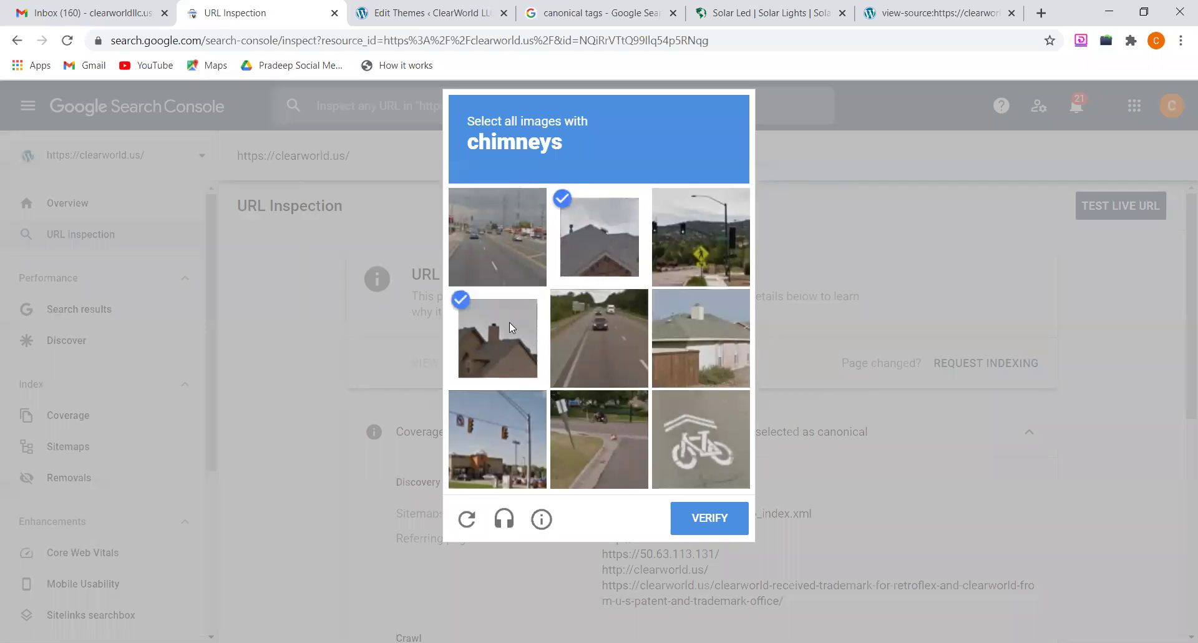
click(692, 330)
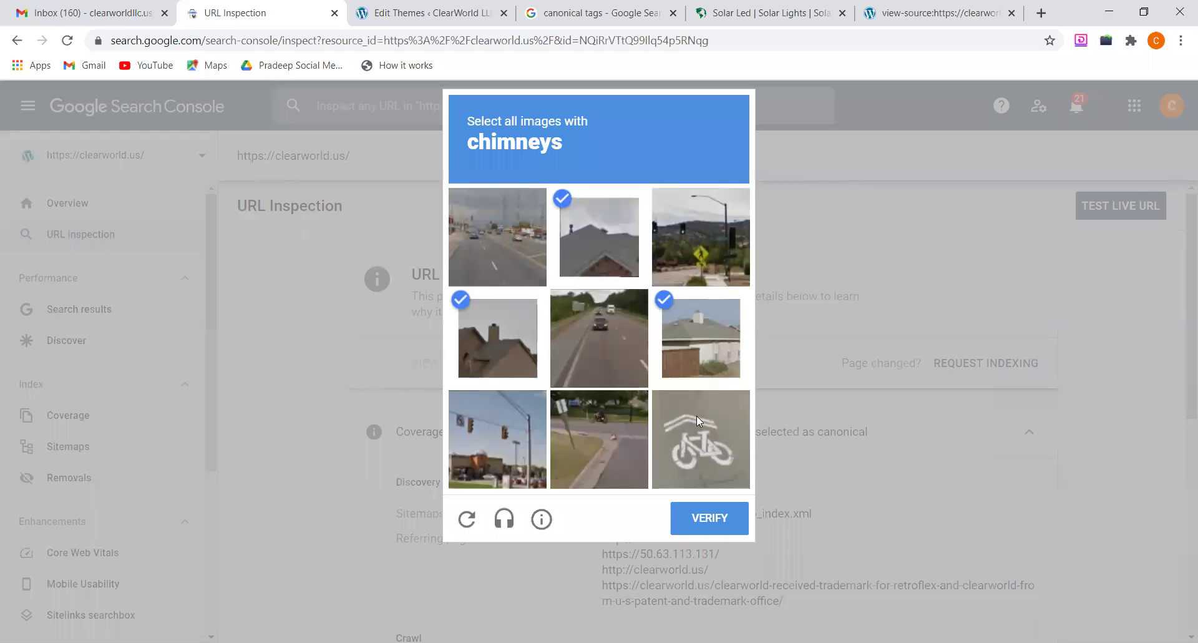
click(711, 519)
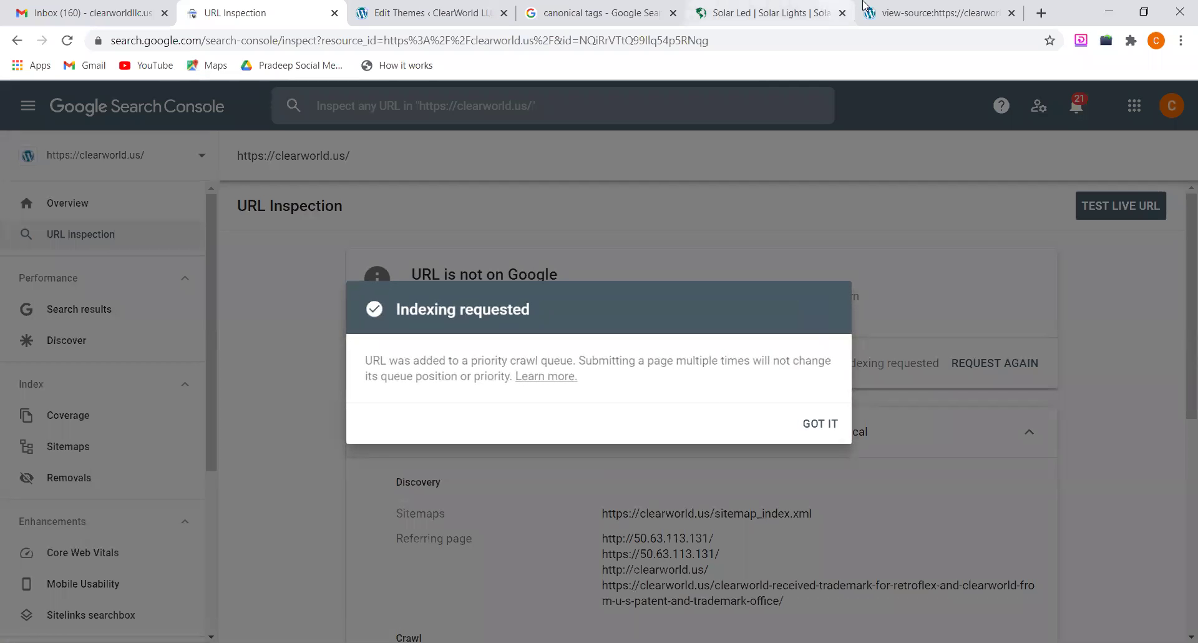
Glance at the ClearWorld homepage again, return to the URL inspection and dismiss the indexing confirmation
click(807, 7)
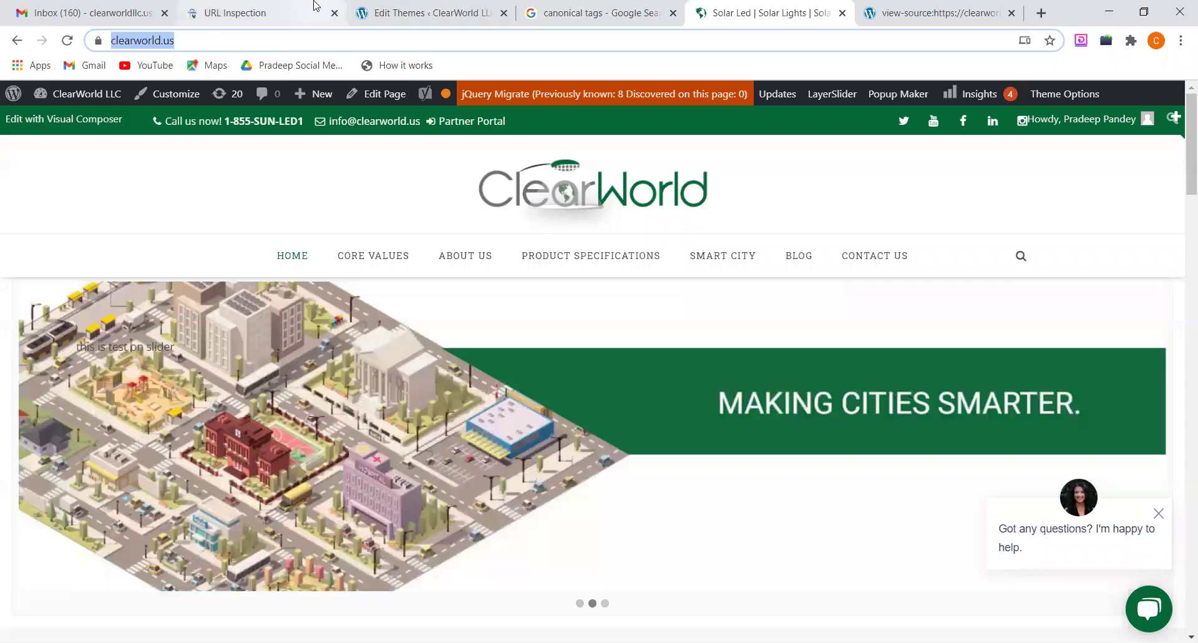
click(315, 7)
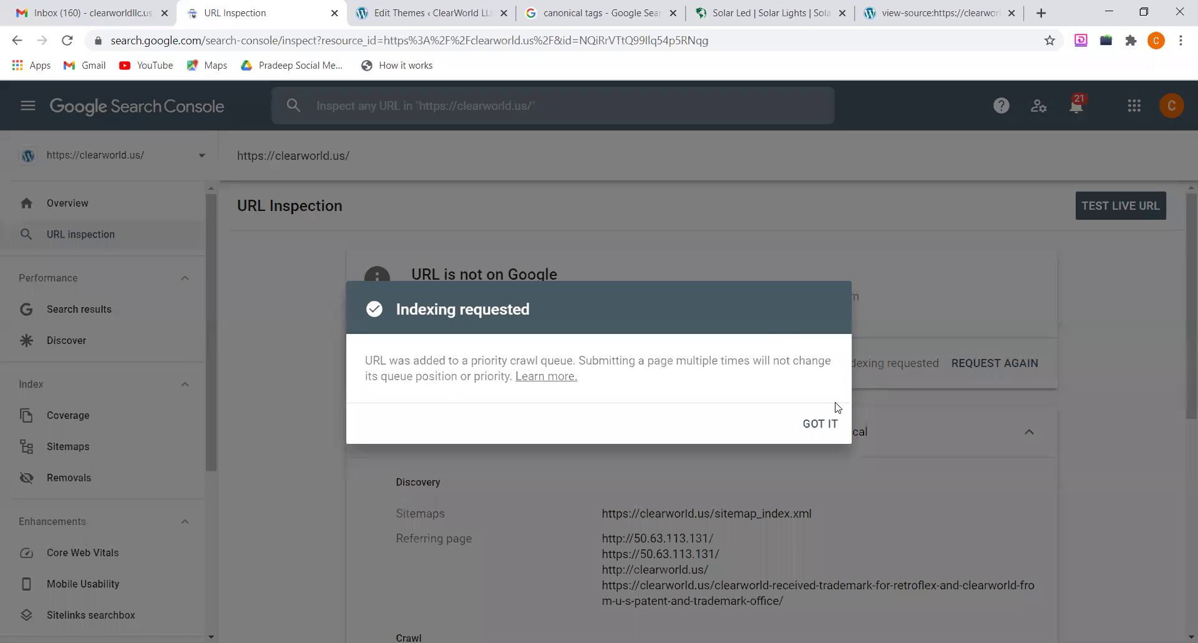
click(821, 424)
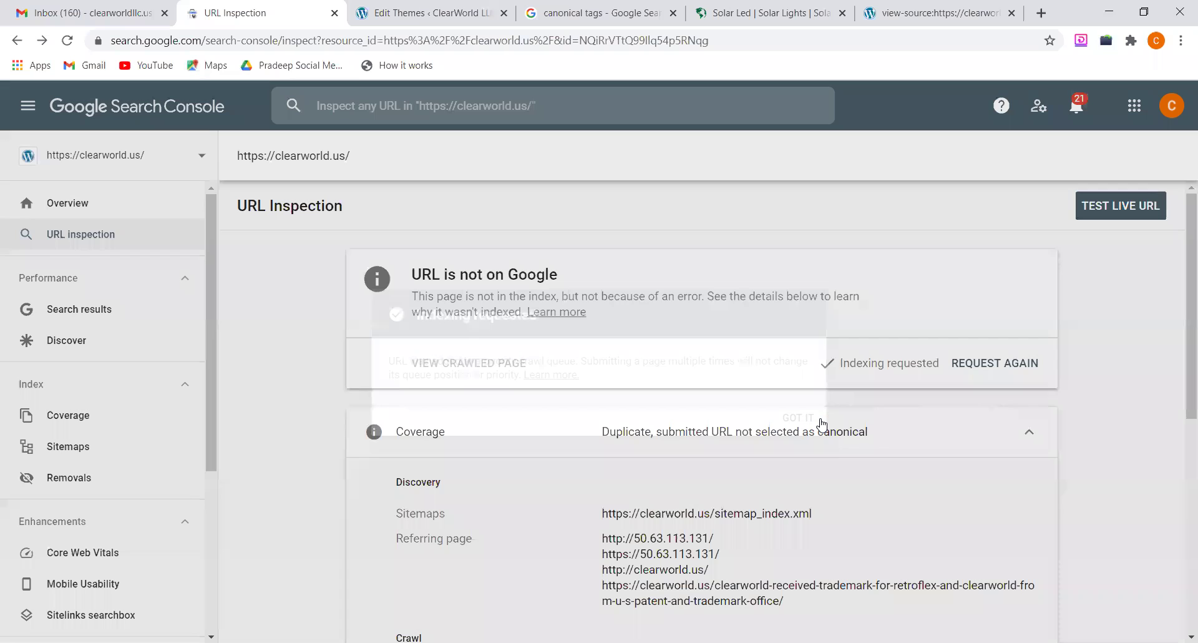
mouse_move(493, 364)
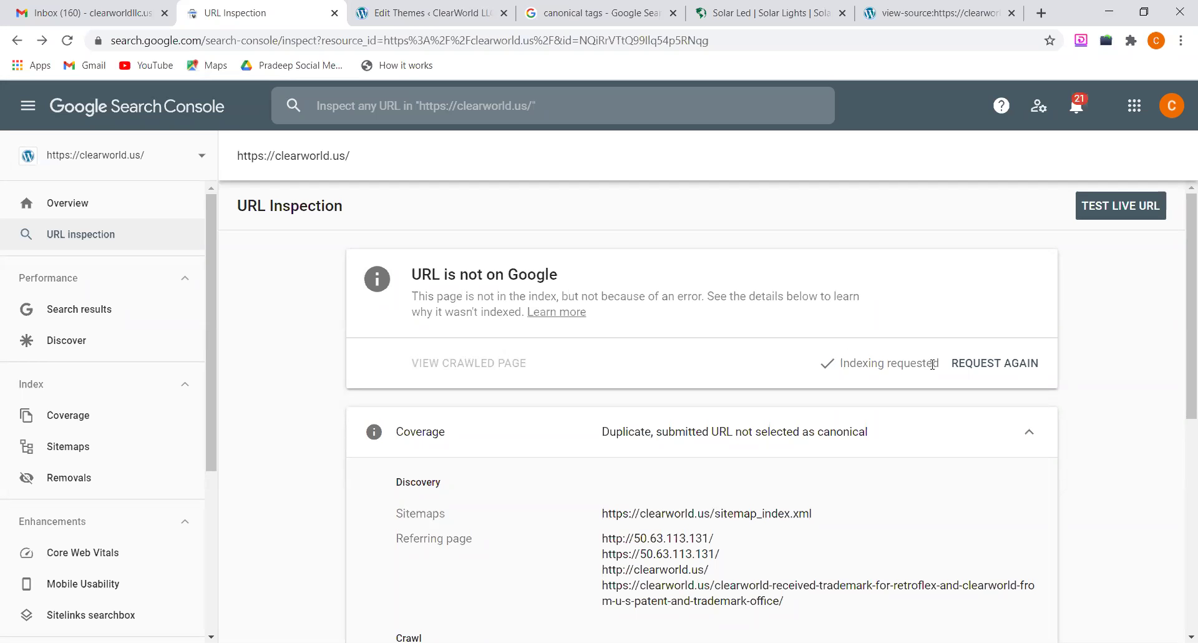
drag(938, 363, 841, 361)
click(793, 365)
click(1108, 211)
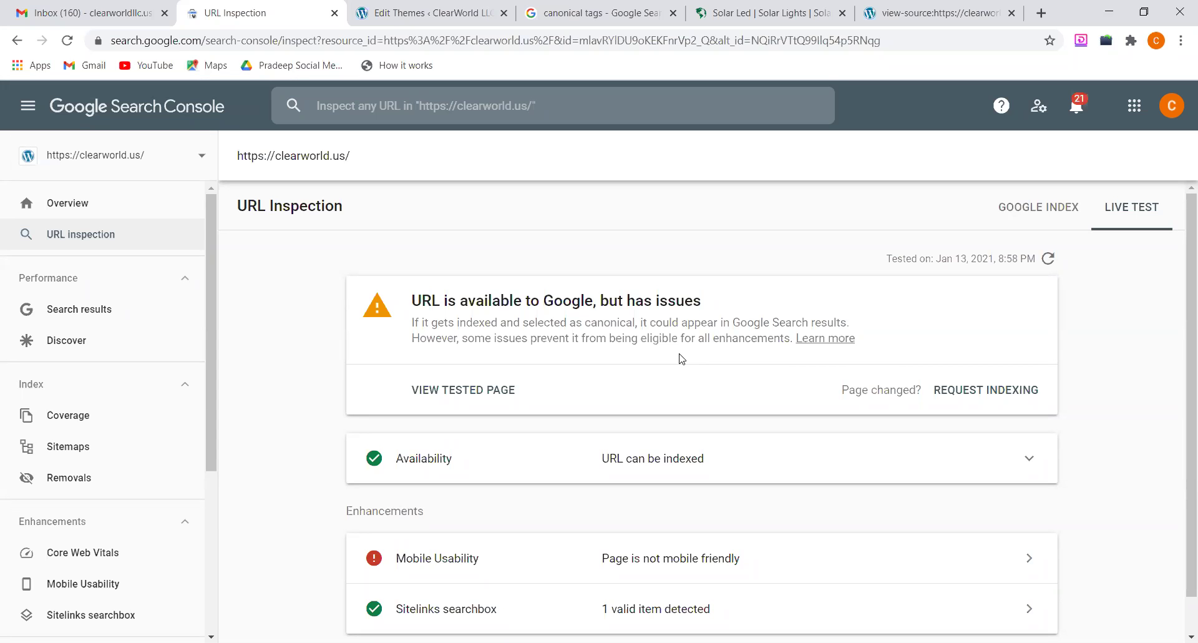
scroll(682, 360, down, 1)
scroll(682, 360, up, 1)
drag(414, 300, 712, 305)
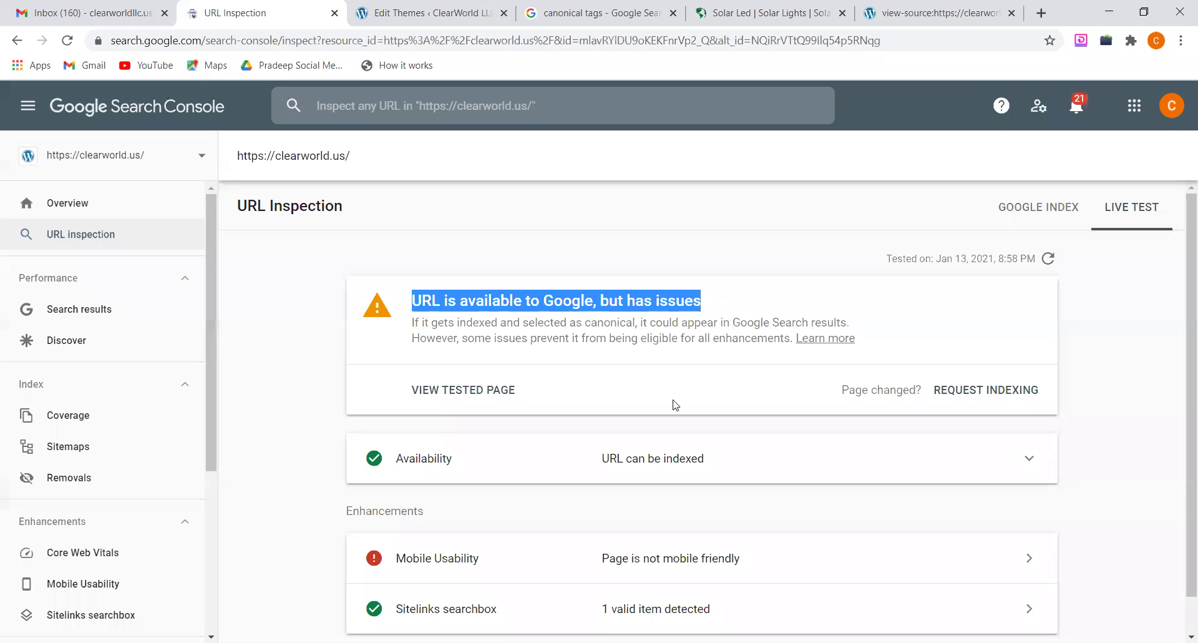
scroll(665, 452, down, 1)
scroll(666, 452, up, 1)
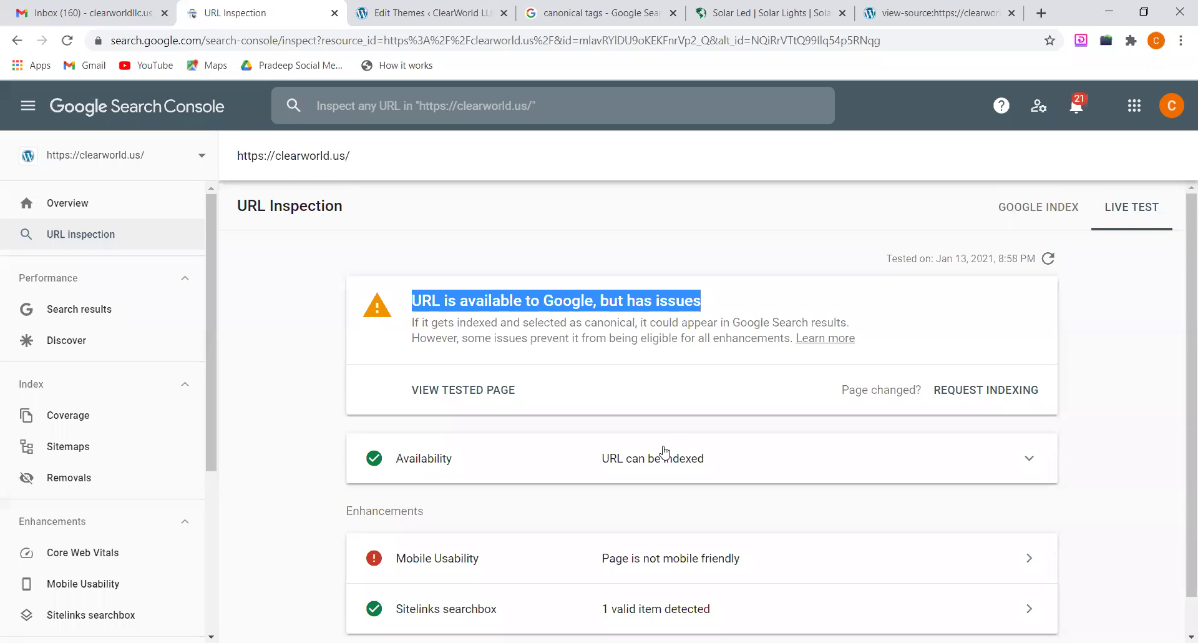
click(518, 315)
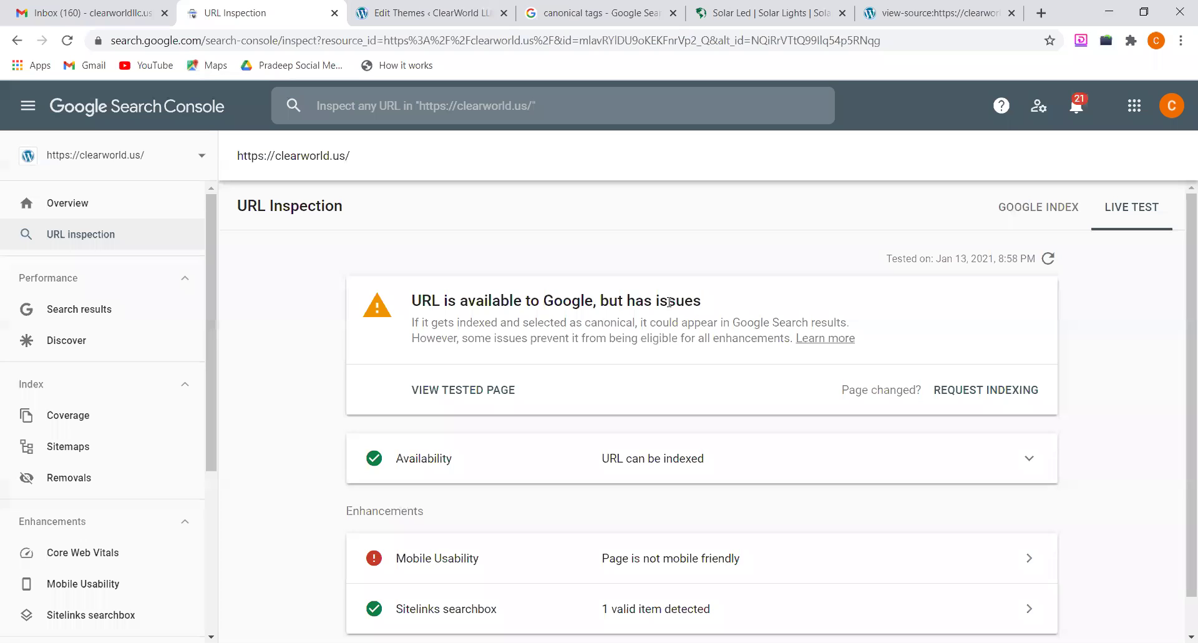
Open the Mobile Usability details of the live test and review the listed issues
scroll(522, 516, down, 1)
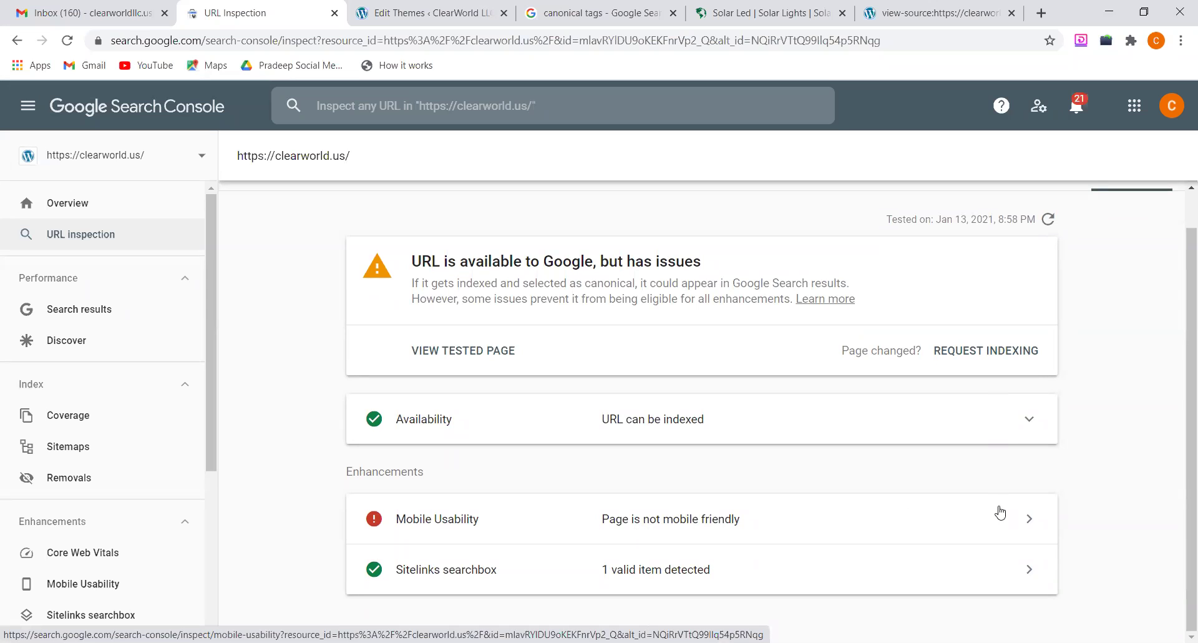
click(1031, 521)
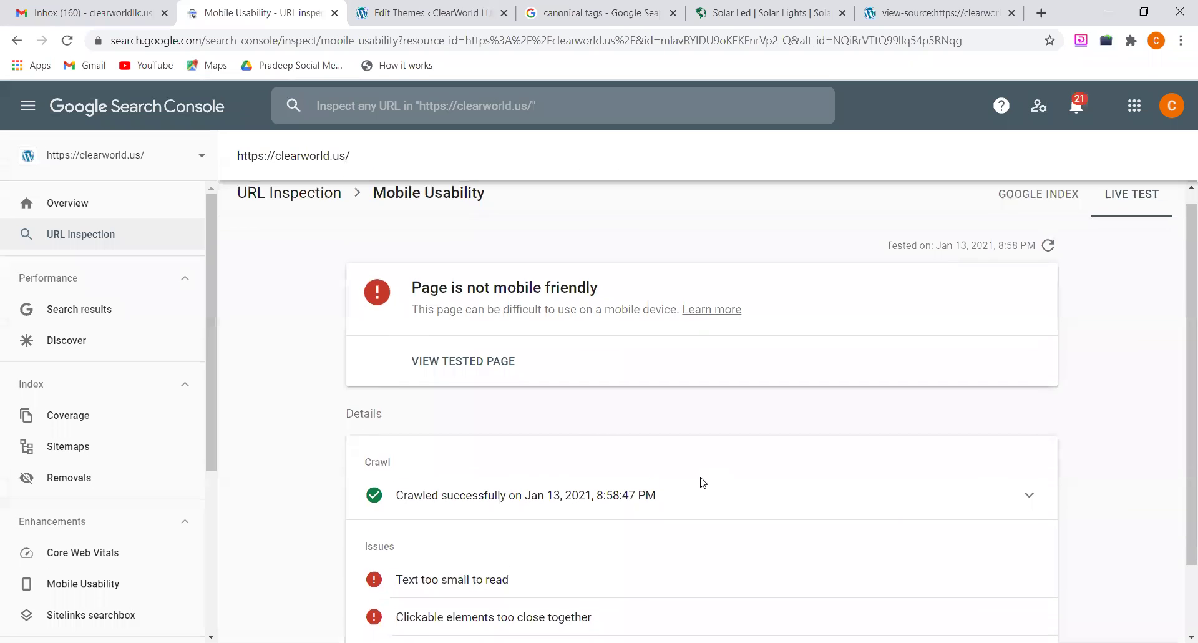
scroll(703, 482, down, 2)
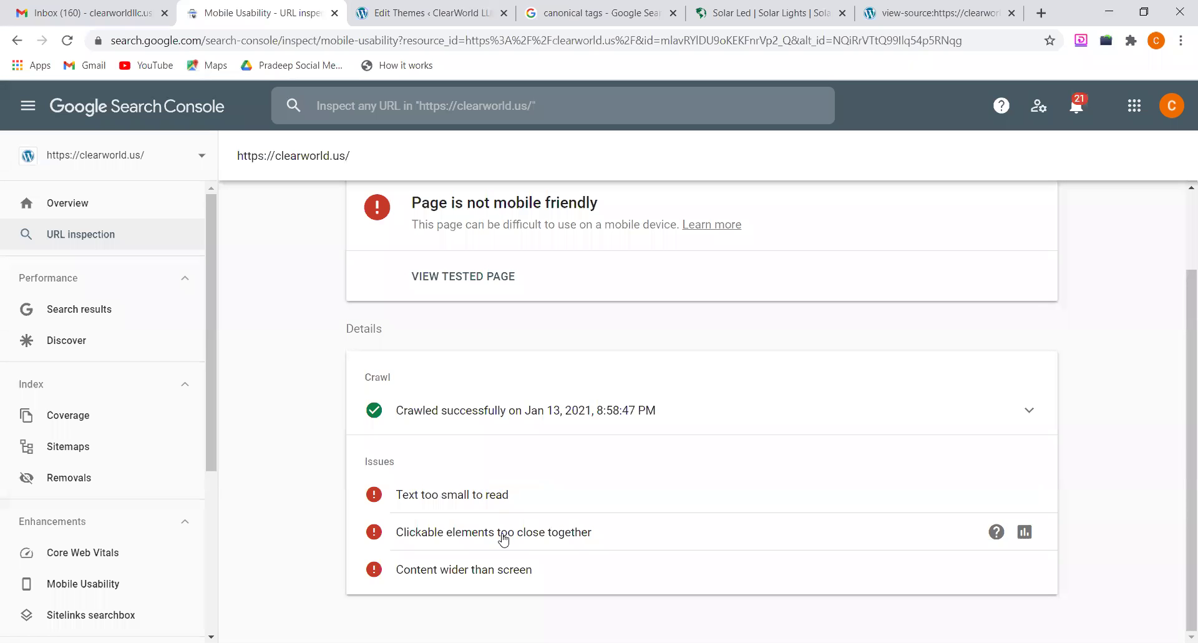
Compare the listed mobile issues with the ClearWorld homepage, go to its custom RetroFlex pole section and dismiss the newsletter sign-up popup
click(738, 17)
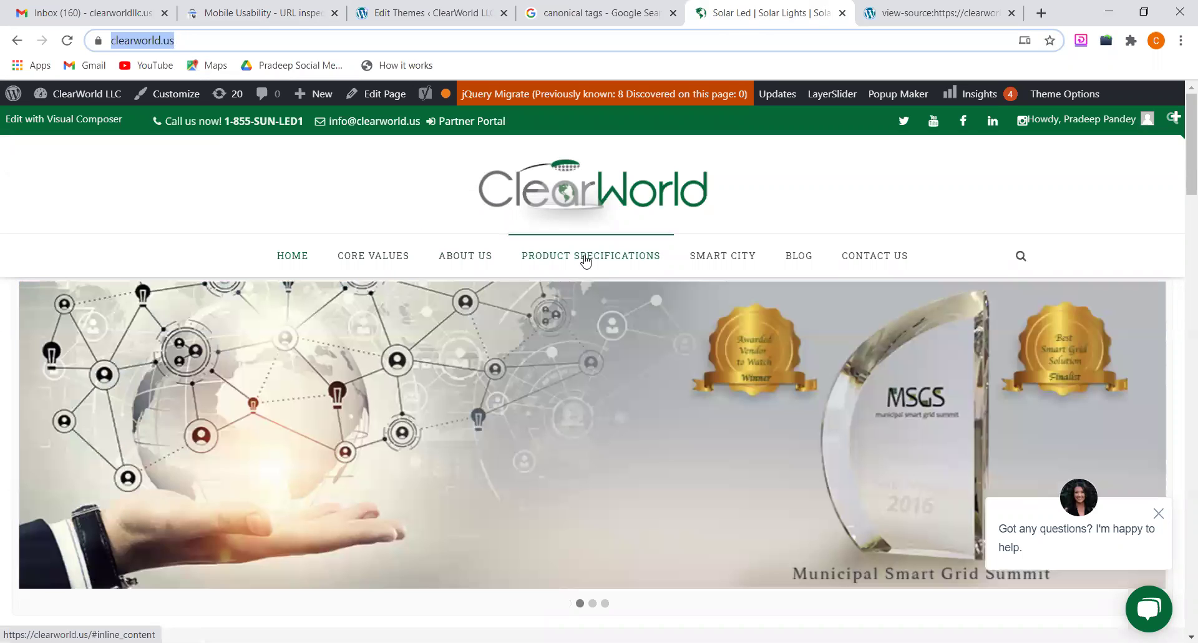
click(287, 5)
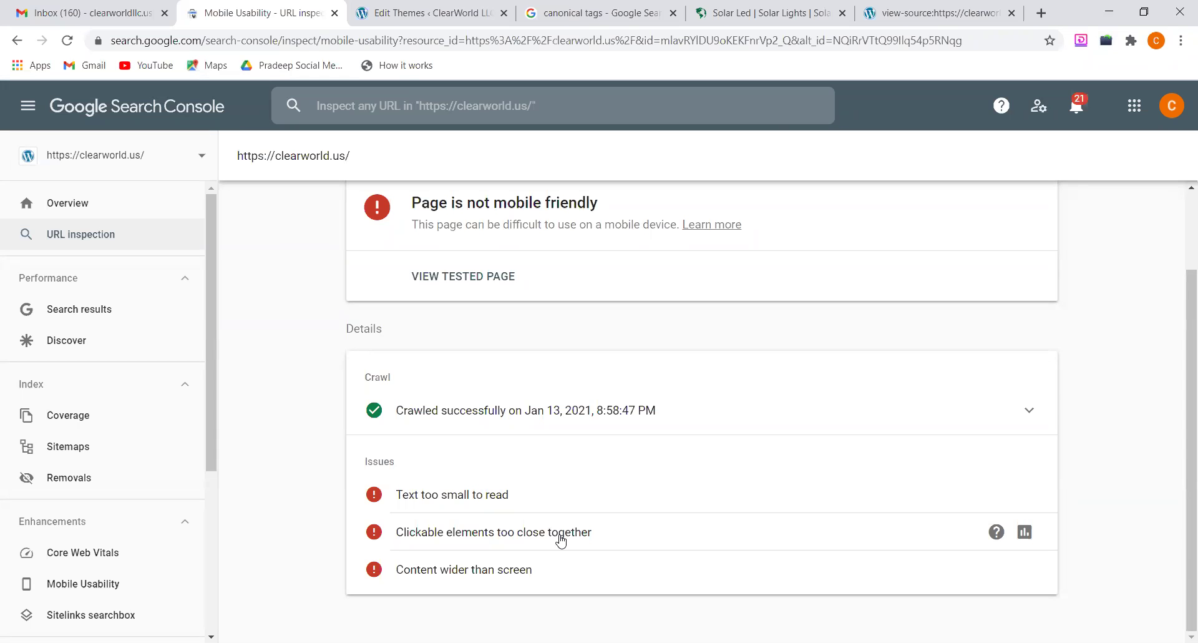
click(768, 13)
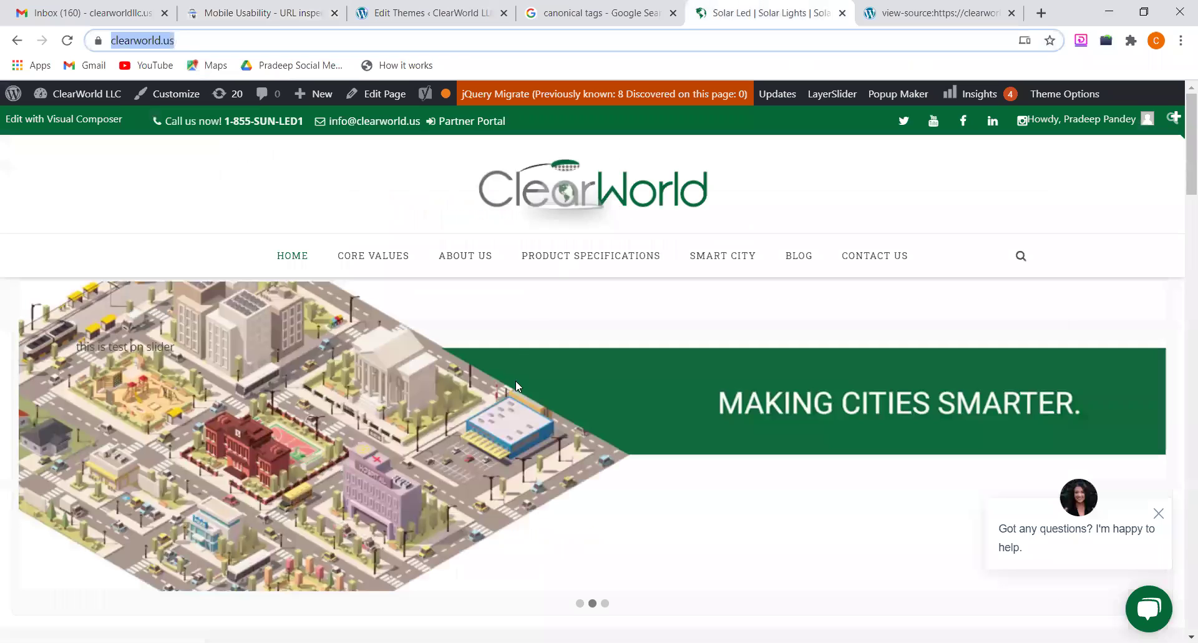
scroll(516, 385, down, 3)
scroll(516, 385, down, 10)
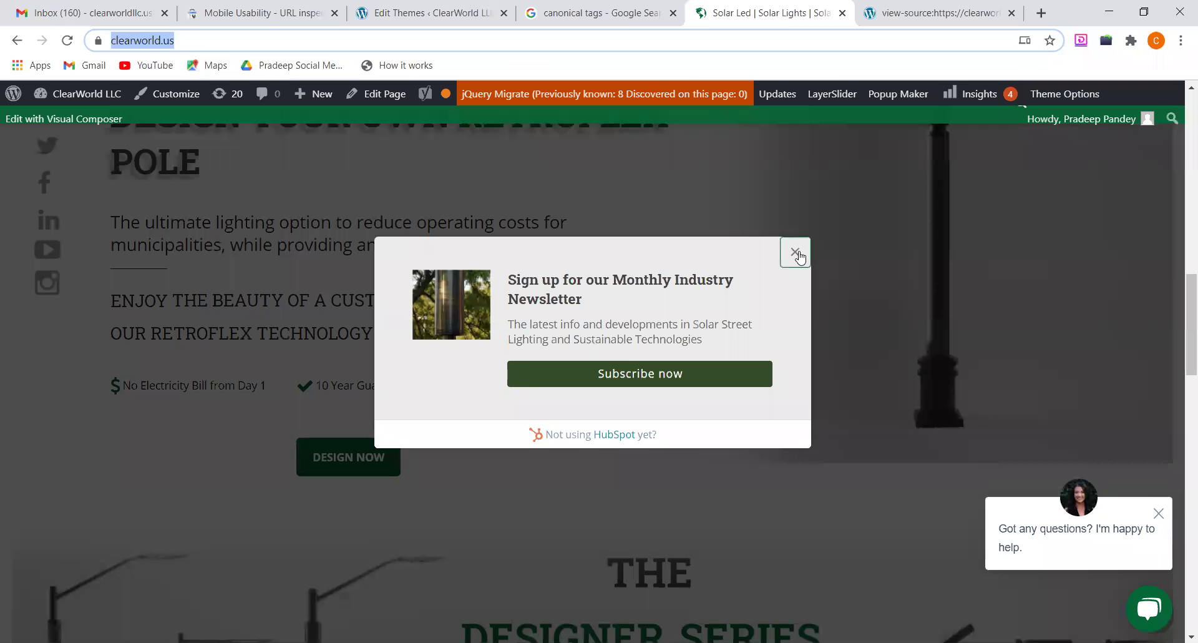
click(795, 250)
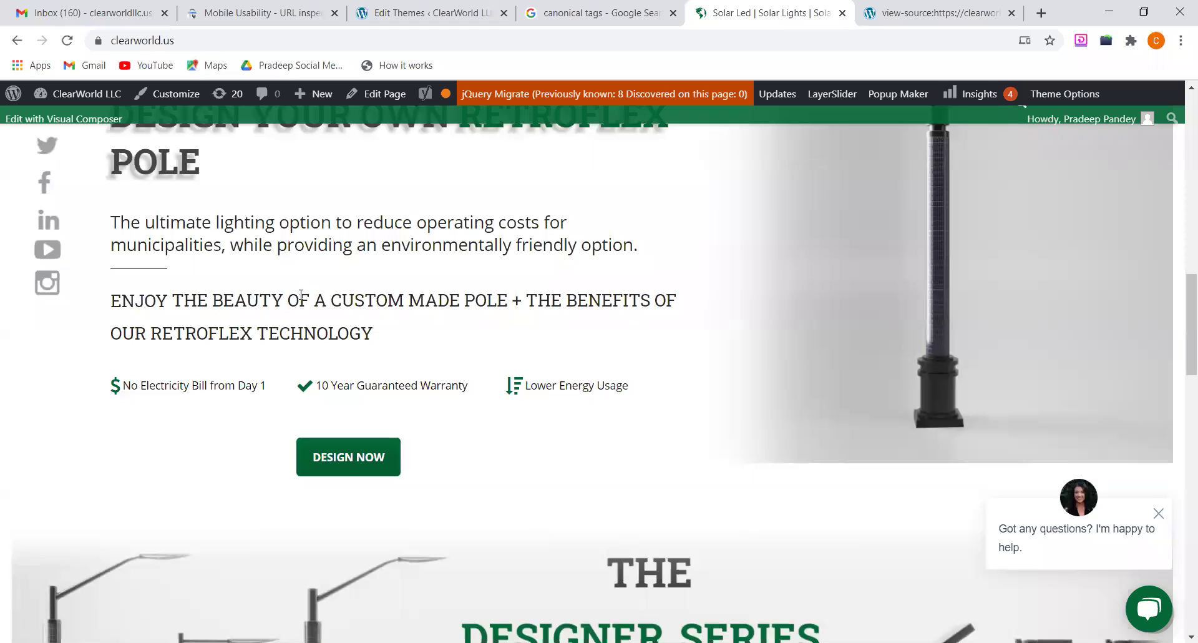
Highlight "CUSTOM" and "THE BENEFITS" in the custom made pole tagline to illustrate text size and spacing, and clear the selection
drag(300, 298, 459, 305)
click(493, 303)
drag(332, 298, 400, 303)
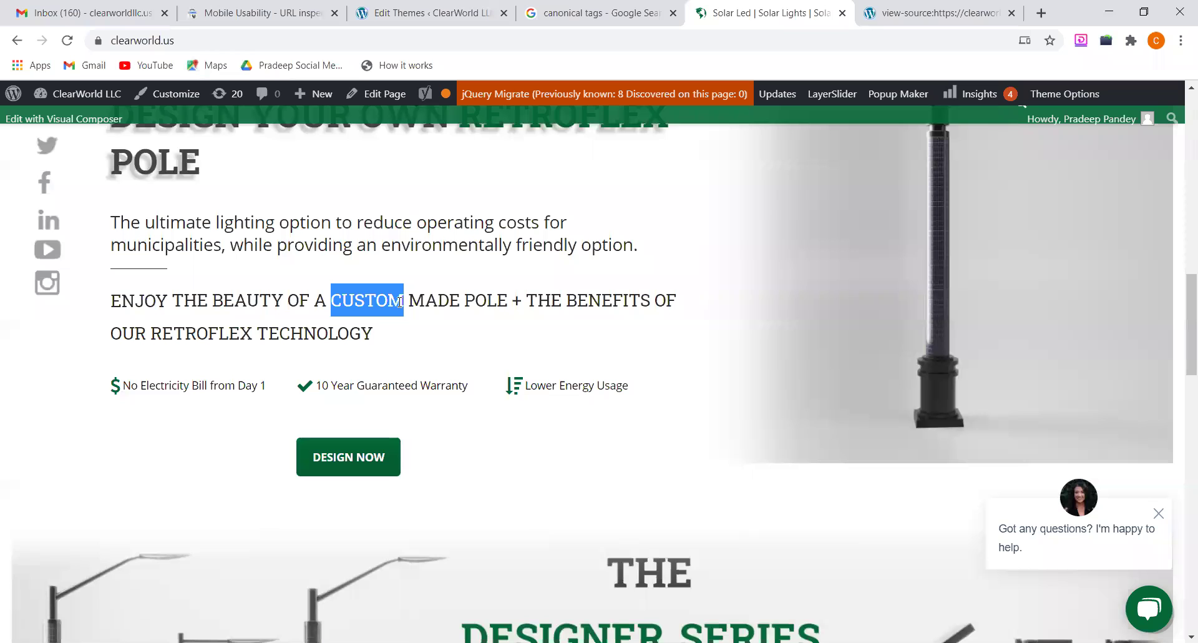
click(435, 303)
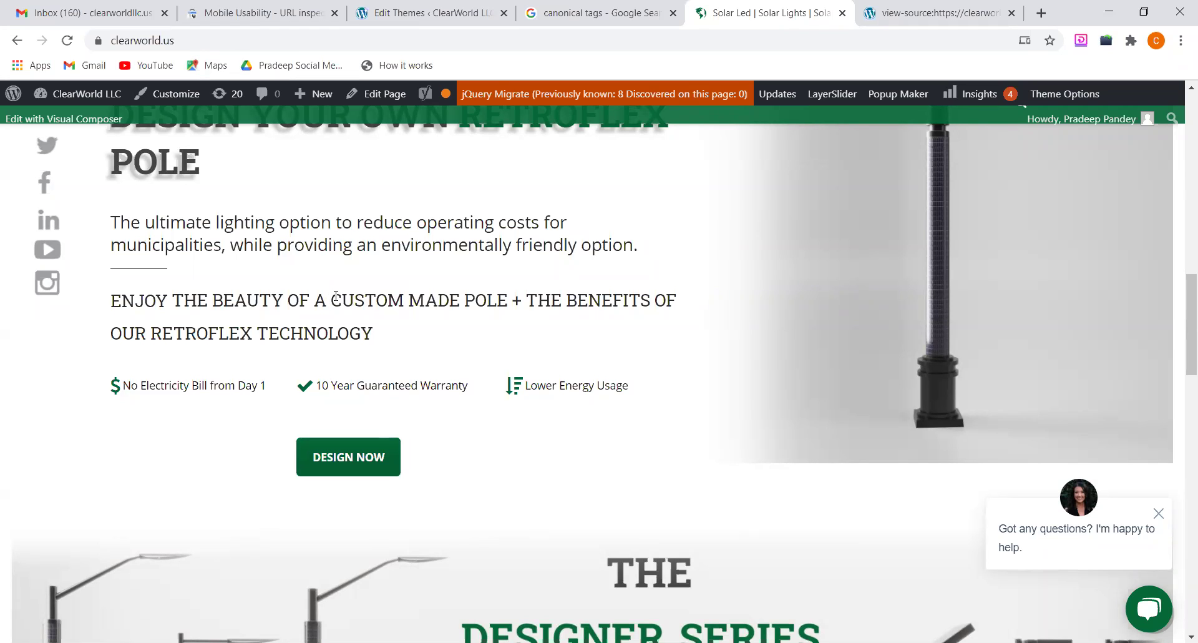
drag(331, 299, 403, 301)
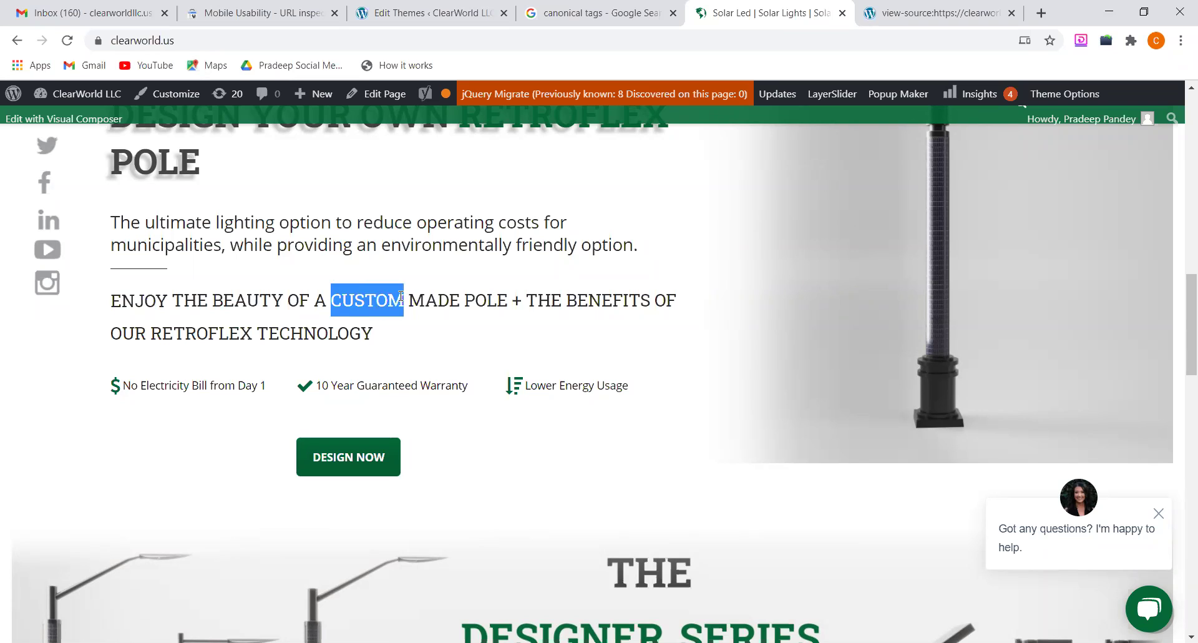
drag(525, 303, 651, 300)
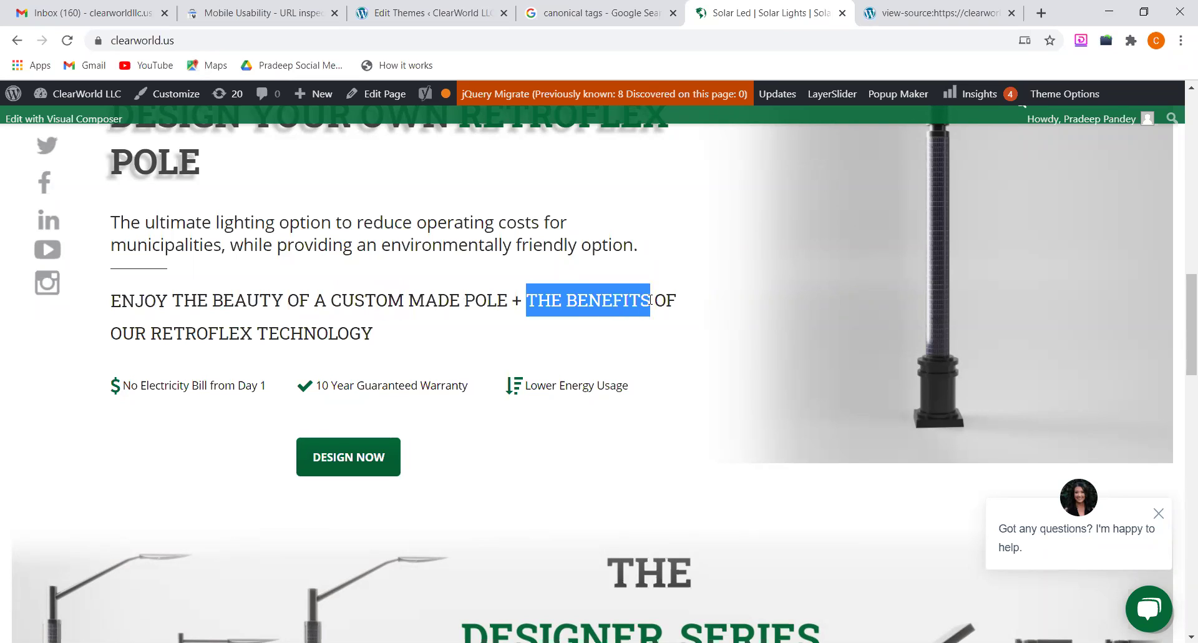
click(471, 292)
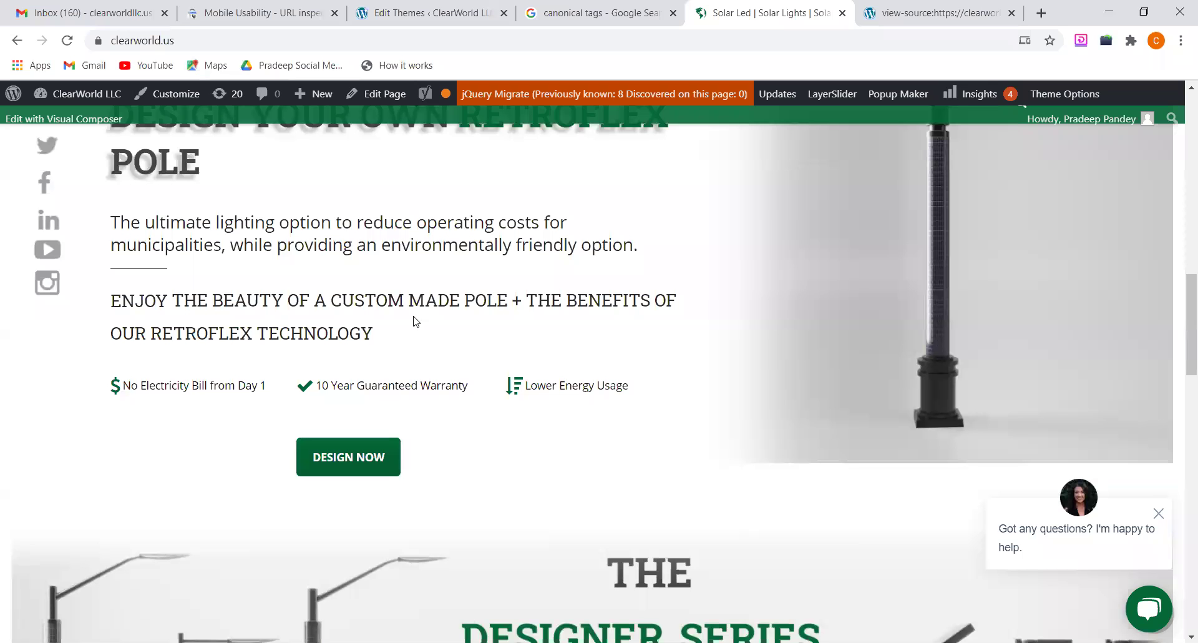
click(278, 13)
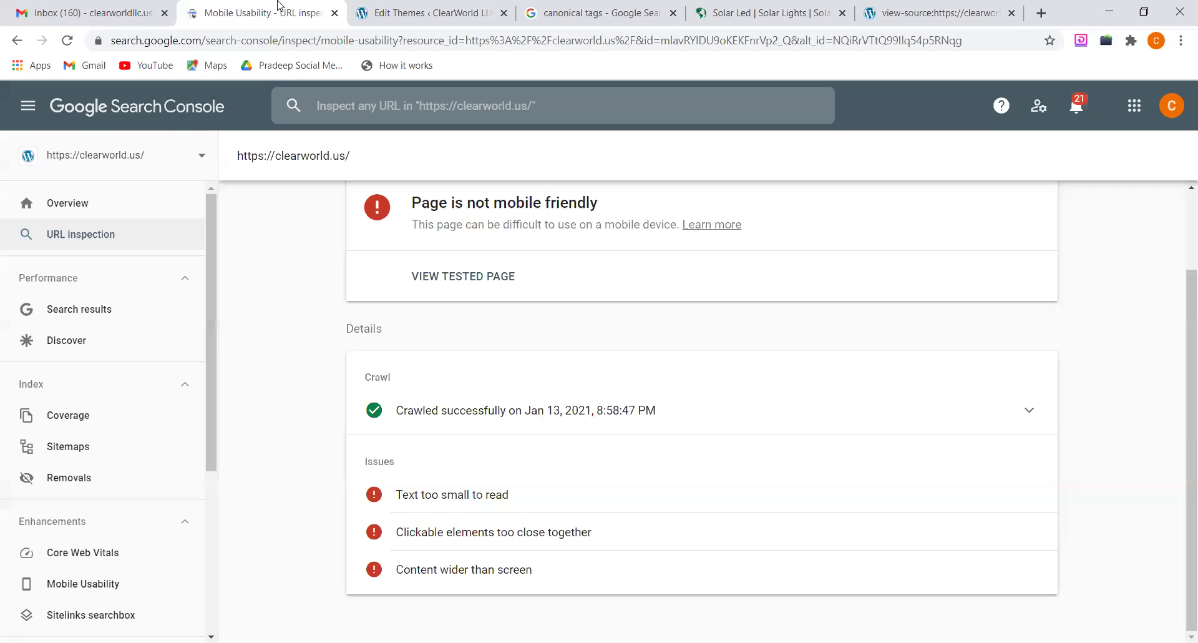
scroll(657, 455, up, 2)
scroll(656, 455, down, 2)
scroll(656, 455, up, 2)
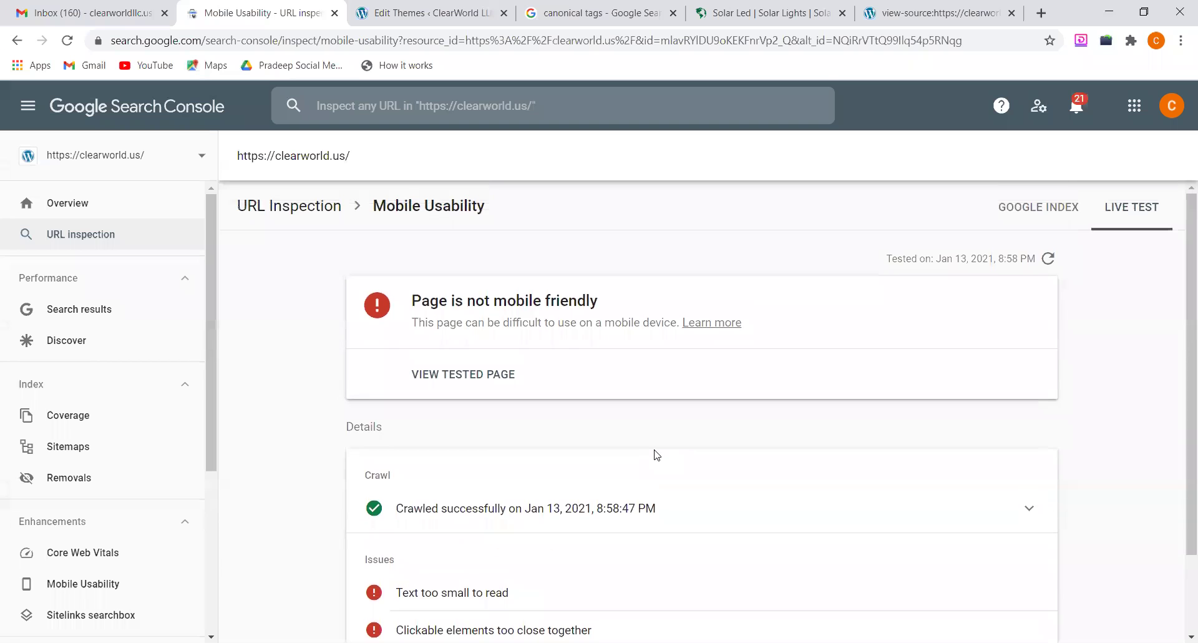
scroll(657, 455, down, 2)
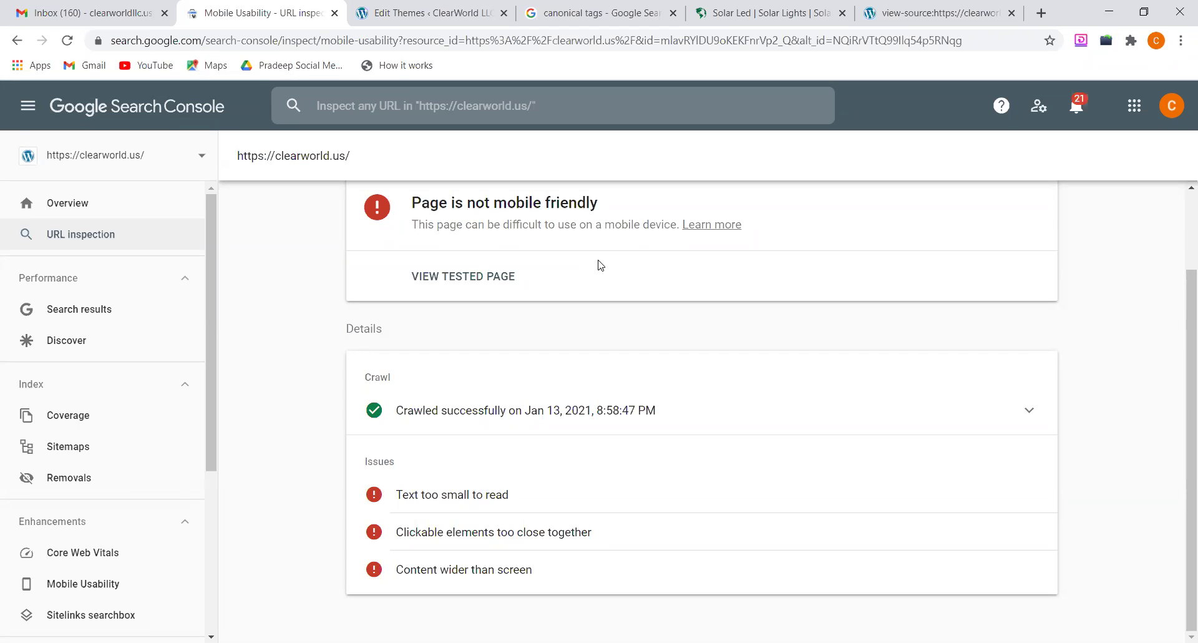
scroll(600, 265, up, 2)
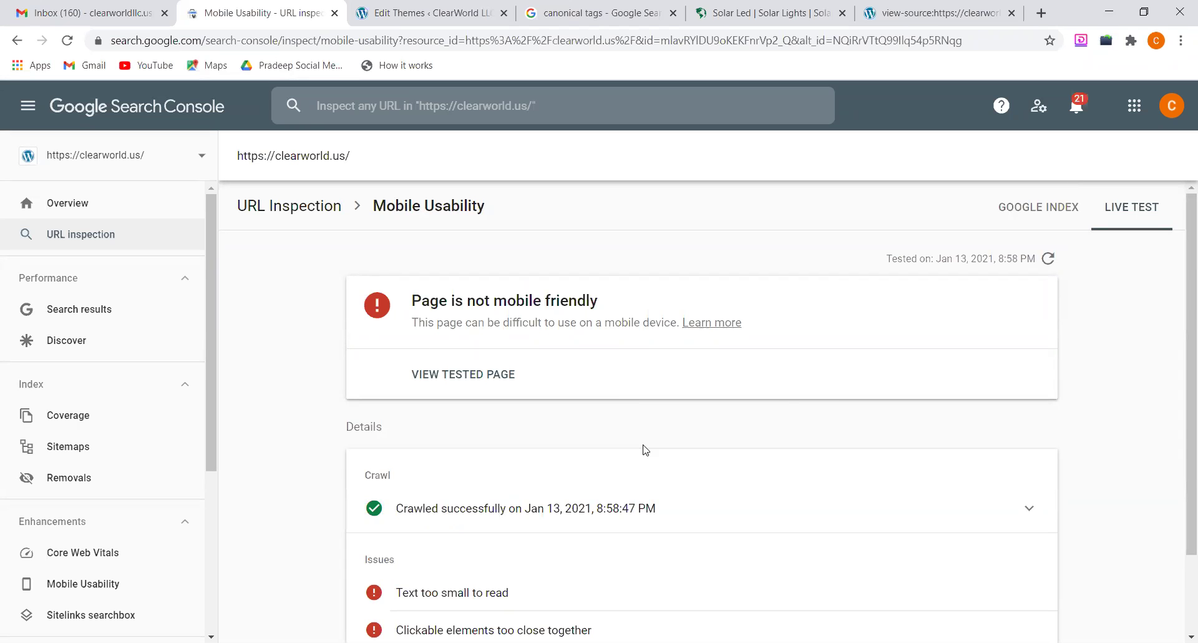
scroll(645, 450, down, 2)
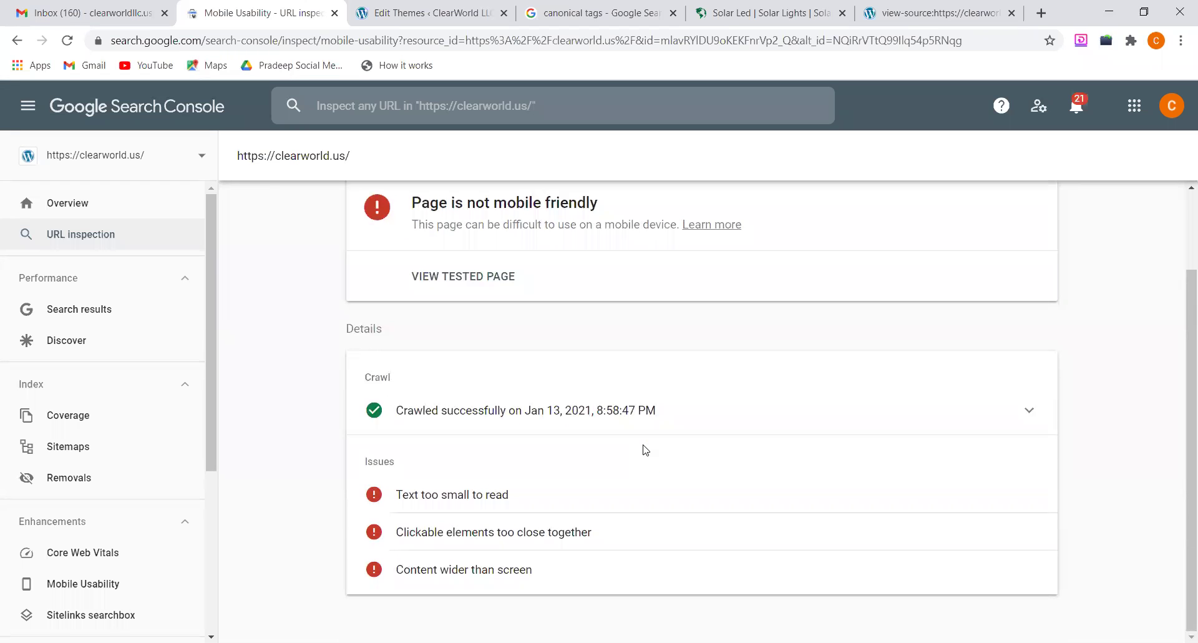
scroll(645, 450, up, 3)
Switch to the ClearWorld homepage and inspect its header area in the developer tools with the mobile device preview
click(735, 12)
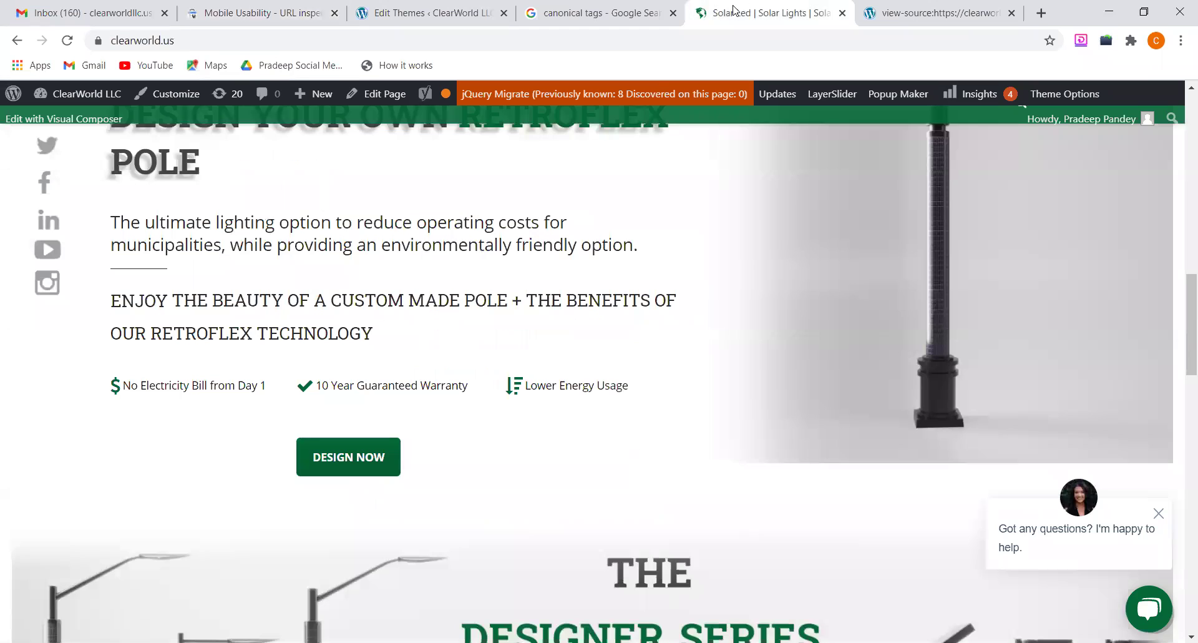
scroll(427, 309, up, 10)
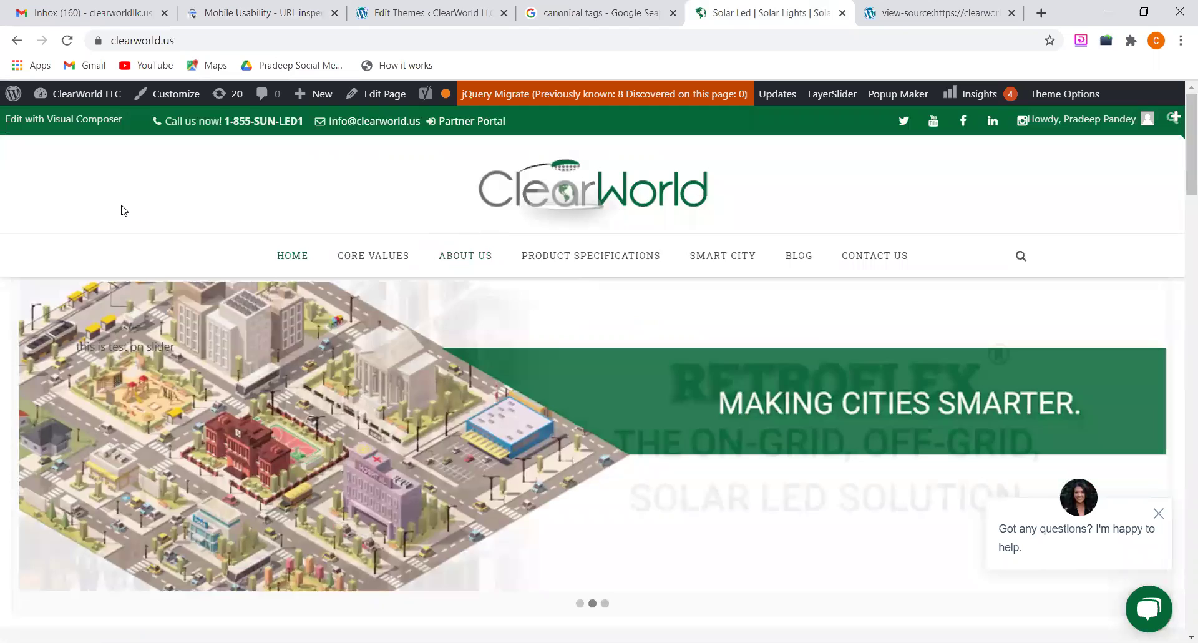
right_click(123, 208)
click(195, 411)
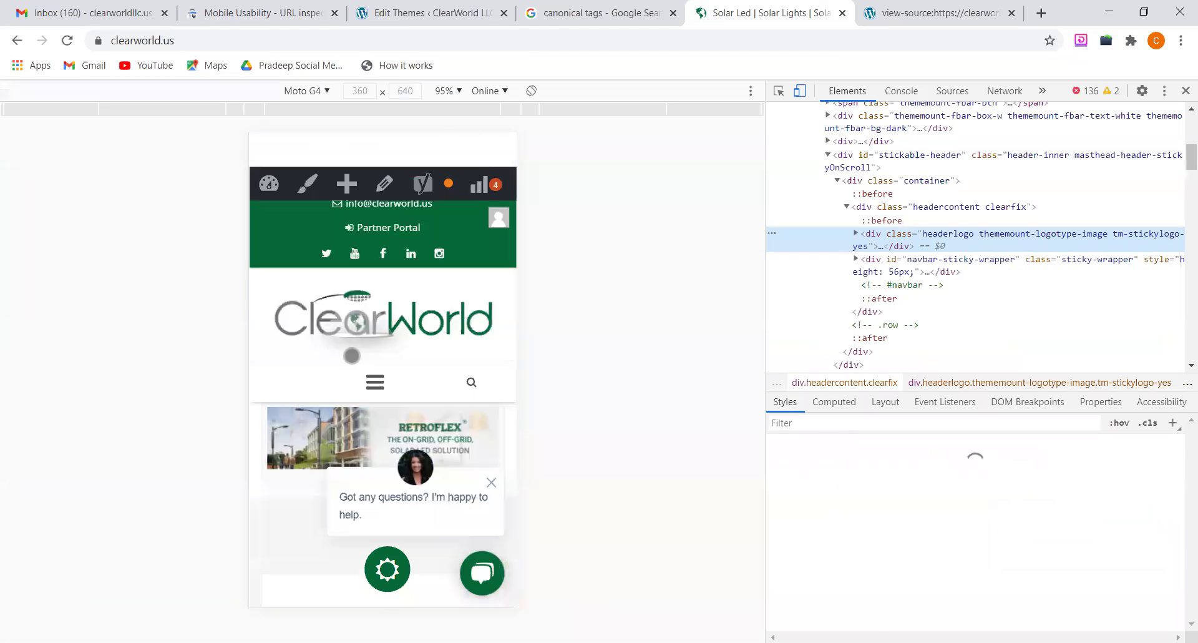
Examine the homepage's mobile layout from the header through the Designer Series and trees-saved sections and return to the header
scroll(395, 390, down, 5)
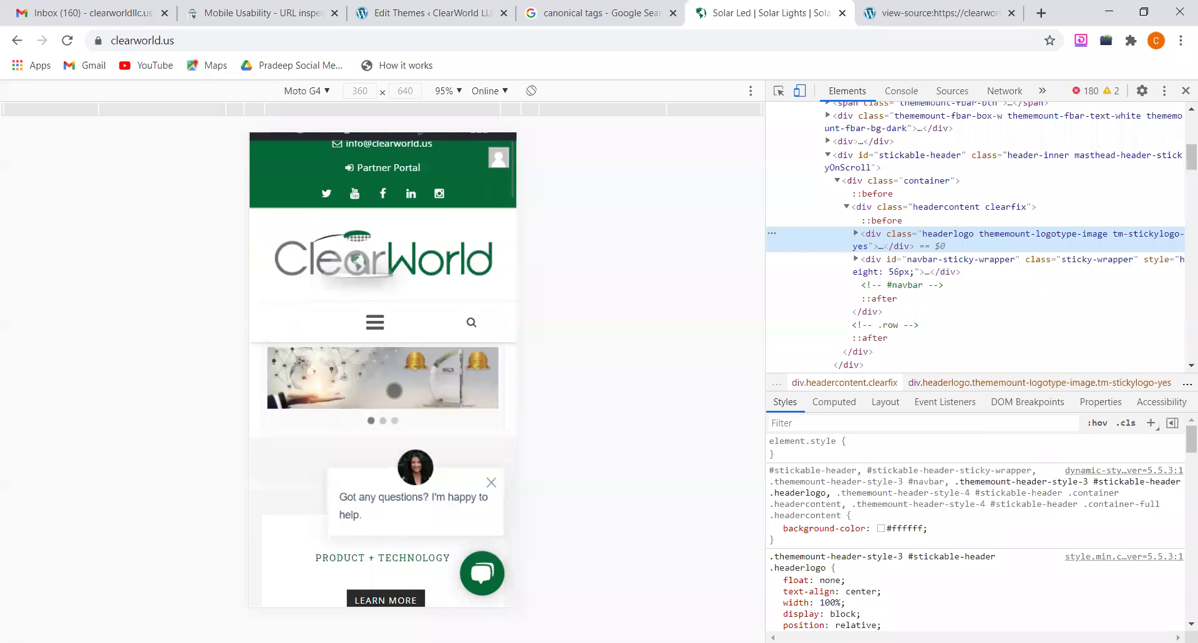
scroll(395, 390, up, 5)
scroll(394, 390, up, 1)
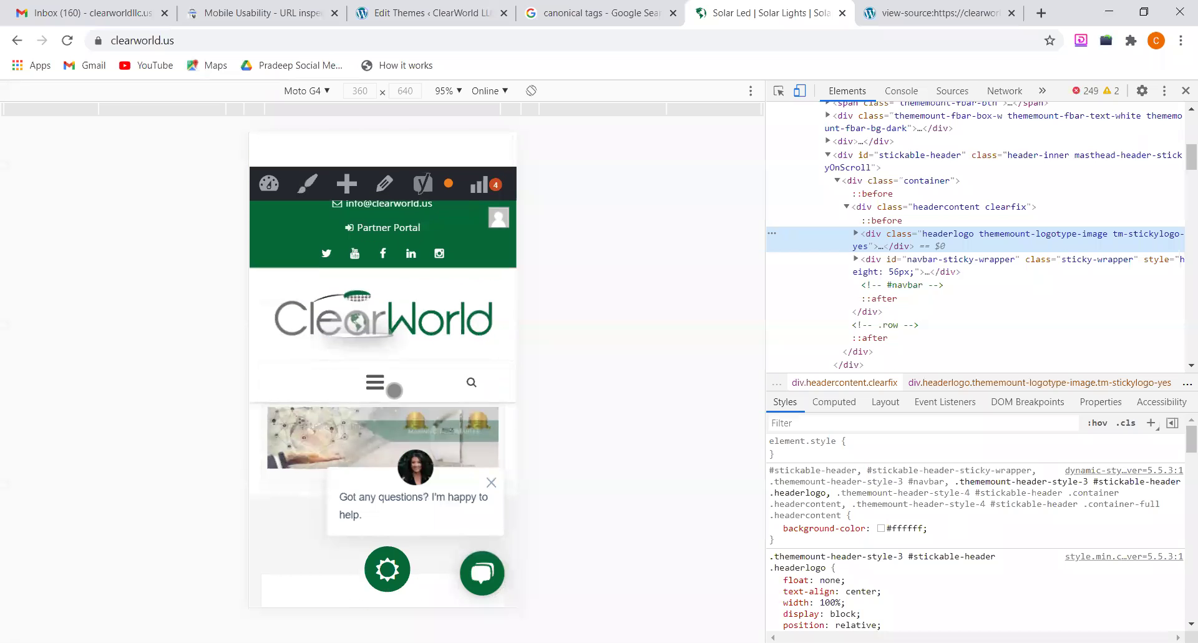
scroll(395, 390, down, 20)
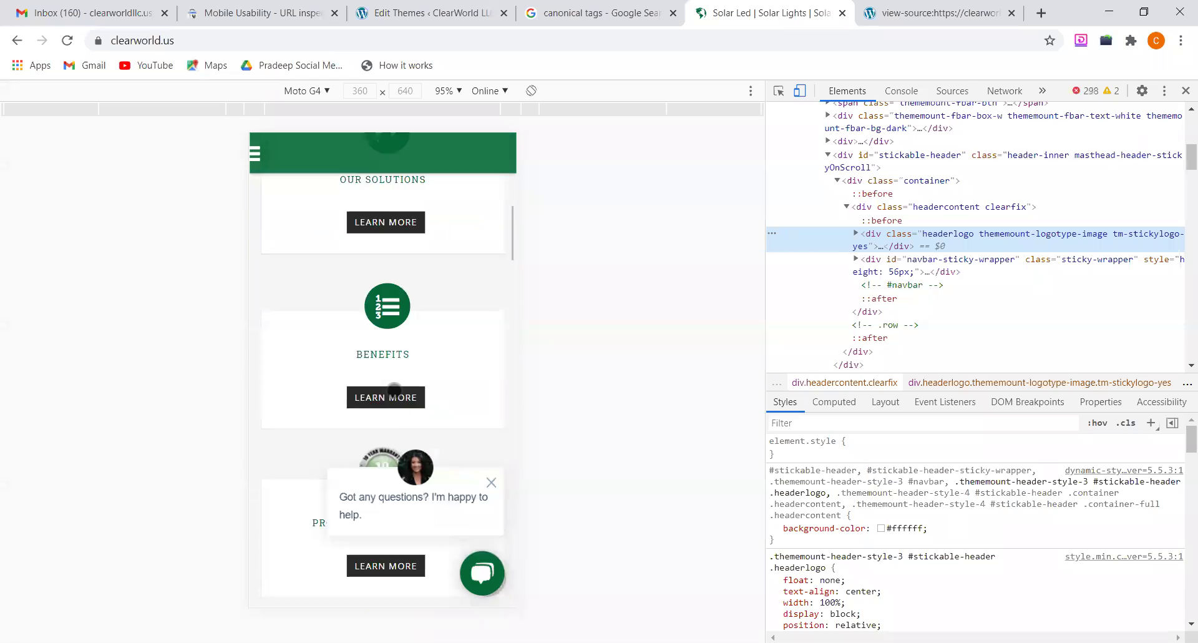
scroll(395, 391, up, 5)
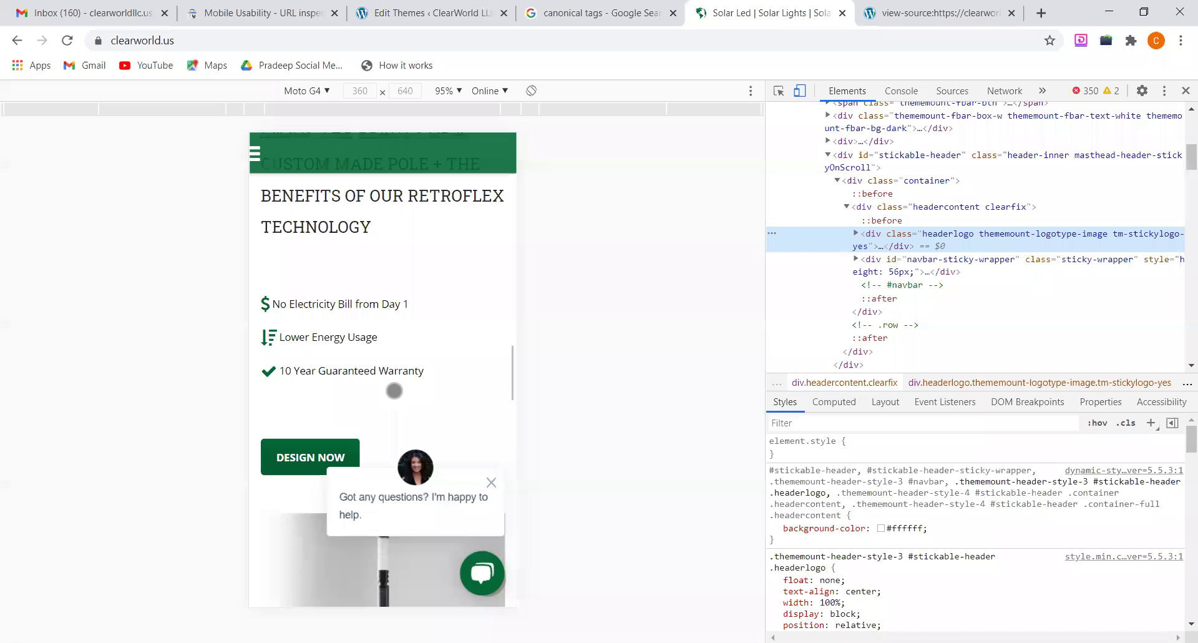
scroll(394, 390, down, 8)
scroll(394, 390, up, 4)
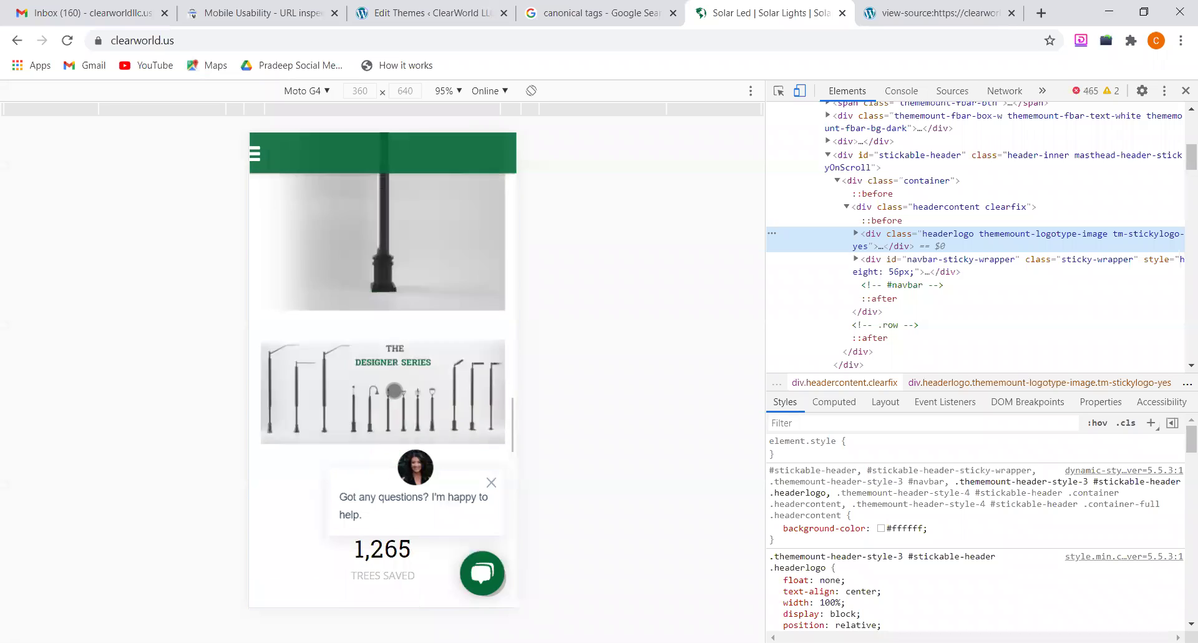
scroll(395, 390, up, 15)
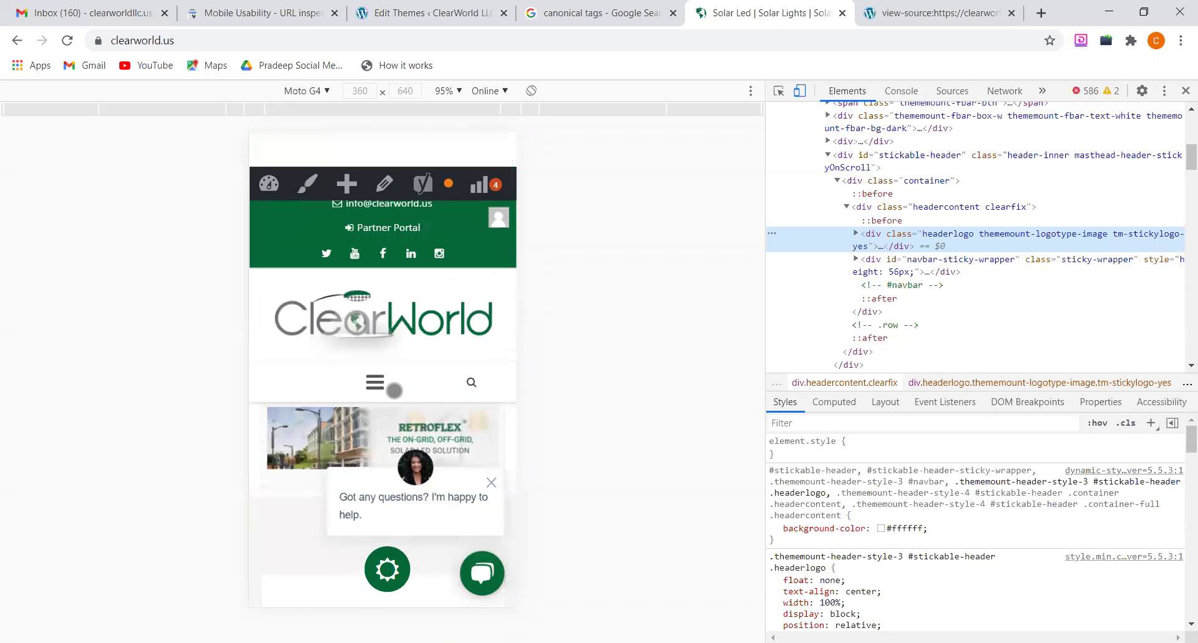
Check the mobile rendering of the Product + Technology boxes, social icons, pole design text and pole images against the usability issues
scroll(399, 355, down, 4)
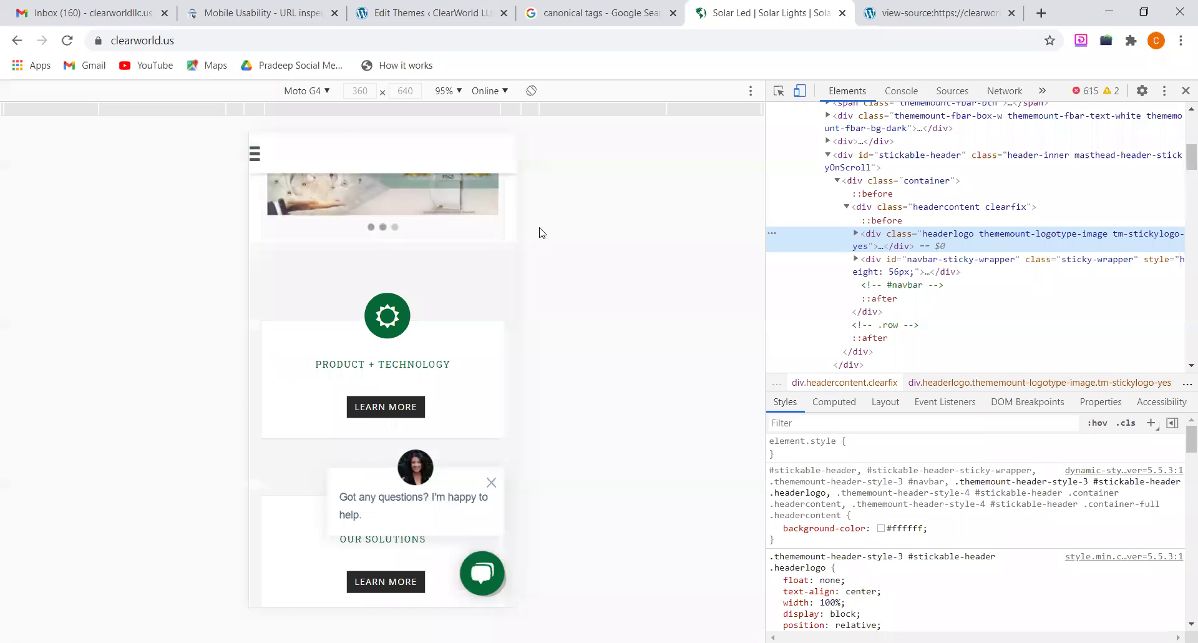
scroll(403, 305, down, 9)
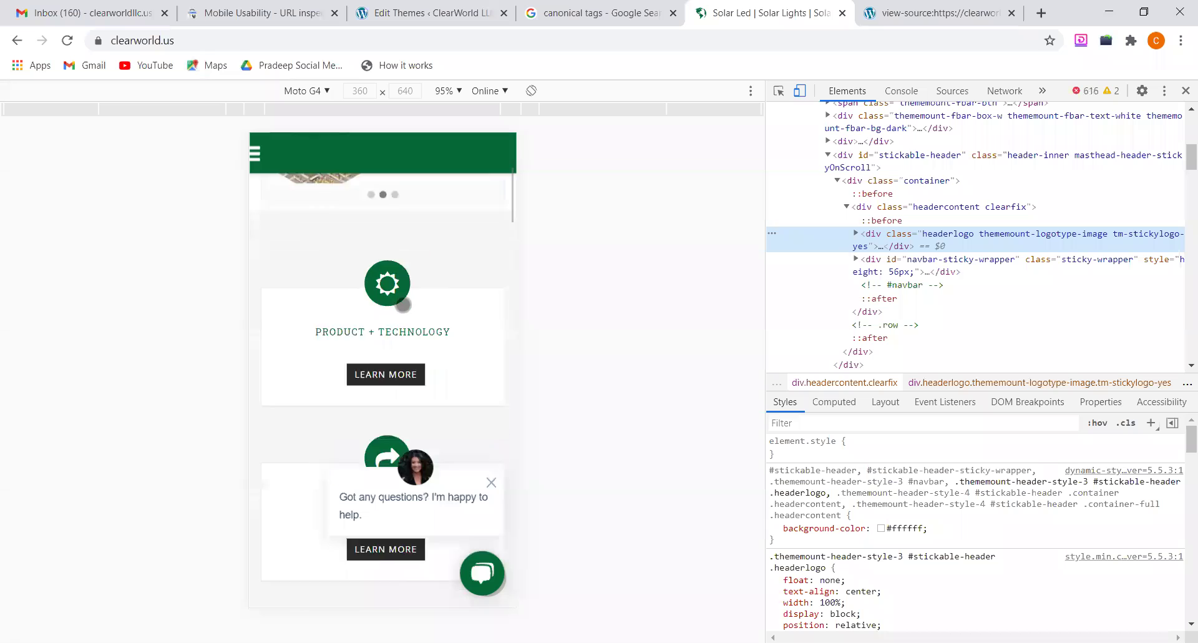
scroll(403, 304, down, 10)
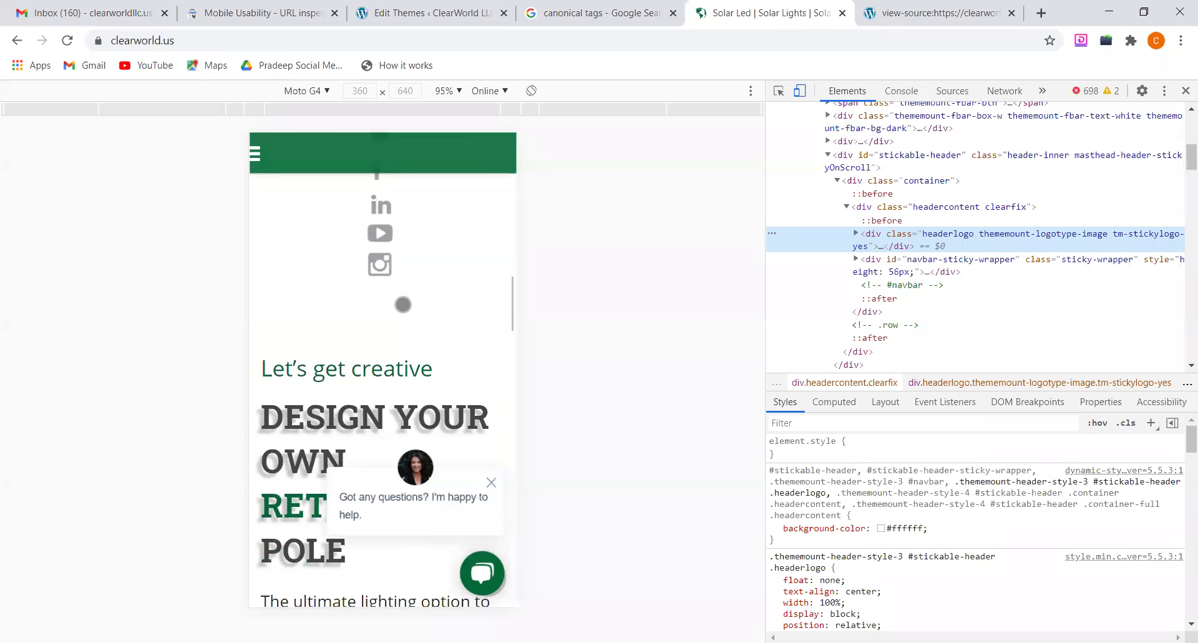
scroll(404, 305, down, 2)
scroll(403, 305, up, 4)
scroll(403, 305, down, 3)
scroll(403, 305, down, 5)
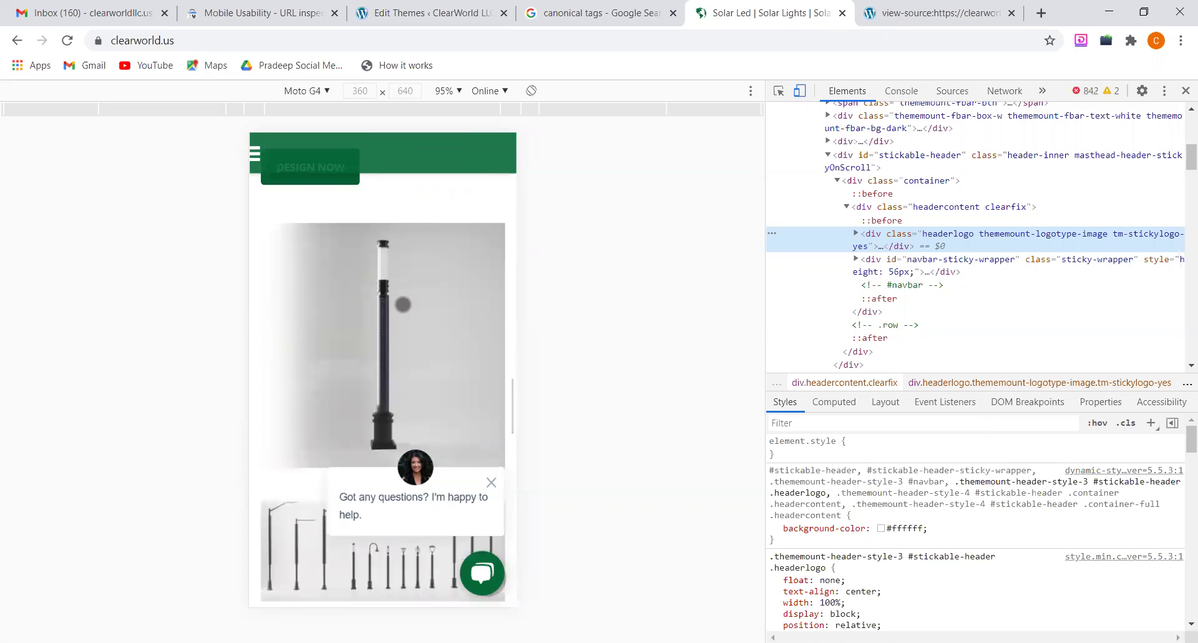
scroll(410, 287, up, 5)
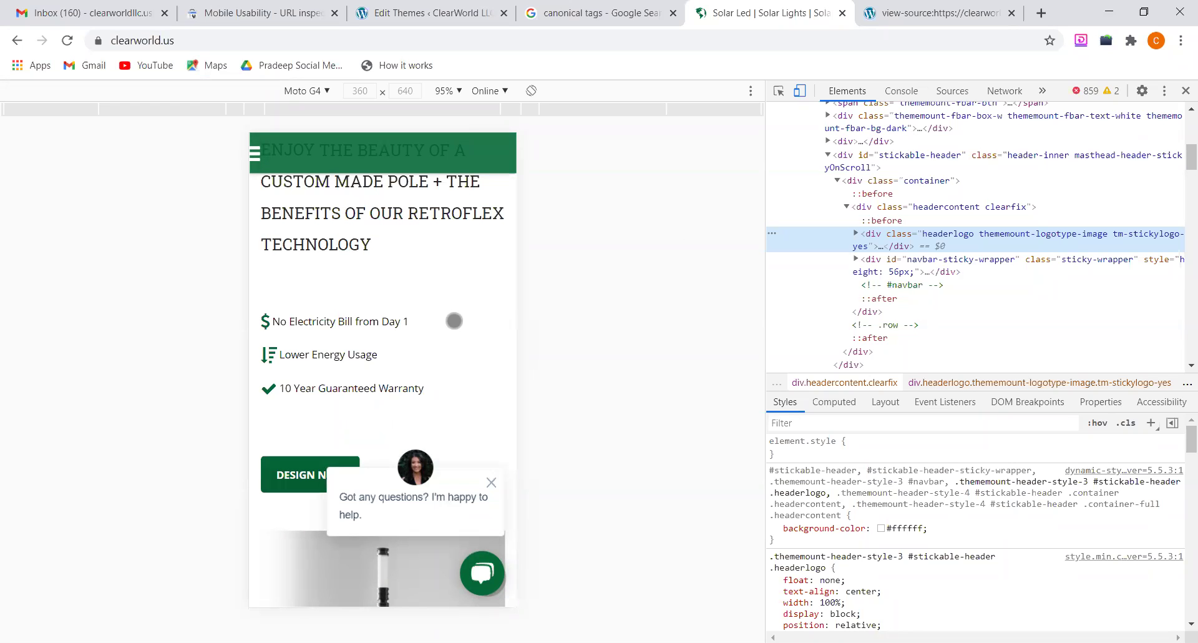
scroll(420, 301, down, 5)
scroll(421, 301, up, 10)
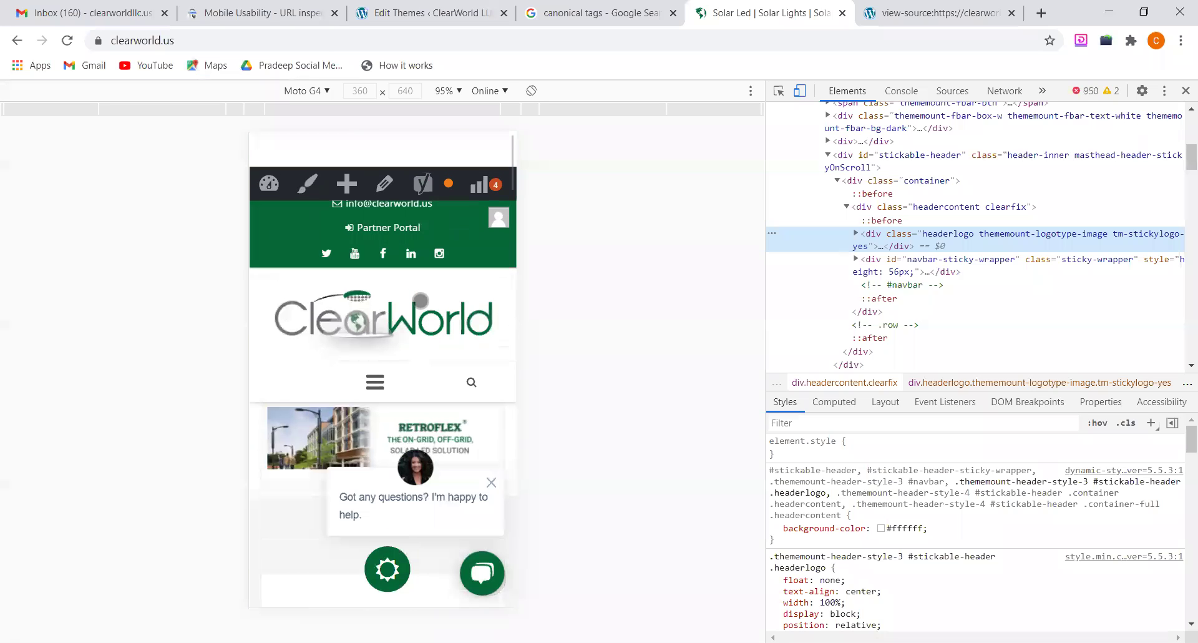
scroll(421, 300, down, 5)
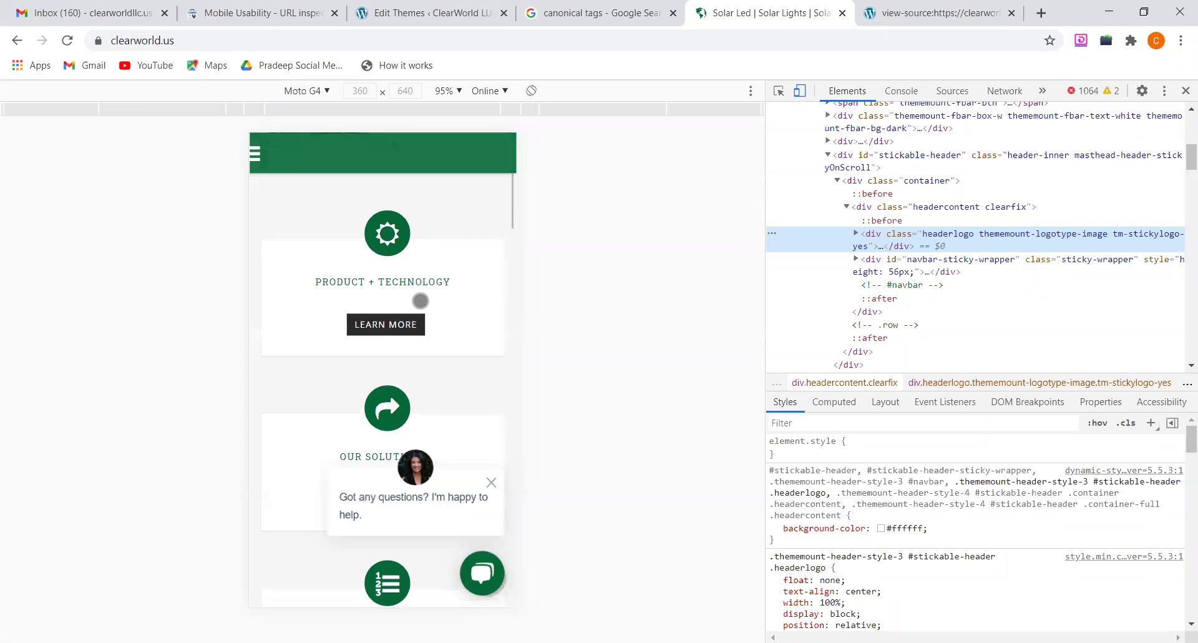
scroll(421, 299, up, 5)
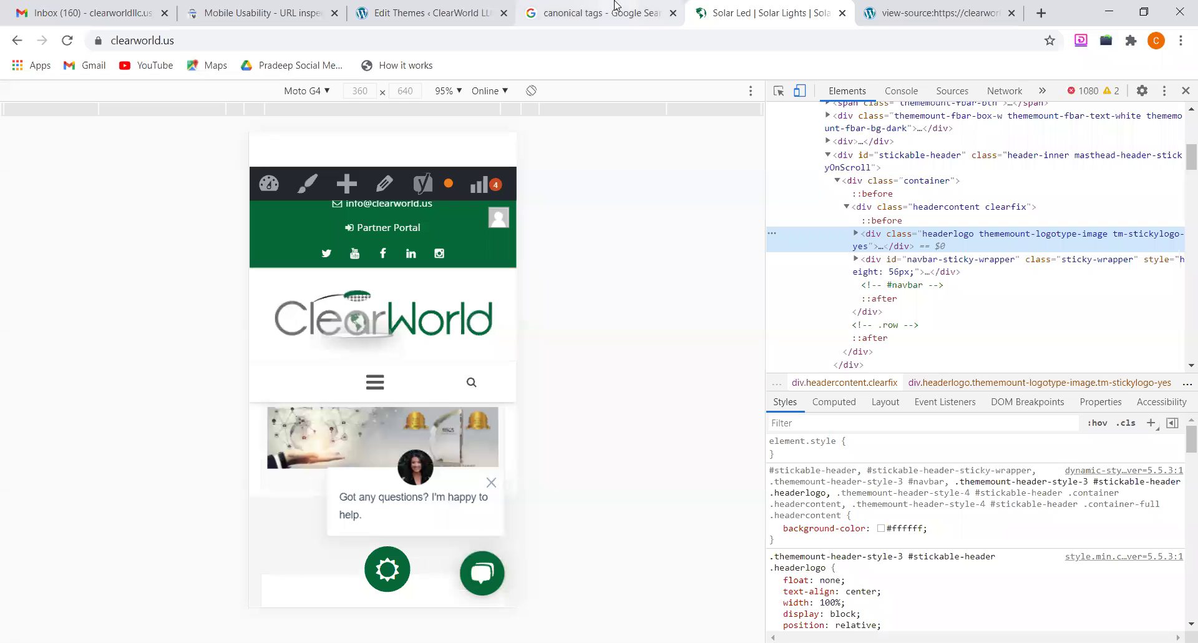
Look through the open canonical tags search, homepage and page source, and return to the Howes theme's index.php in the Theme Editor
click(526, 9)
click(427, 6)
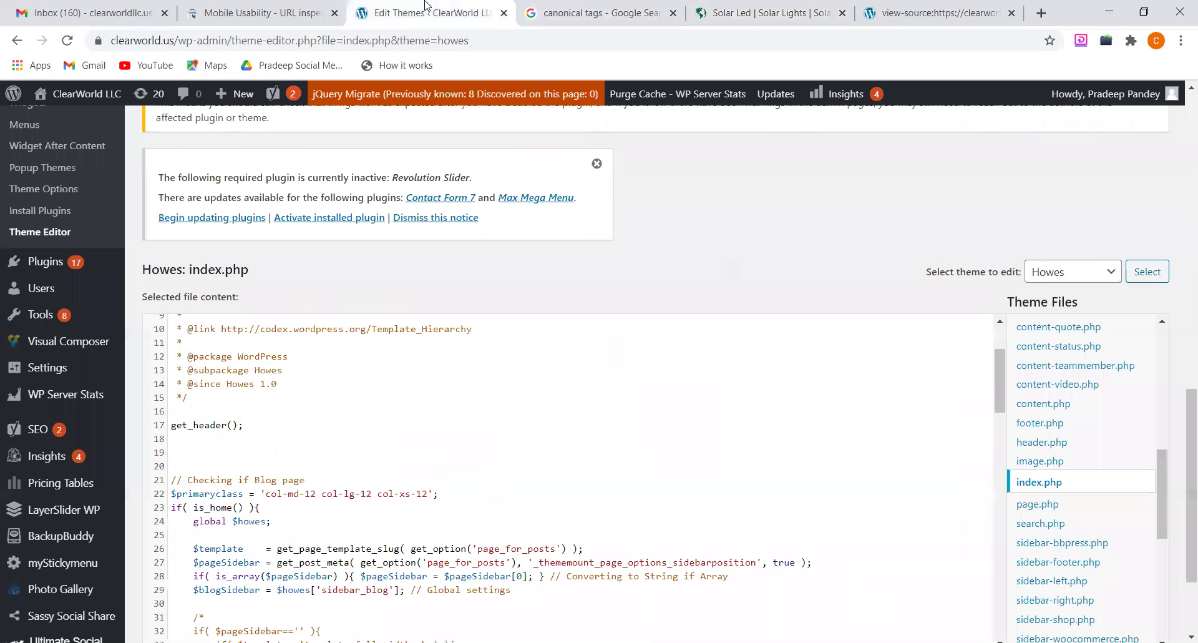
click(628, 7)
click(762, 6)
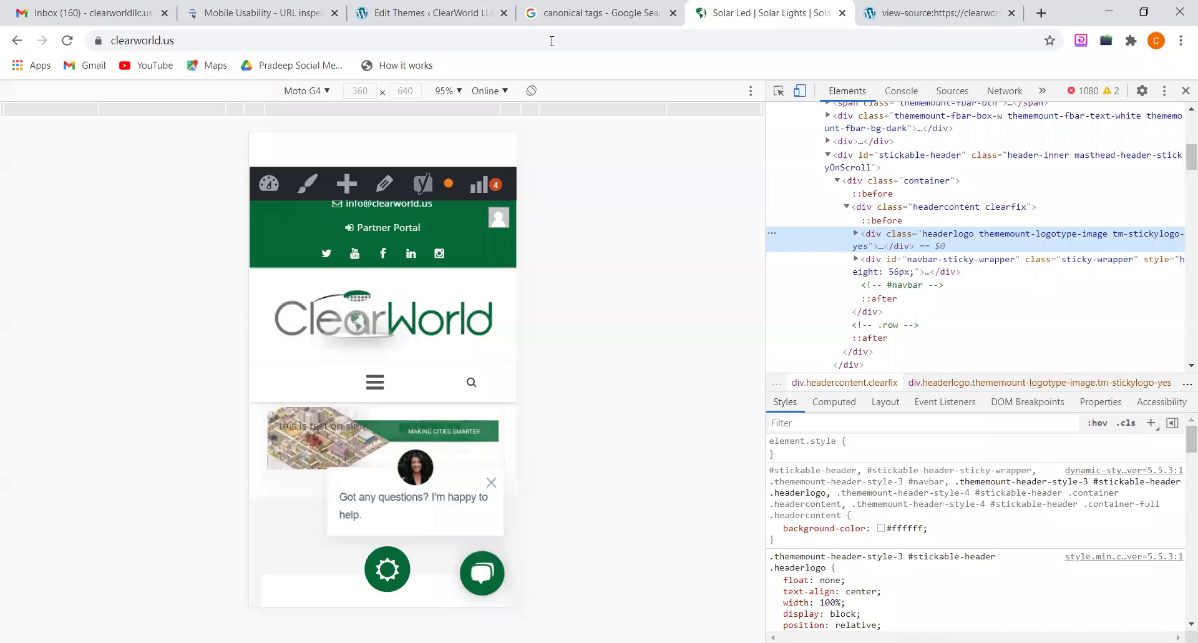
click(894, 8)
click(645, 7)
click(420, 7)
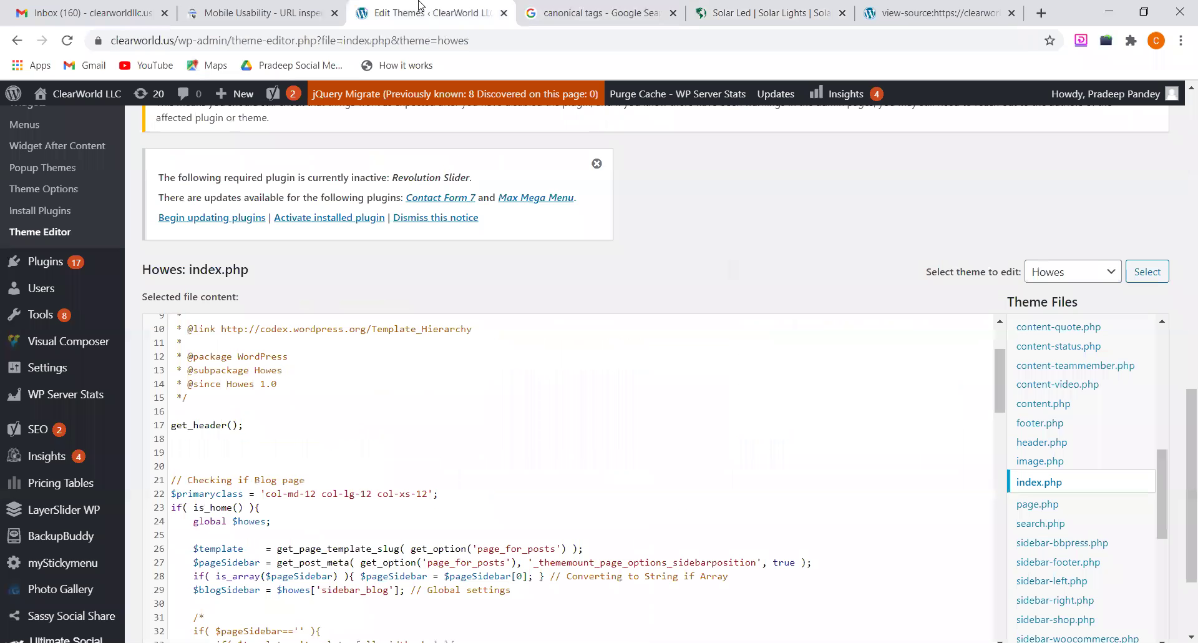
Switch to the Clearworls post on the ClearWorld Blogger site in the Incognito window and copy its full URL
click(282, 7)
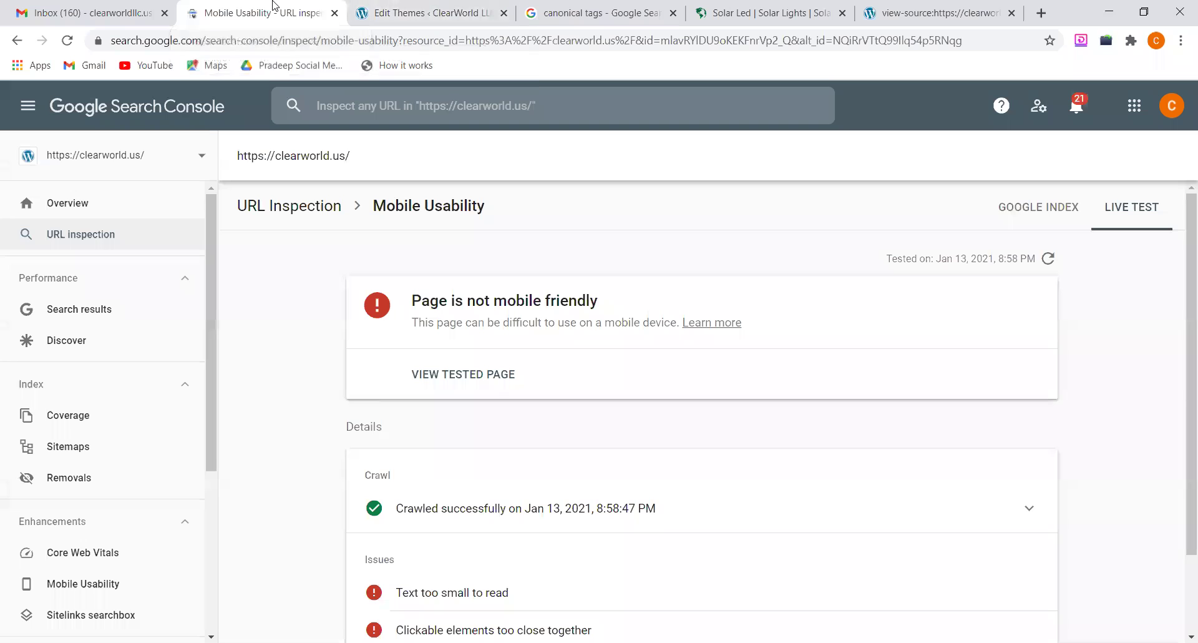
click(377, 7)
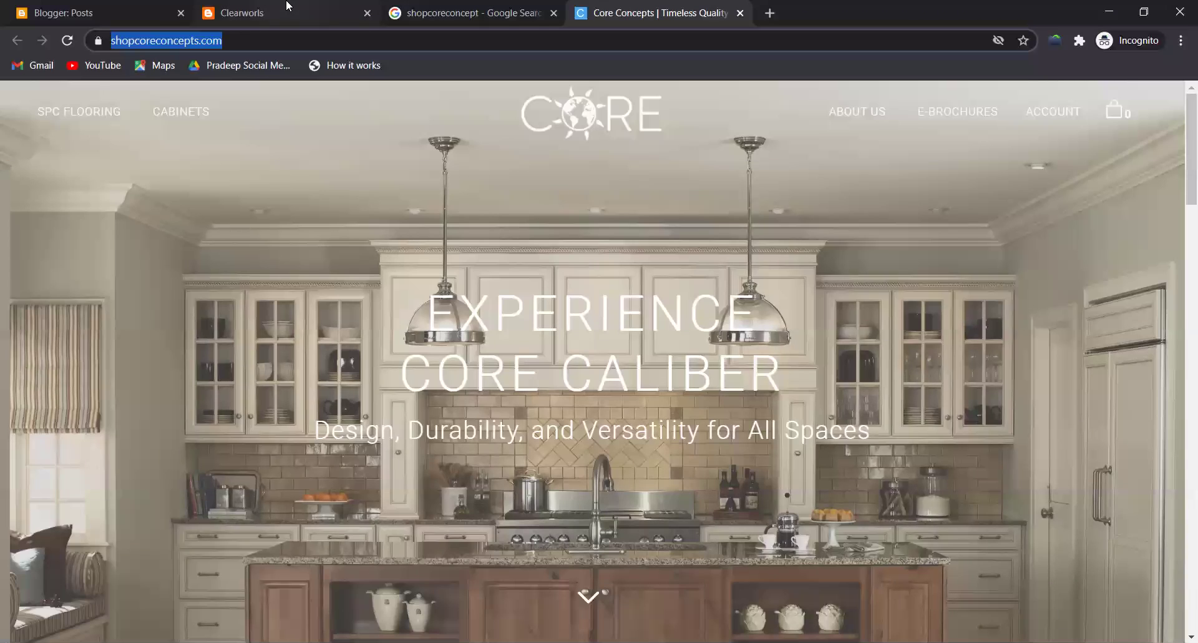
click(287, 7)
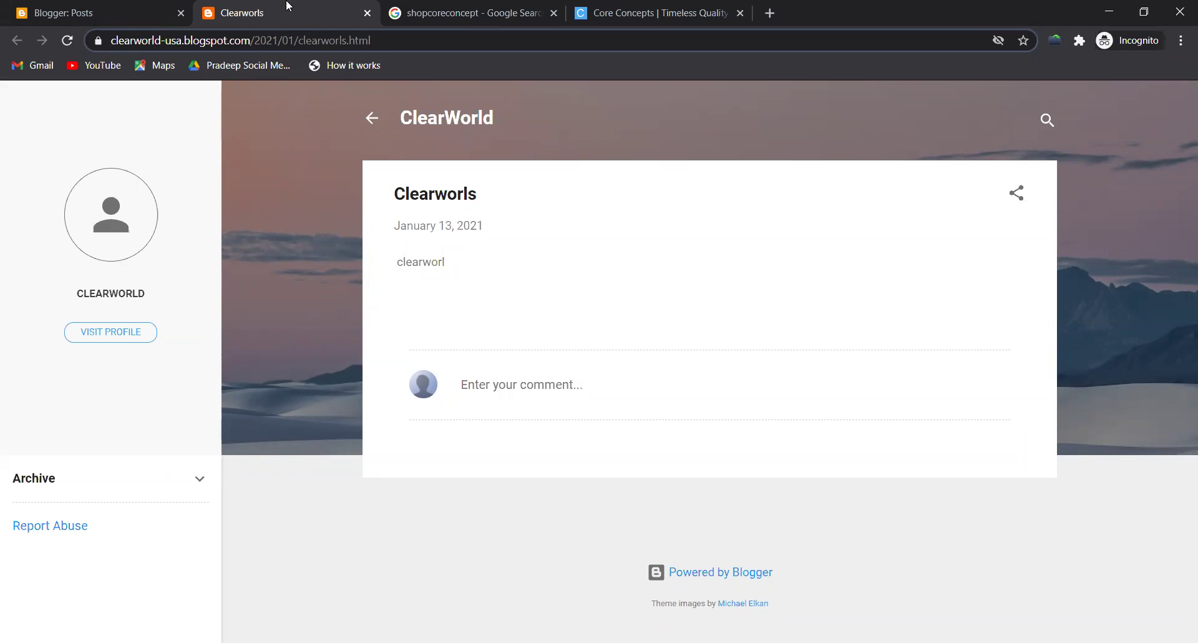
click(382, 44)
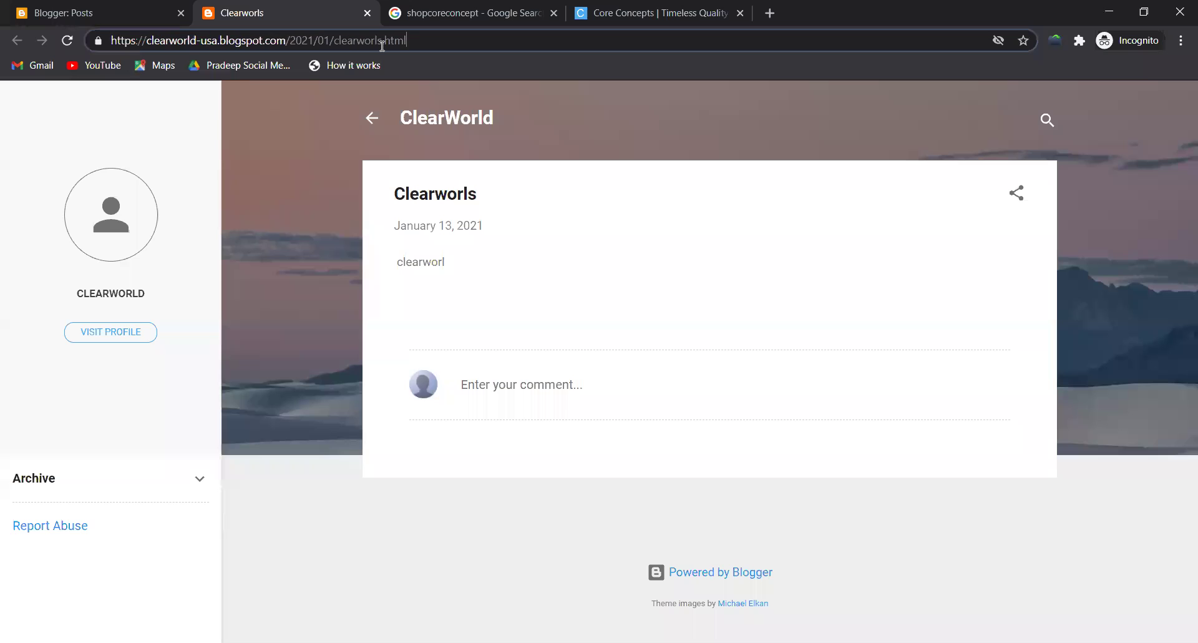
drag(423, 44, 1, 105)
key(ctrl+c)
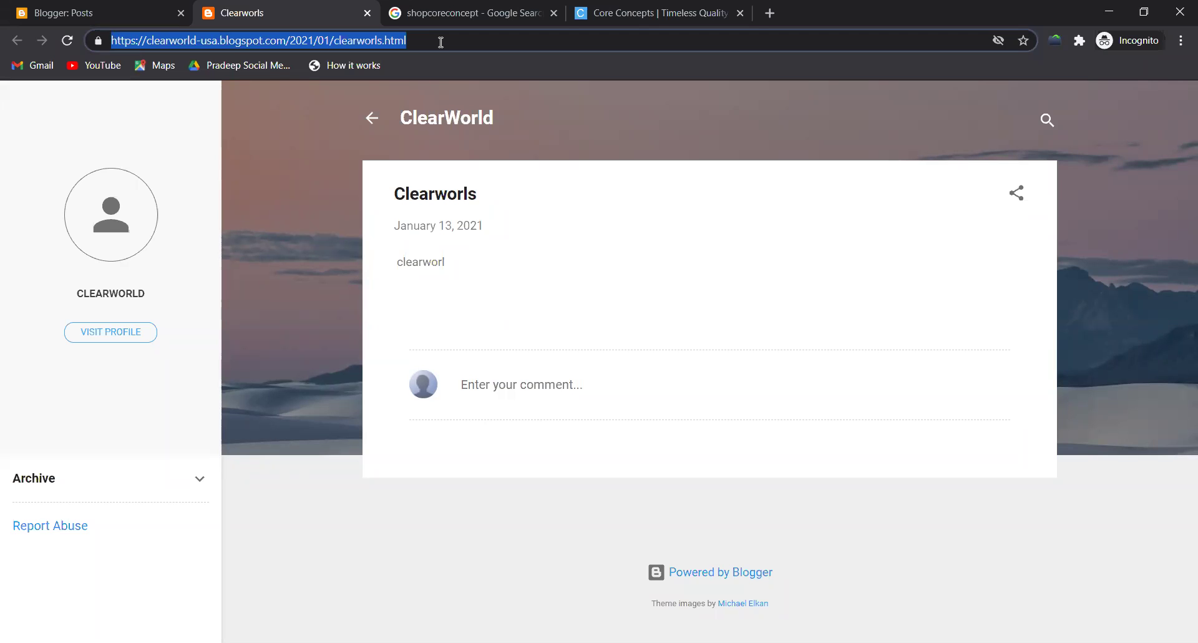
key(alt+Tab)
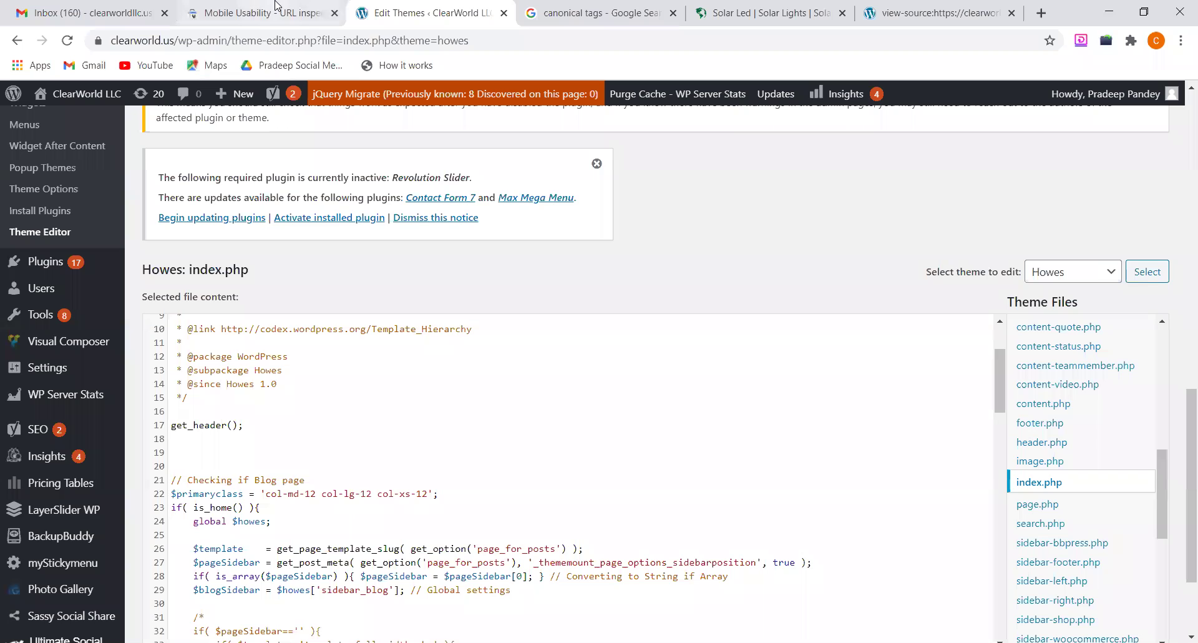
click(275, 5)
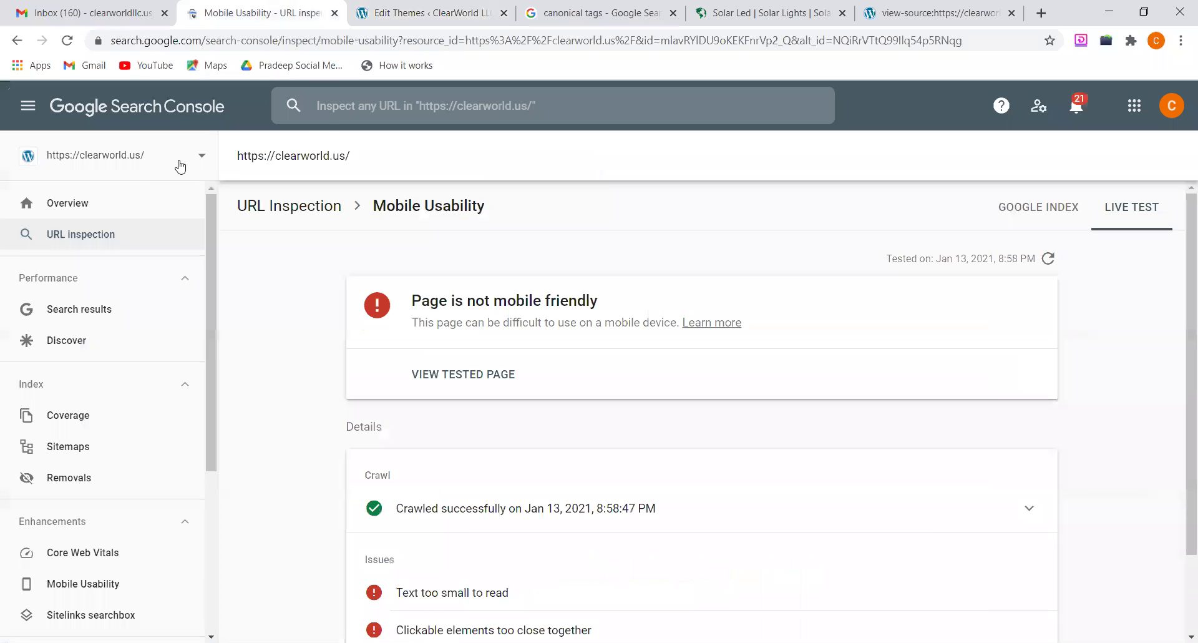
click(204, 158)
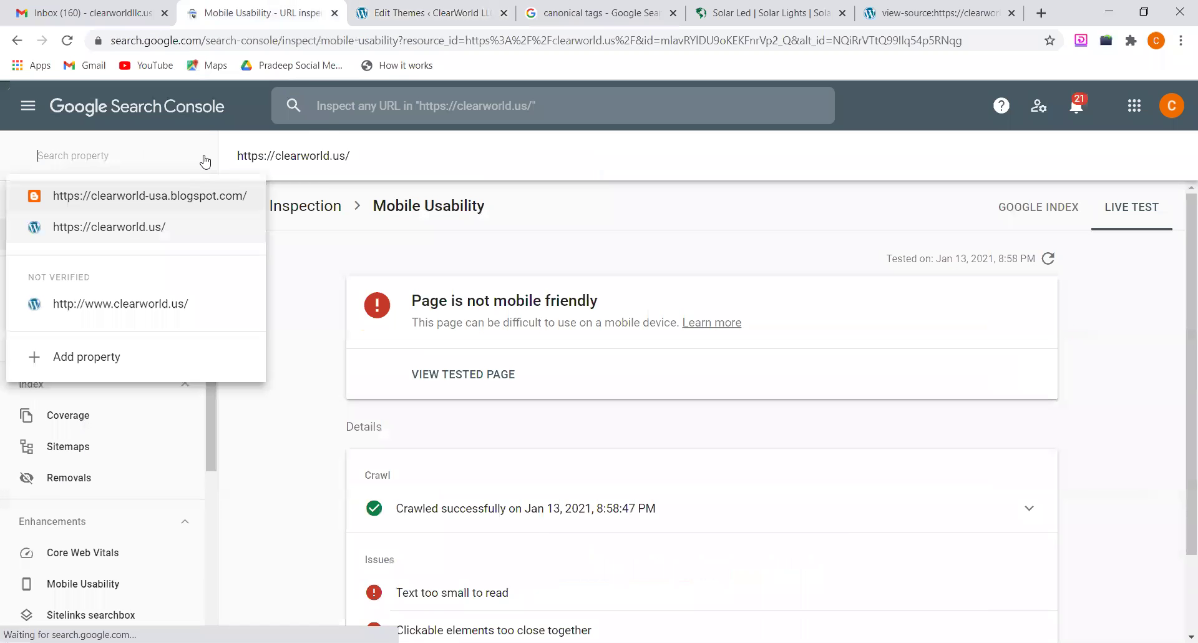
click(142, 198)
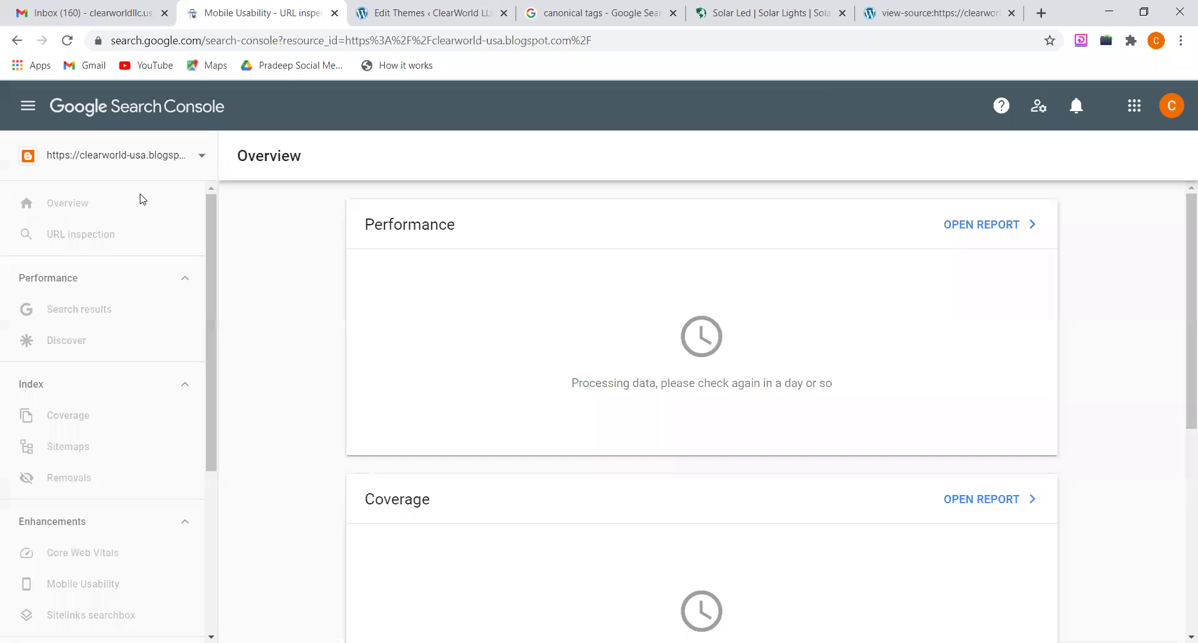
click(357, 109)
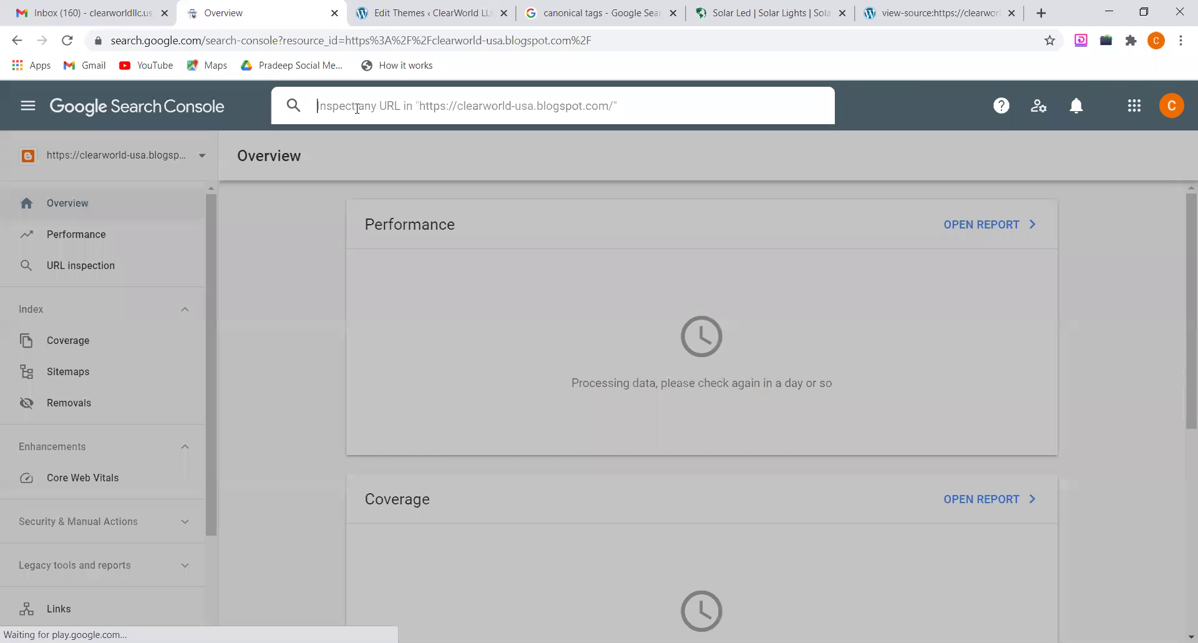
key(ctrl+v)
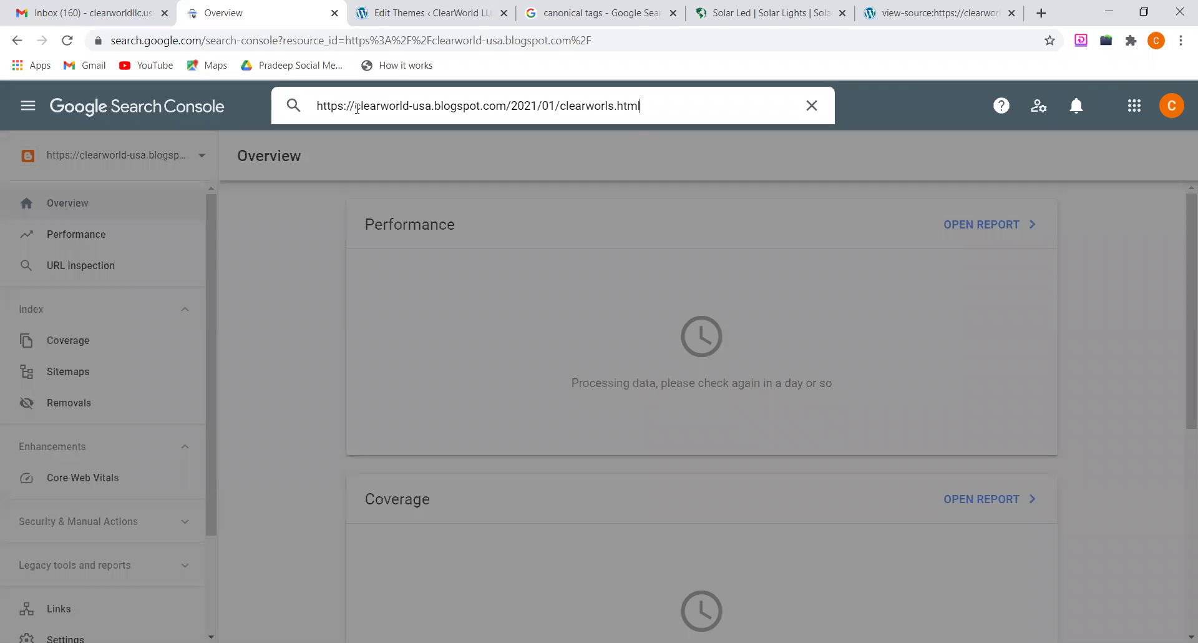
drag(650, 106, 306, 114)
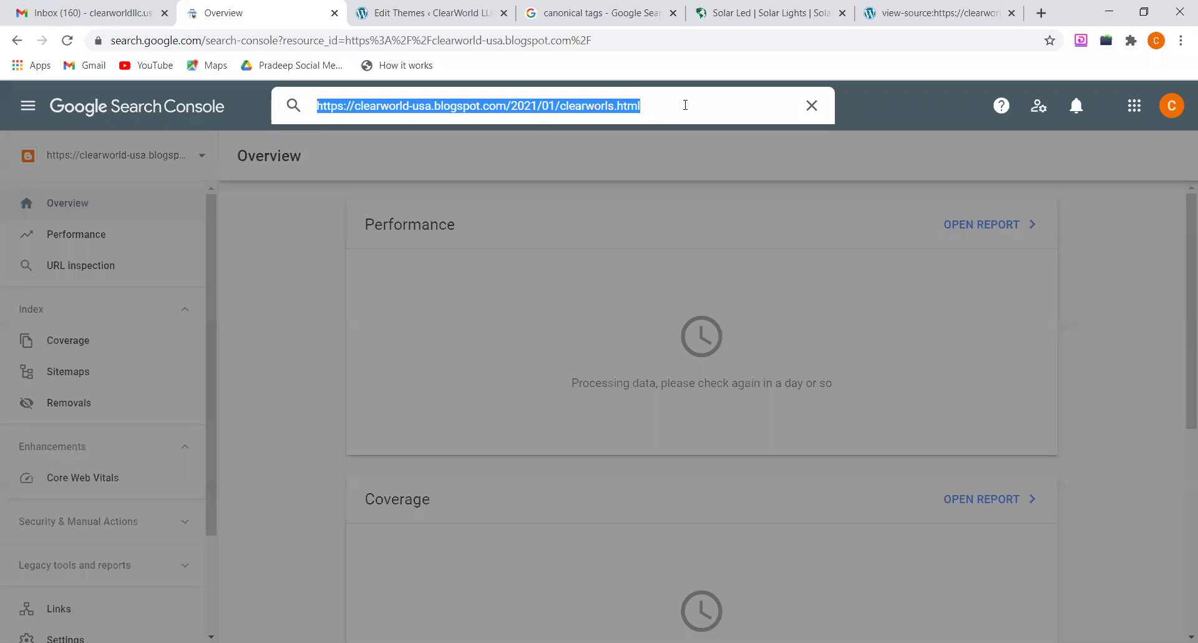
click(652, 108)
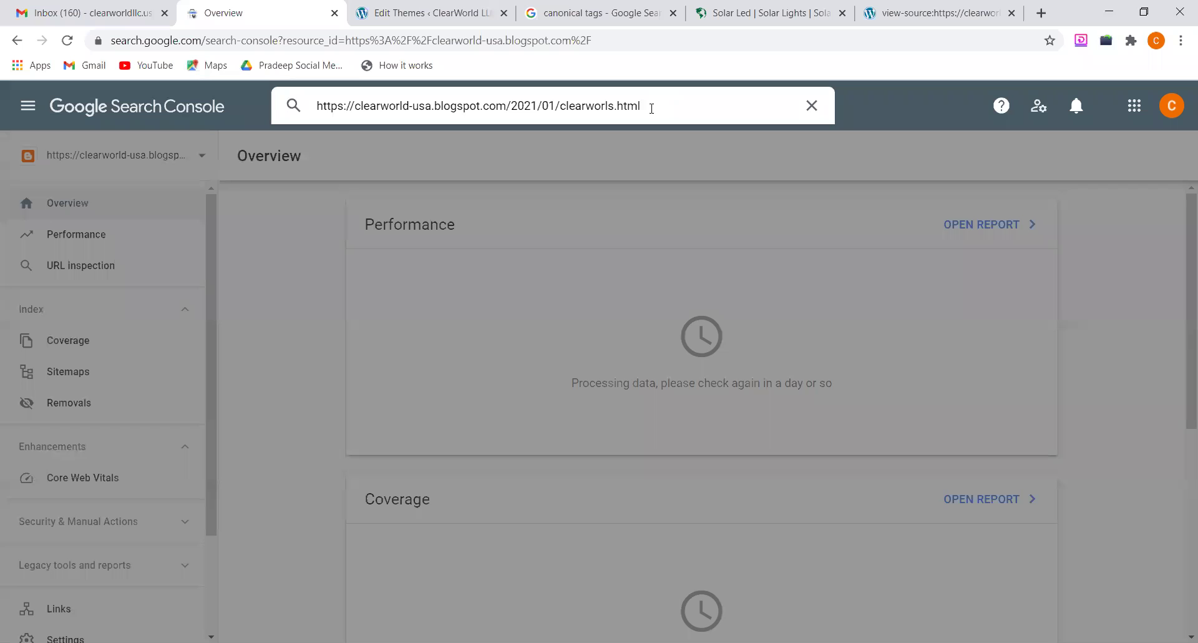
key(Return)
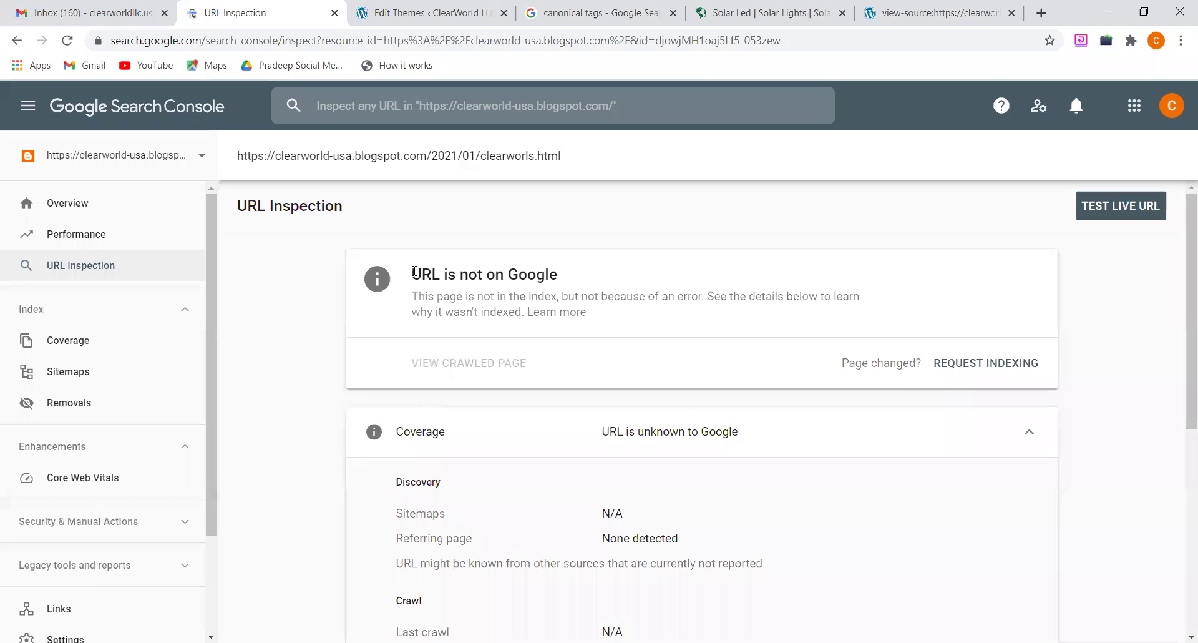
drag(414, 272, 566, 275)
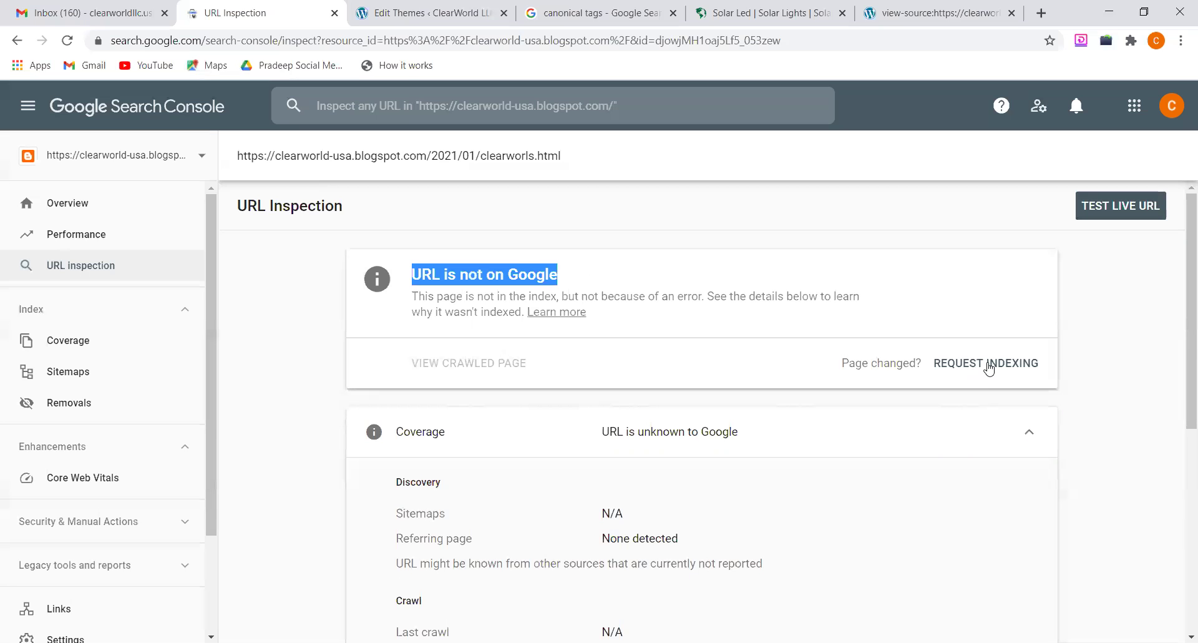
click(1073, 367)
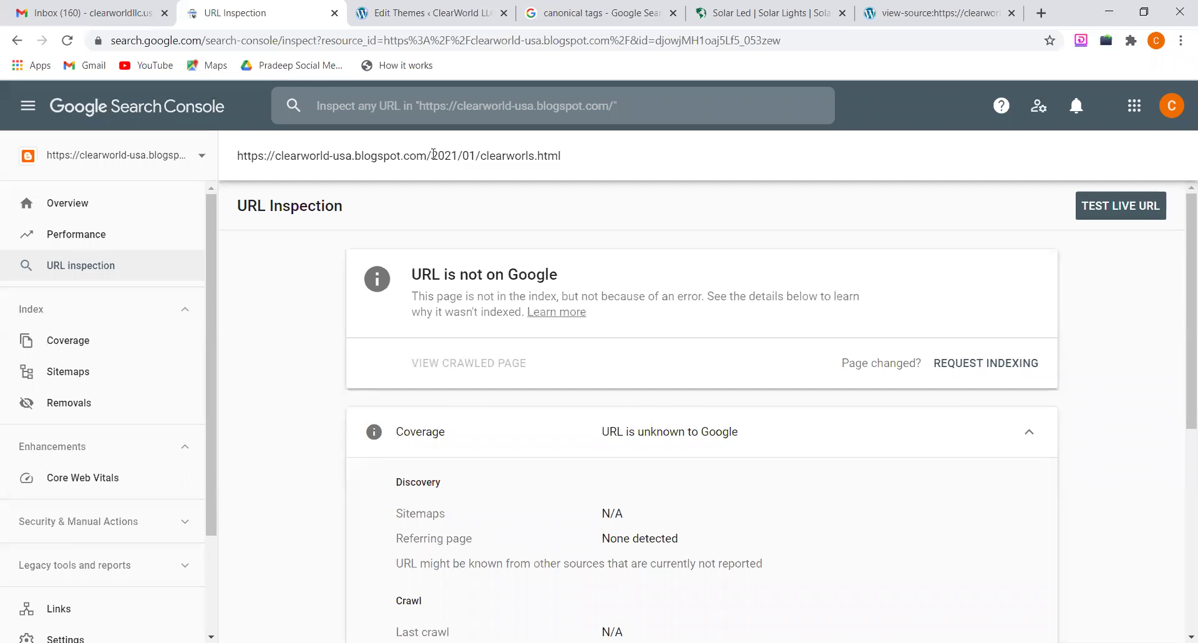
drag(432, 156, 235, 148)
key(ctrl+c)
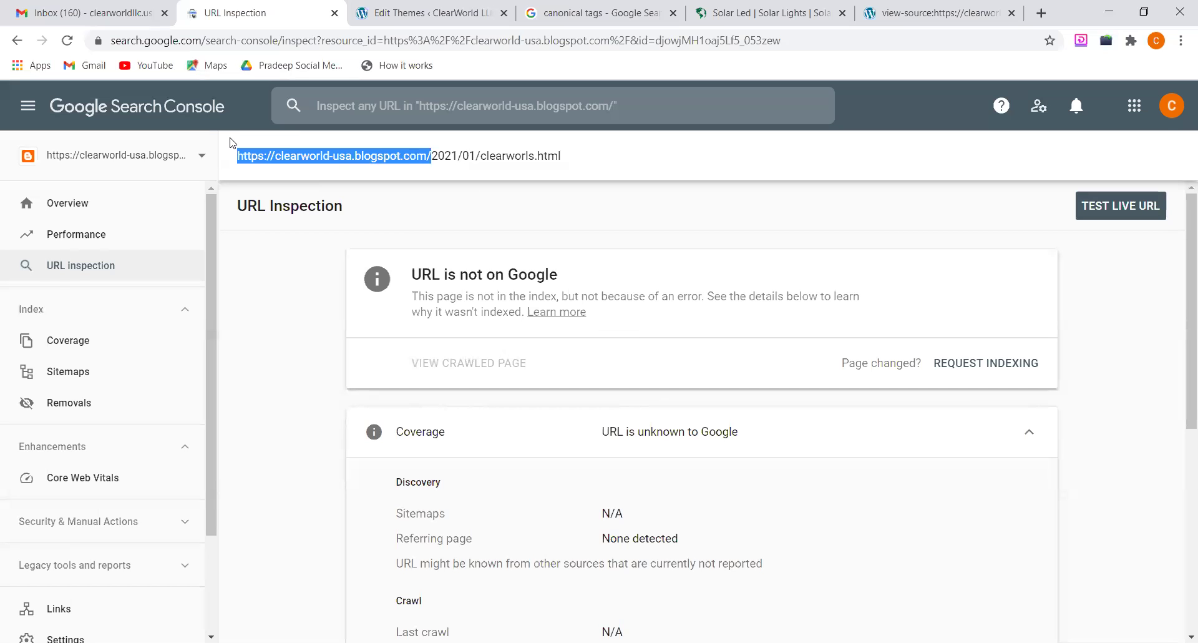
click(364, 94)
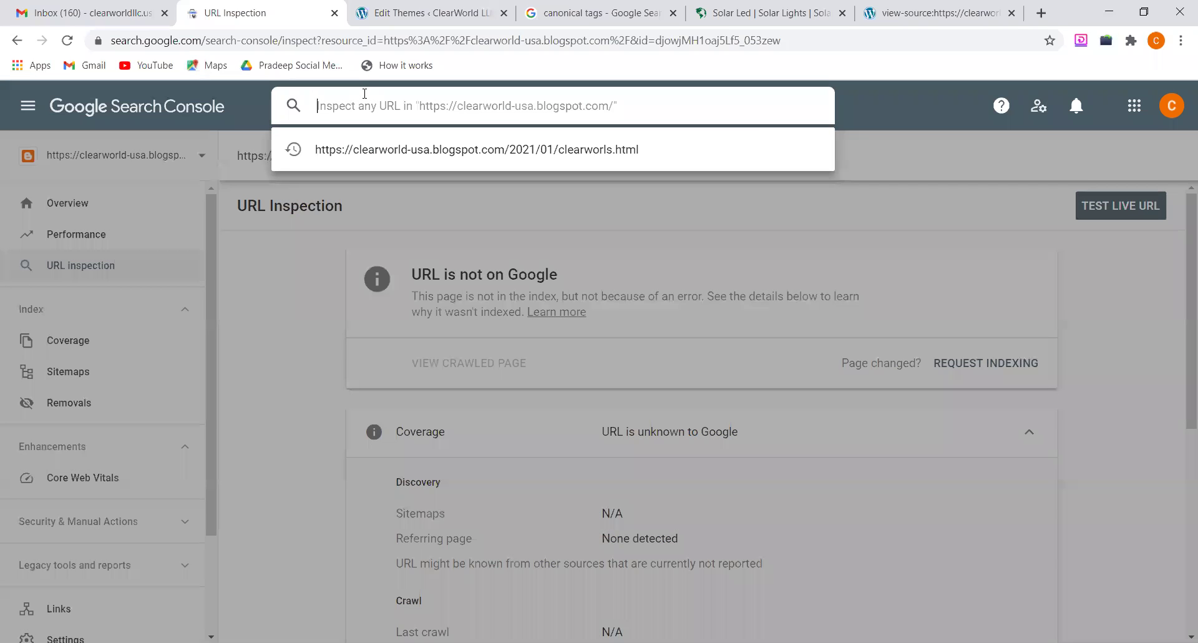
key(ctrl+v)
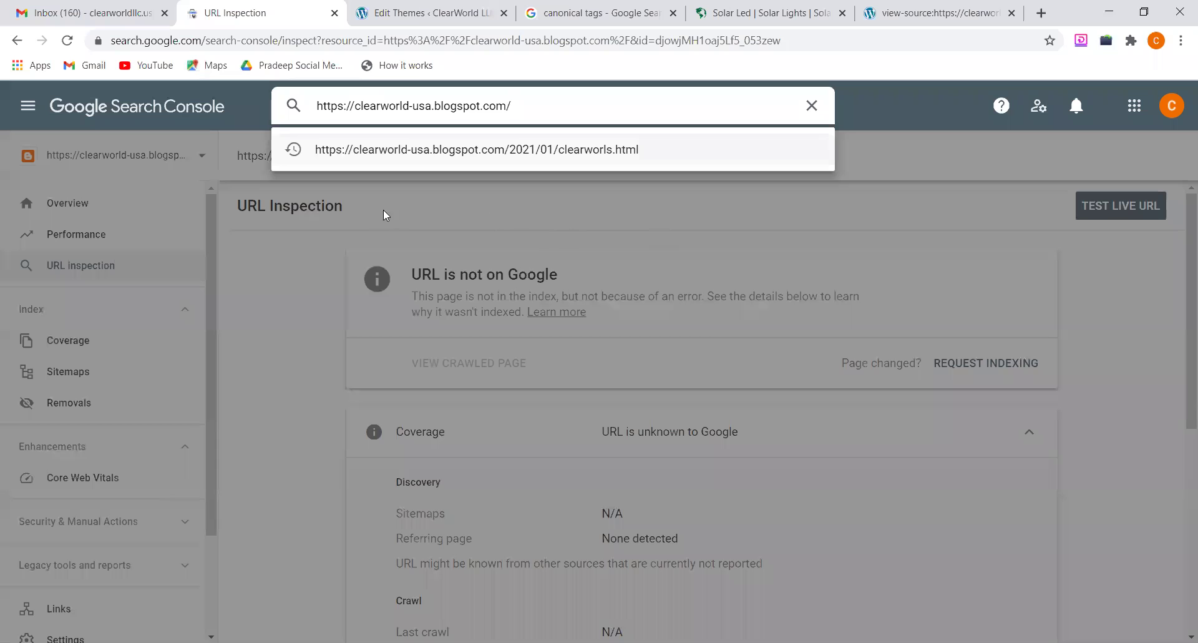
key(Return)
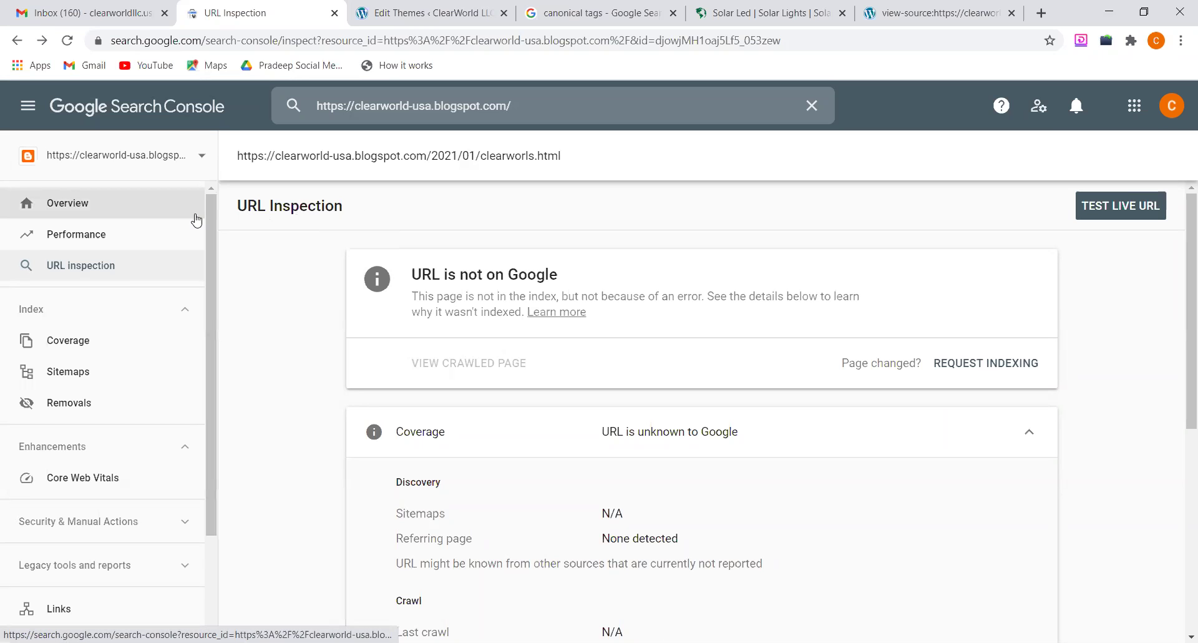
scroll(92, 381, down, 2)
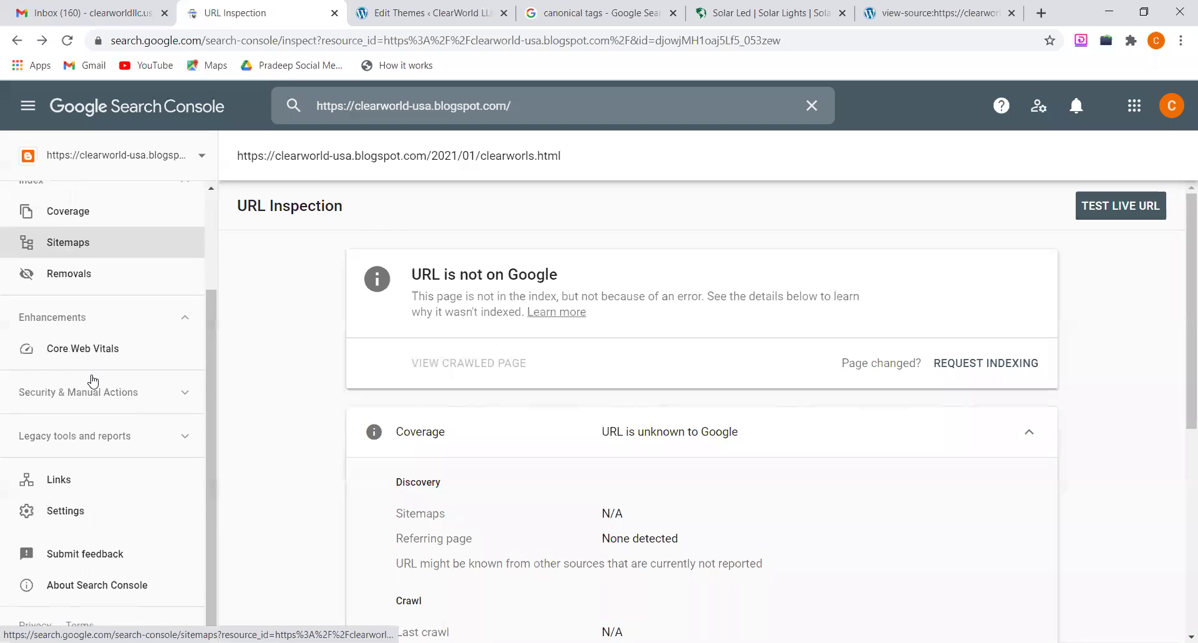
scroll(92, 380, up, 2)
scroll(92, 382, up, 1)
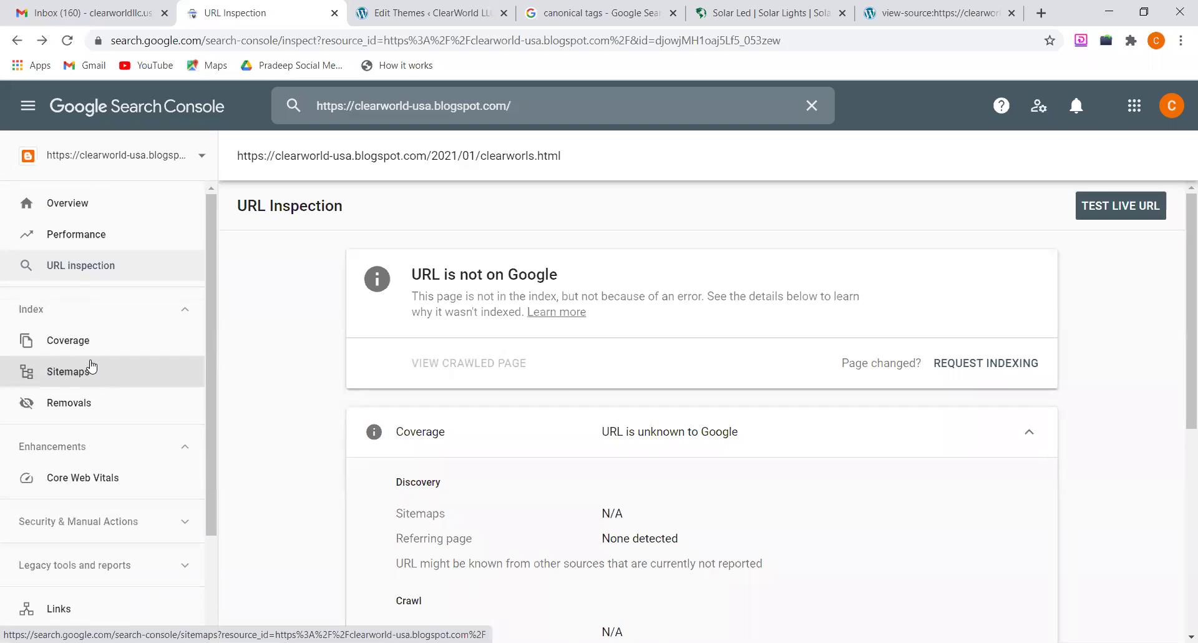
scroll(50, 426, down, 3)
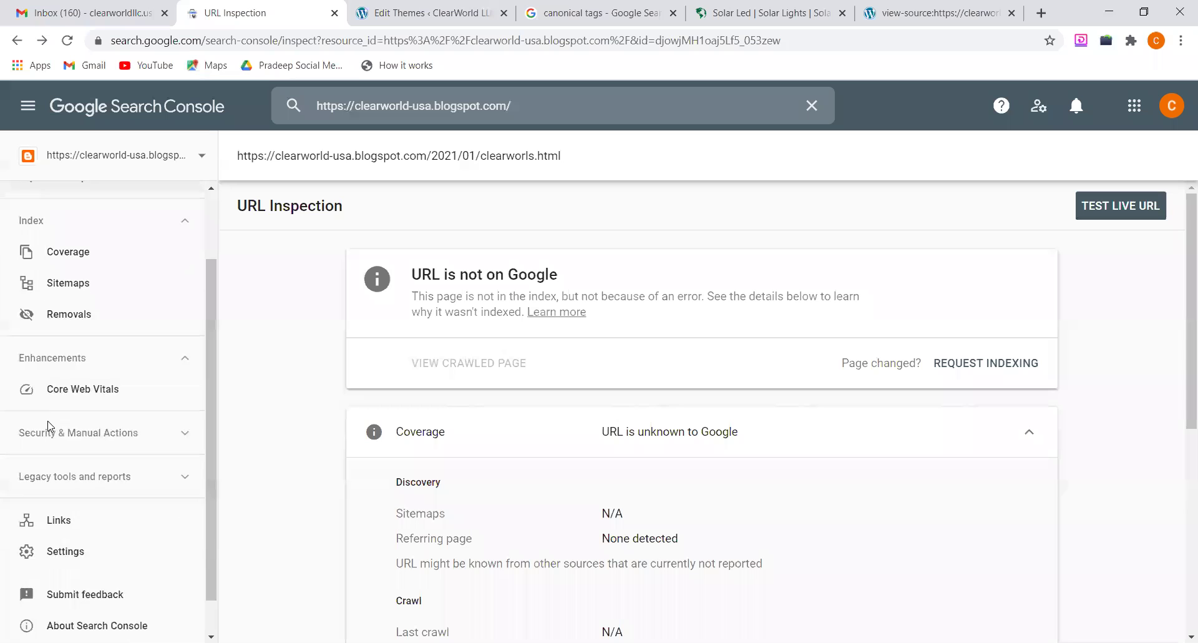
scroll(50, 426, up, 3)
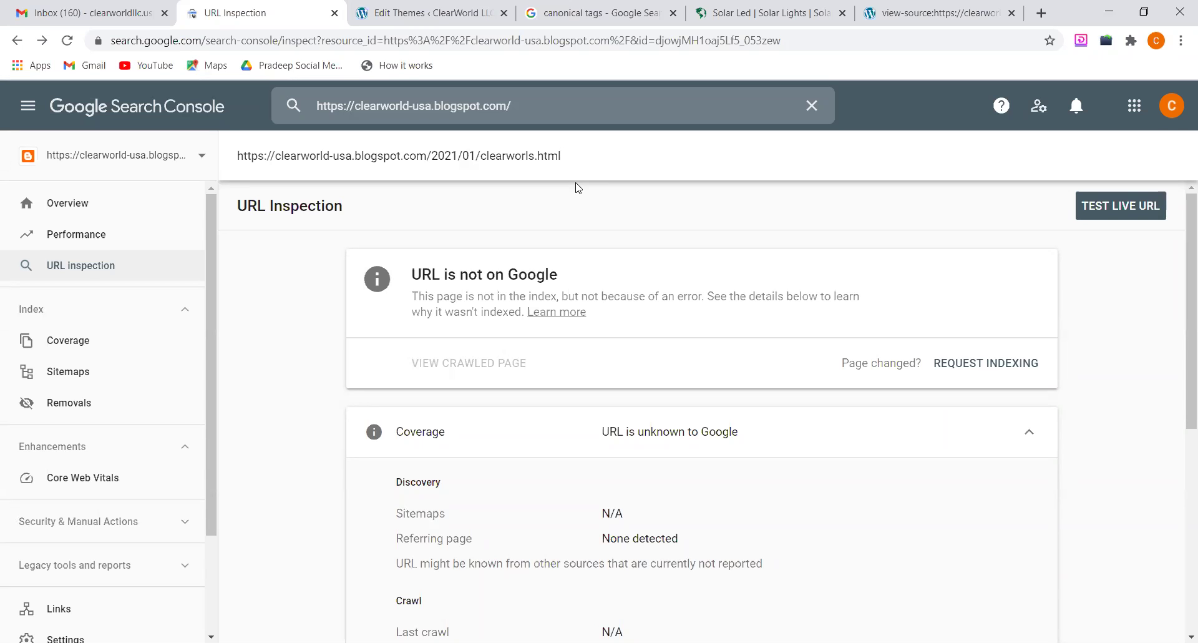
click(538, 113)
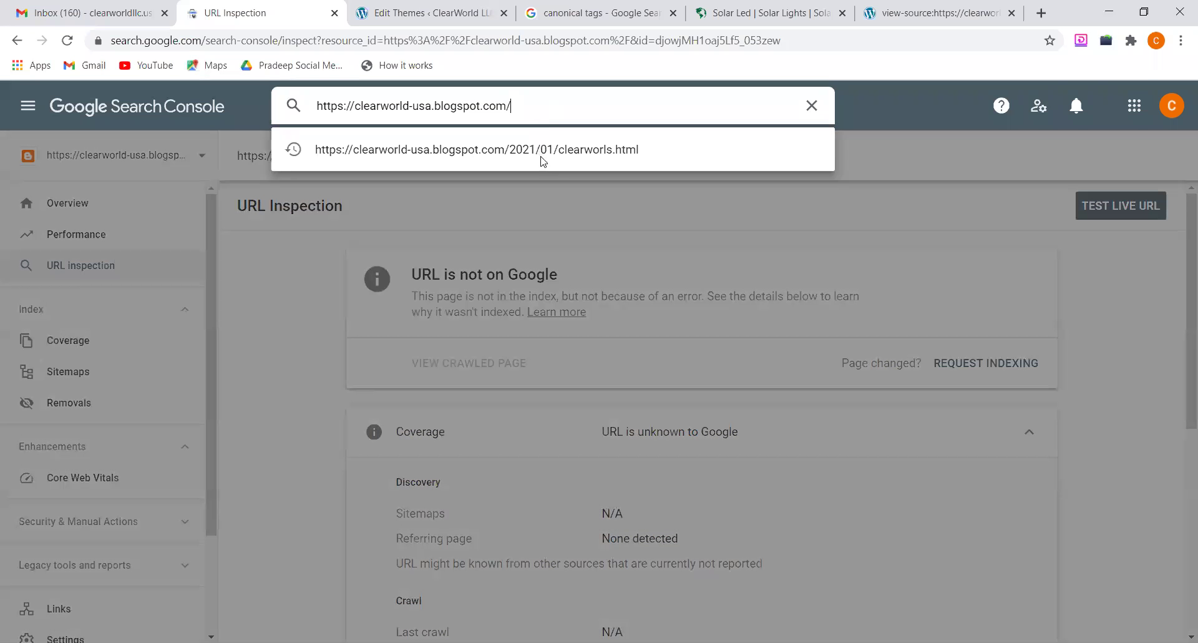
click(551, 201)
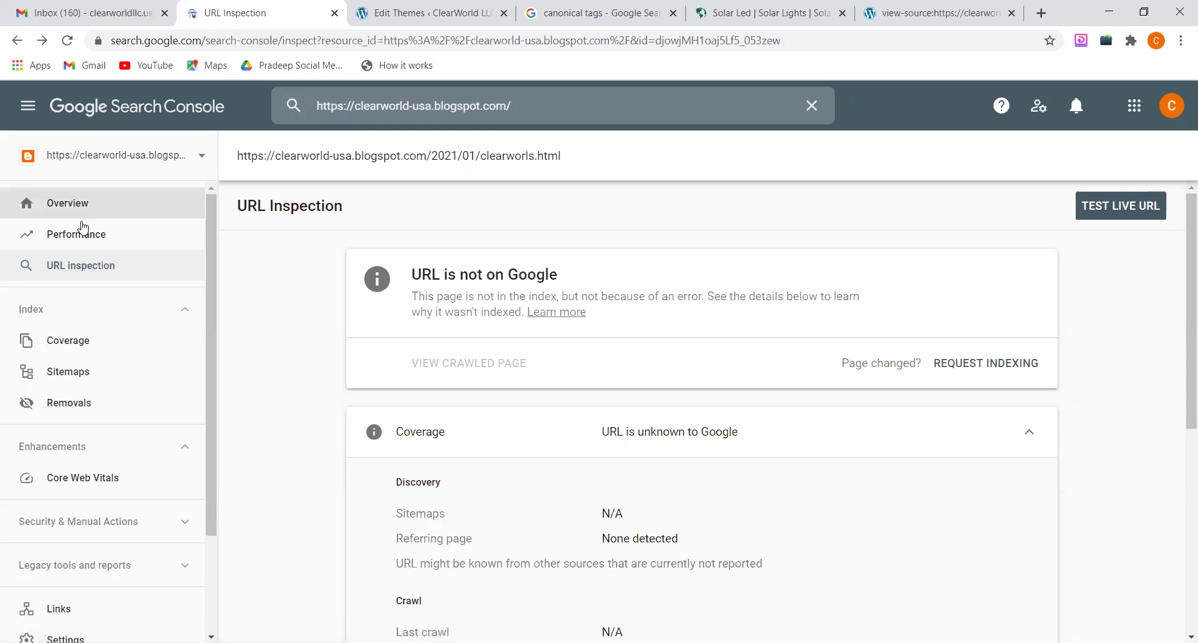
click(84, 266)
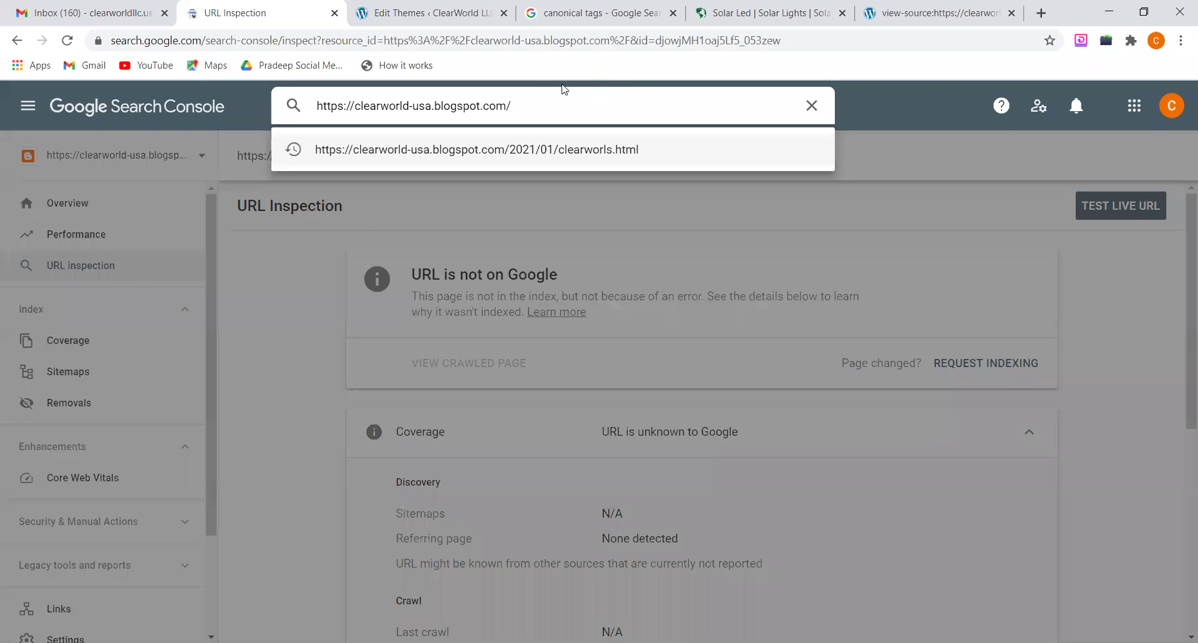
Clear the blog's root address from the URL inspection field and close its suggestions
drag(539, 95, 289, 103)
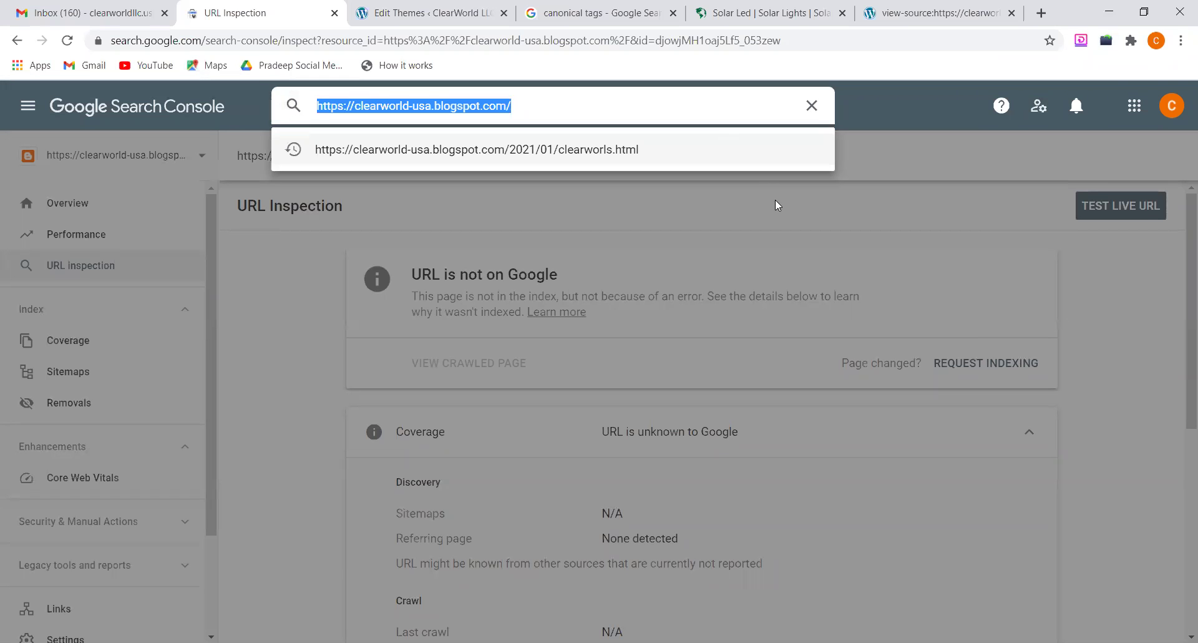
key(alt+Tab)
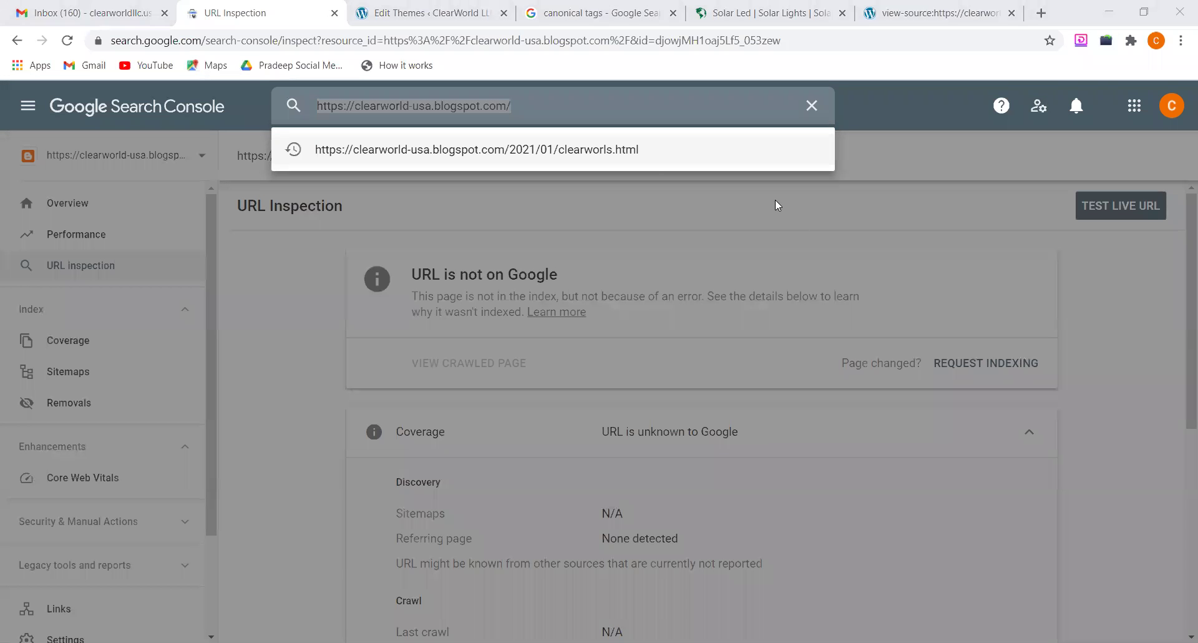
key(alt+Tab)
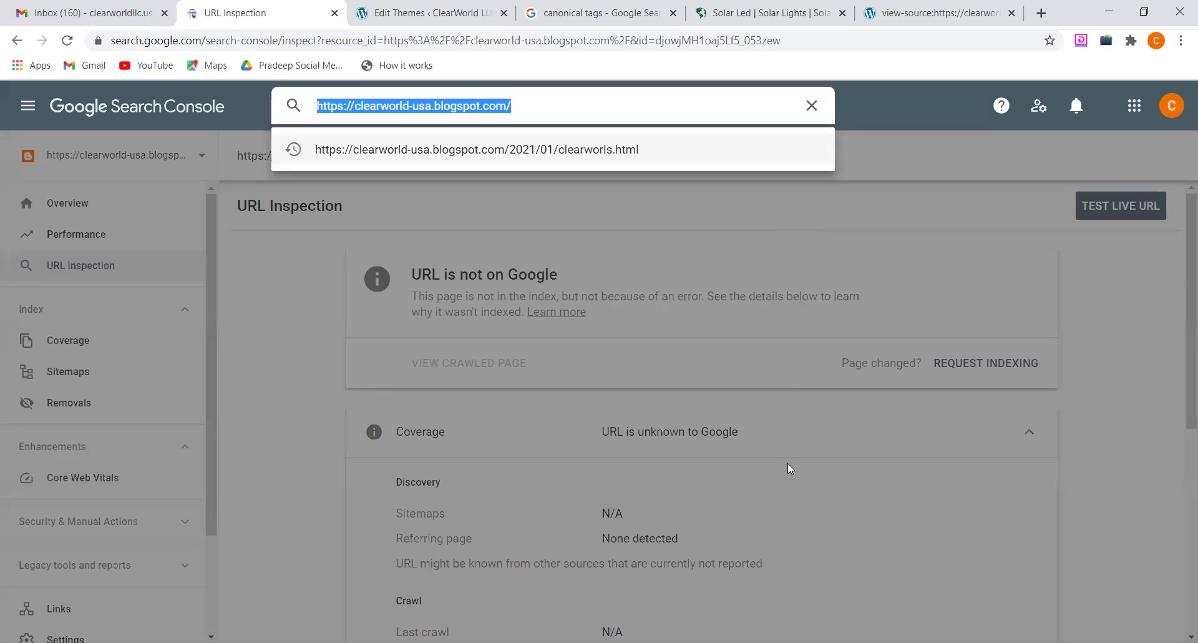
click(794, 617)
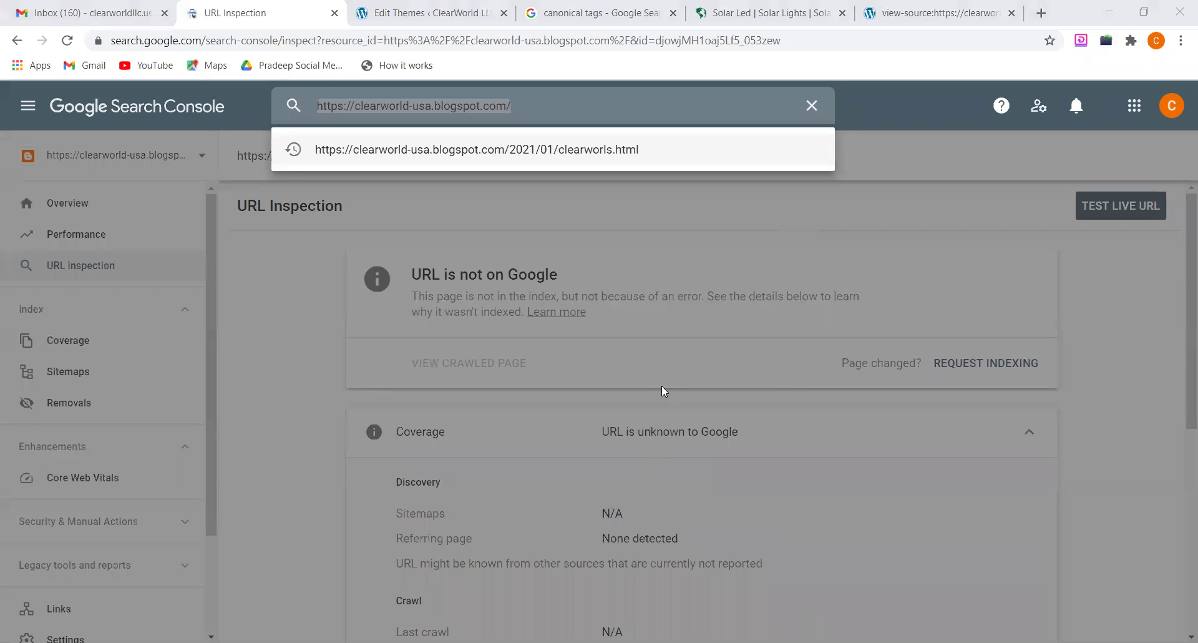
click(812, 106)
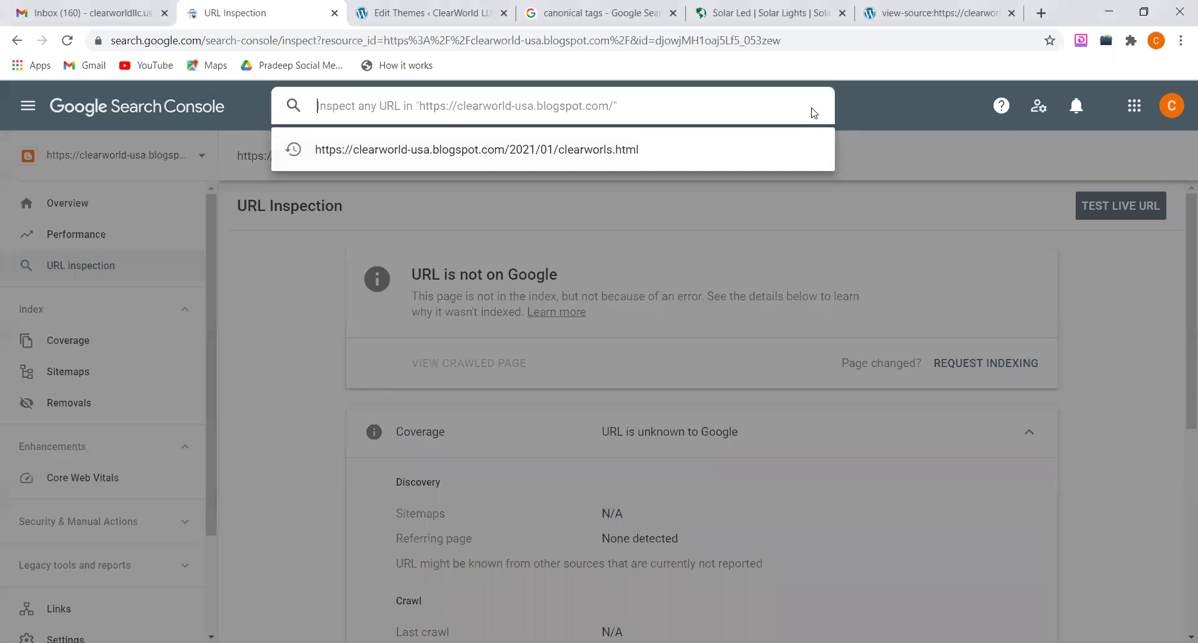
click(876, 119)
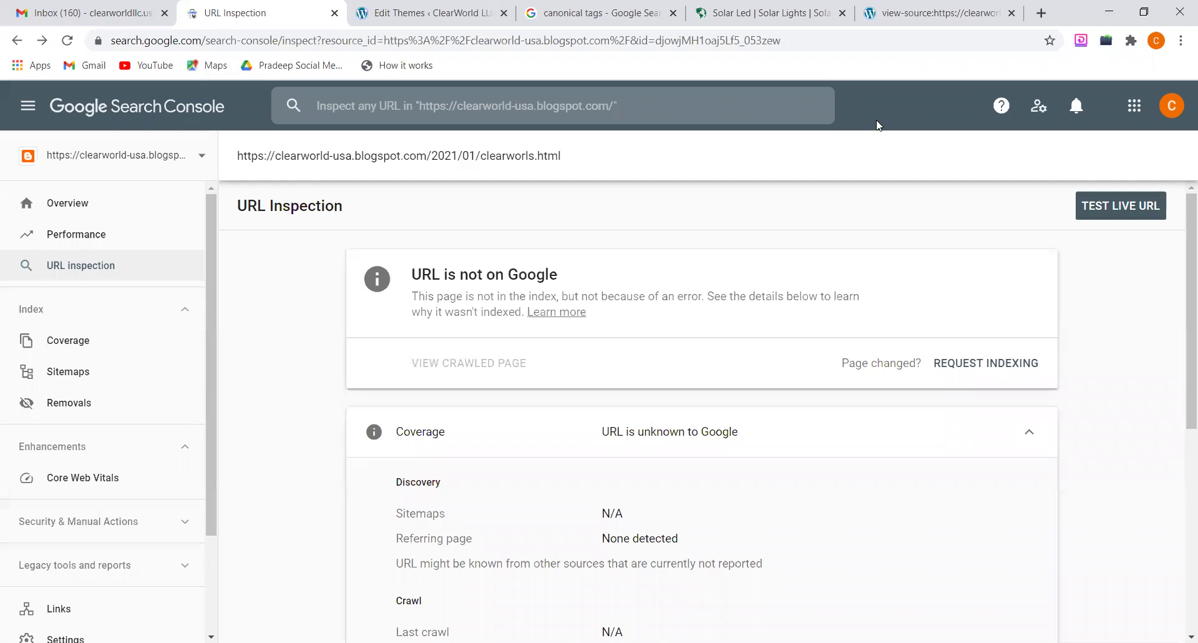
Return to the canonical tags Google search and highlight its query text
click(581, 8)
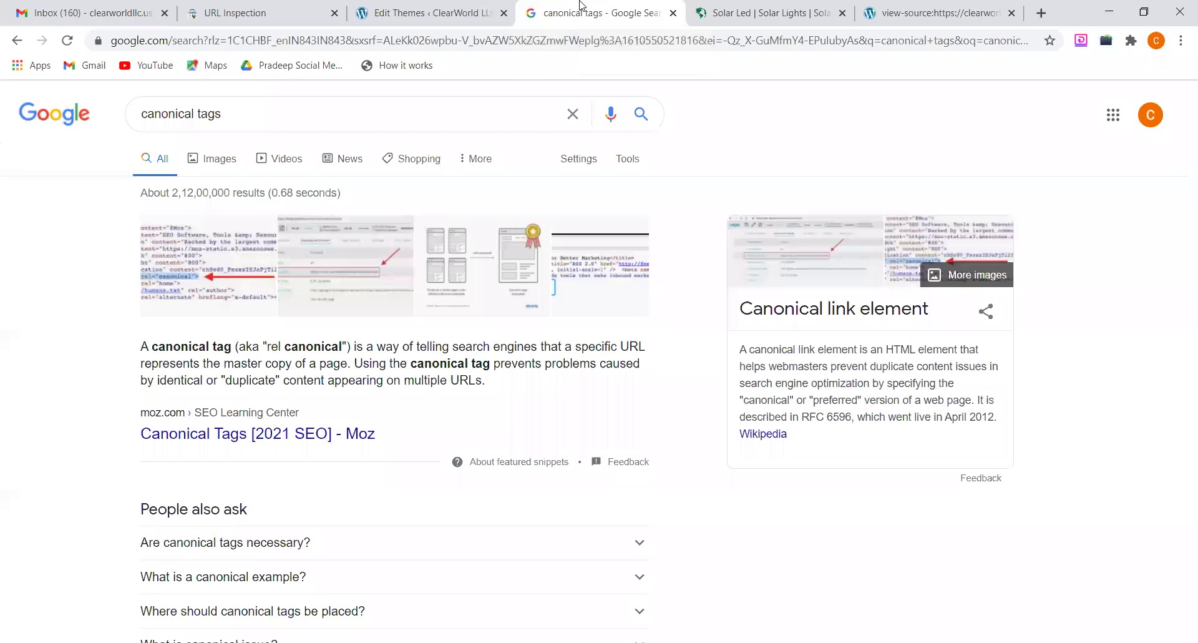
triple_click(267, 107)
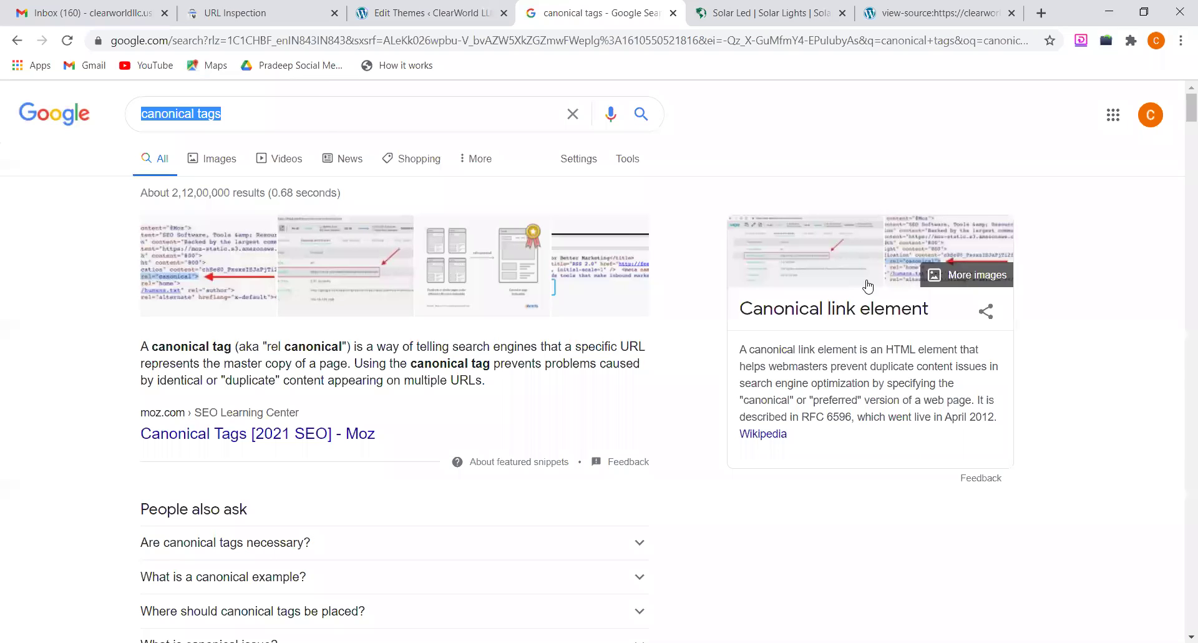
Highlight the Canonical link element description in the canonical tags search results and clear the selection
click(724, 226)
key(ctrl+a)
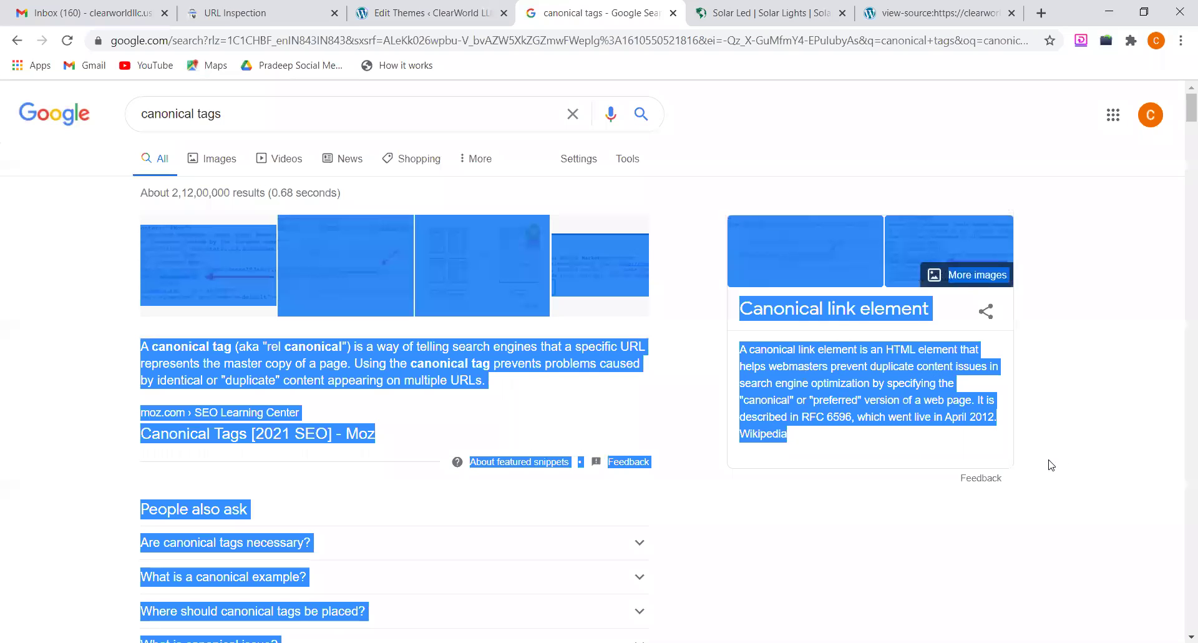
drag(1049, 460, 1005, 363)
click(1044, 408)
drag(991, 446, 732, 235)
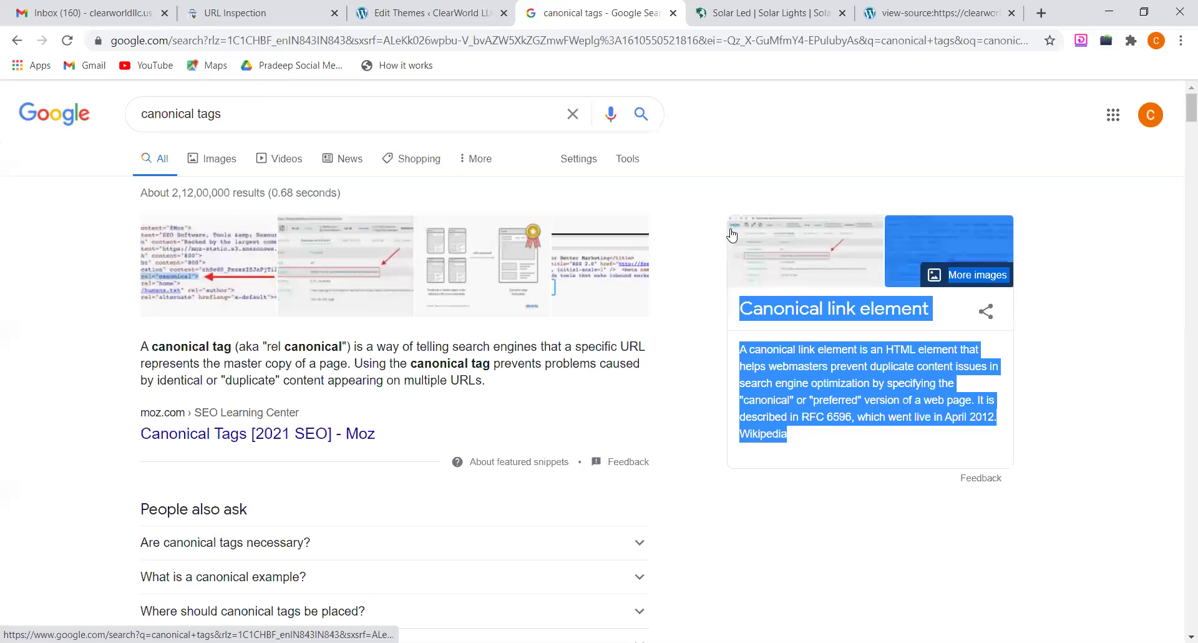
click(1052, 534)
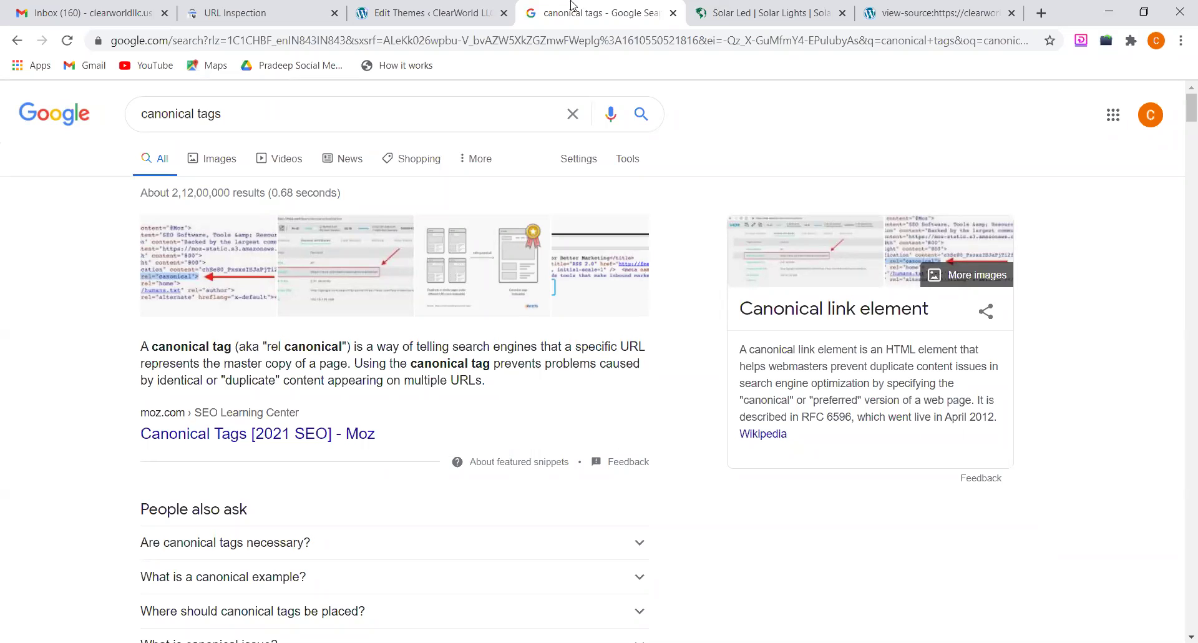
Switch to the Session 8 Google Search Console training document in Word, find its About Search Console section and maximize the window
click(422, 8)
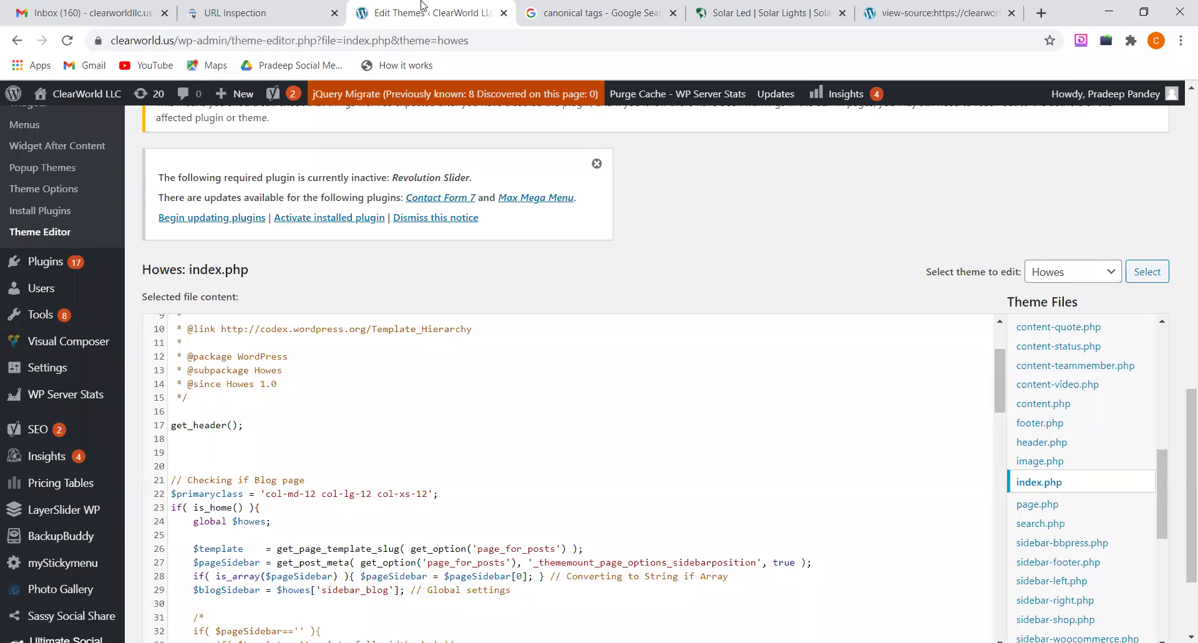
click(465, 642)
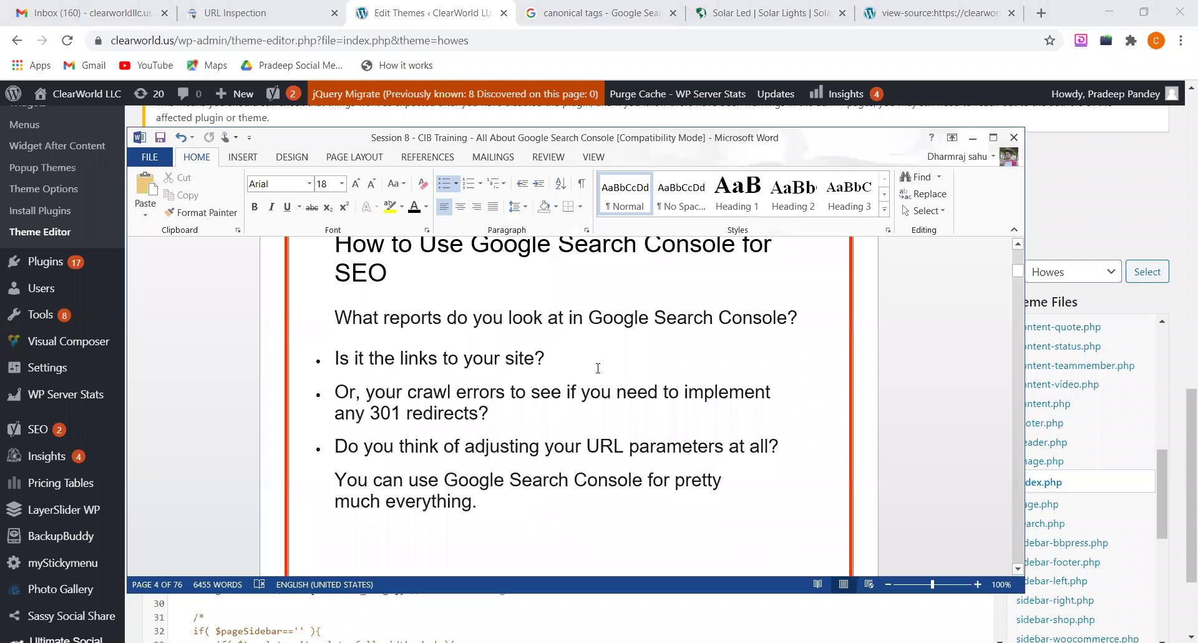
scroll(598, 369, down, 15)
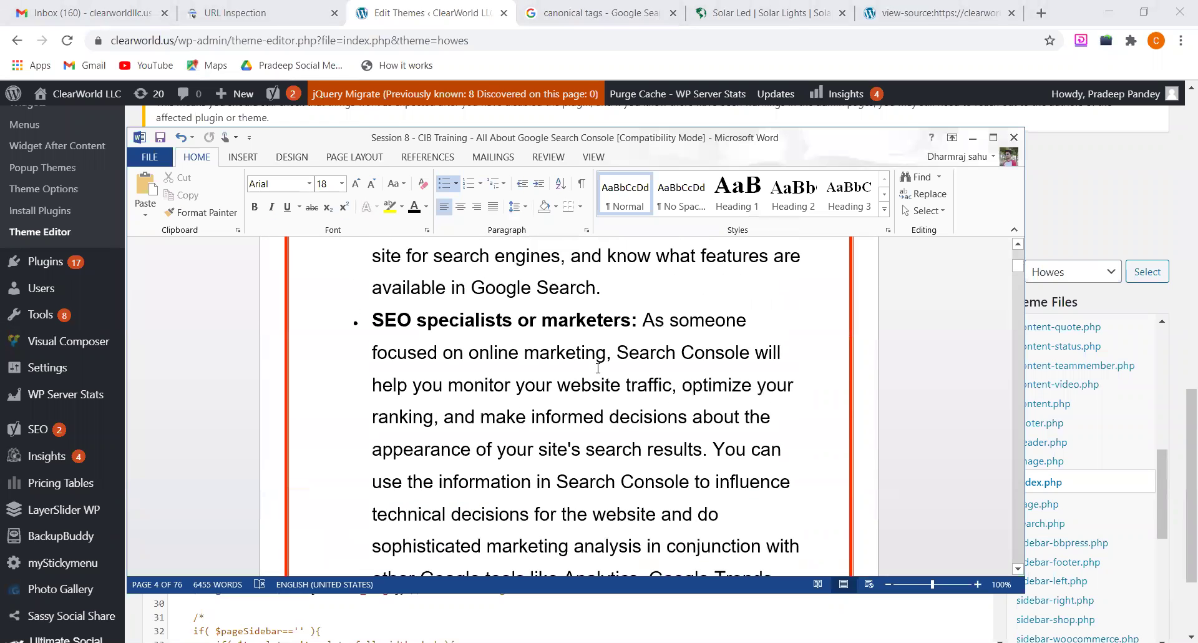
scroll(598, 368, up, 15)
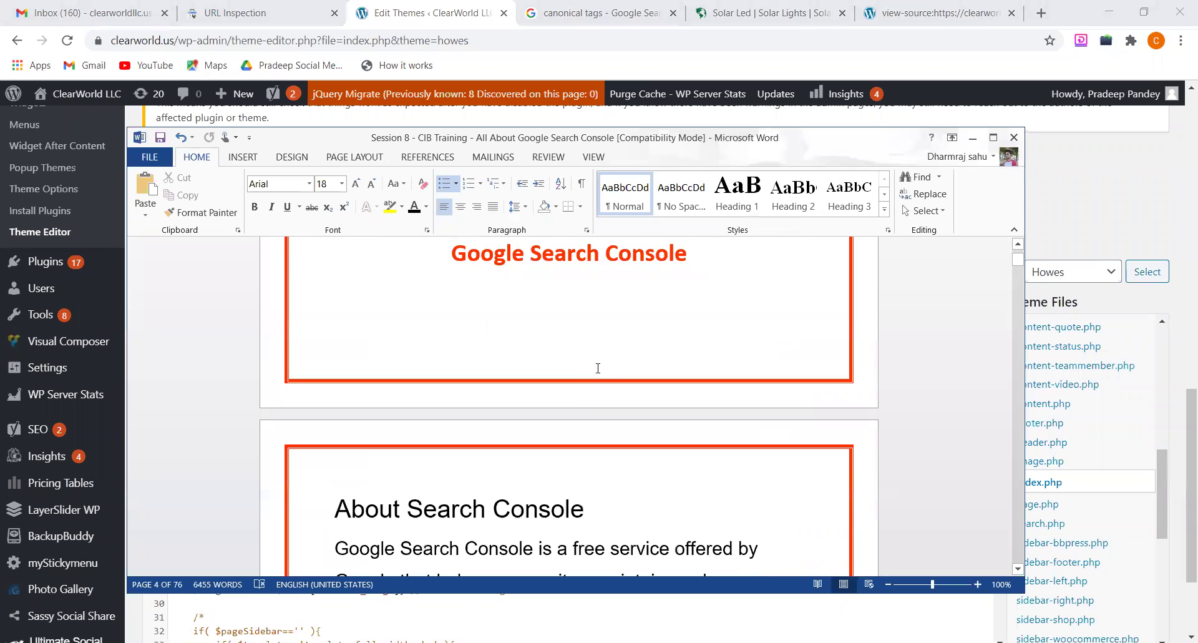
scroll(598, 368, down, 5)
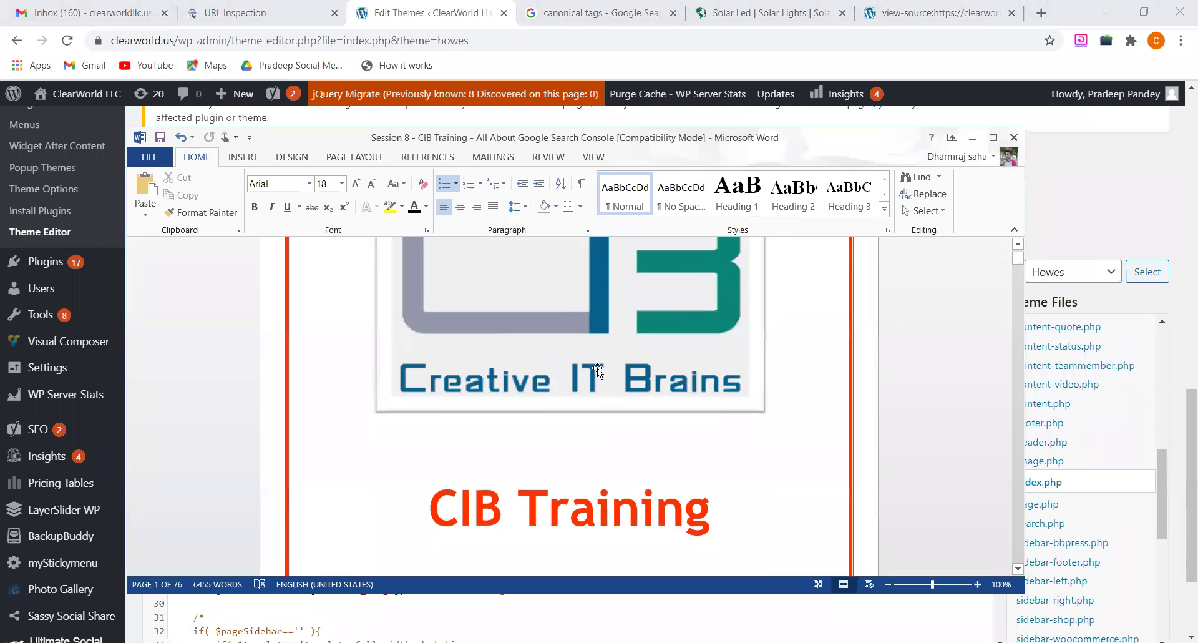
scroll(597, 369, down, 10)
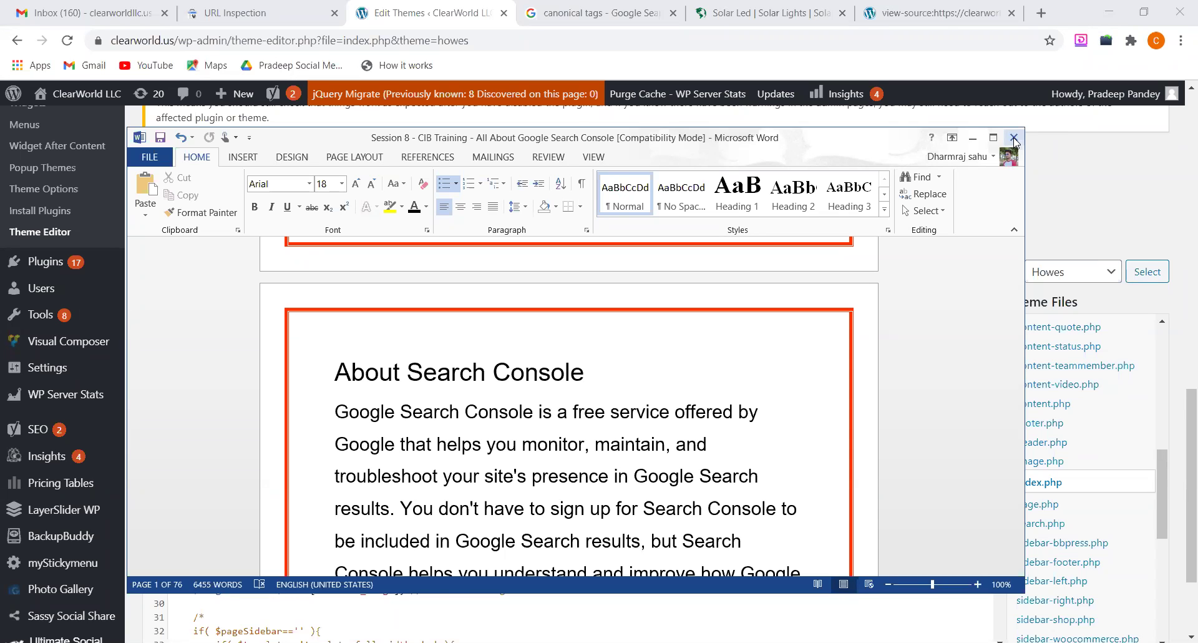
click(994, 138)
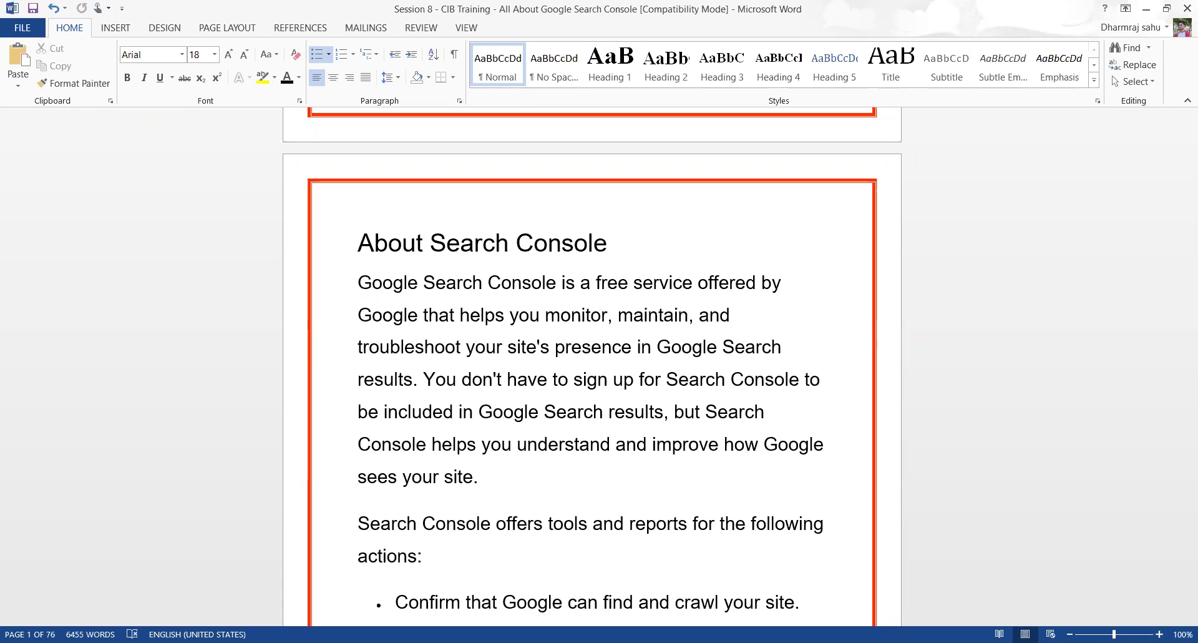
Go back from the About Search Console section towards the beginning of the training document
click(595, 347)
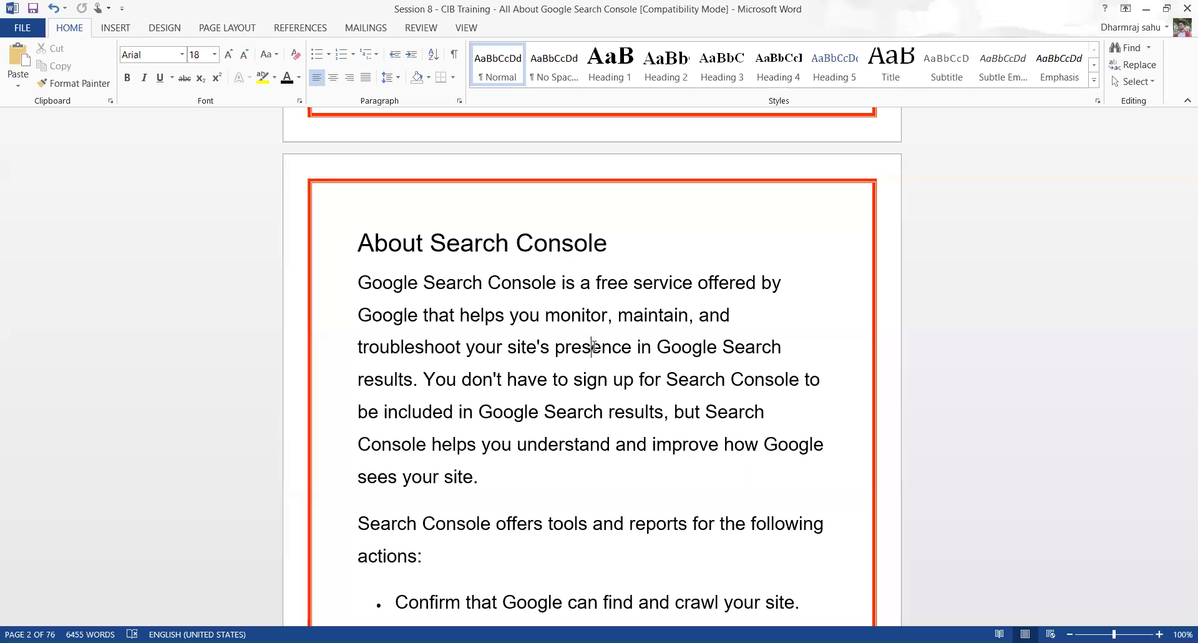
scroll(595, 347, up, 10)
scroll(593, 349, down, 1)
scroll(593, 348, up, 2)
scroll(593, 348, down, 1)
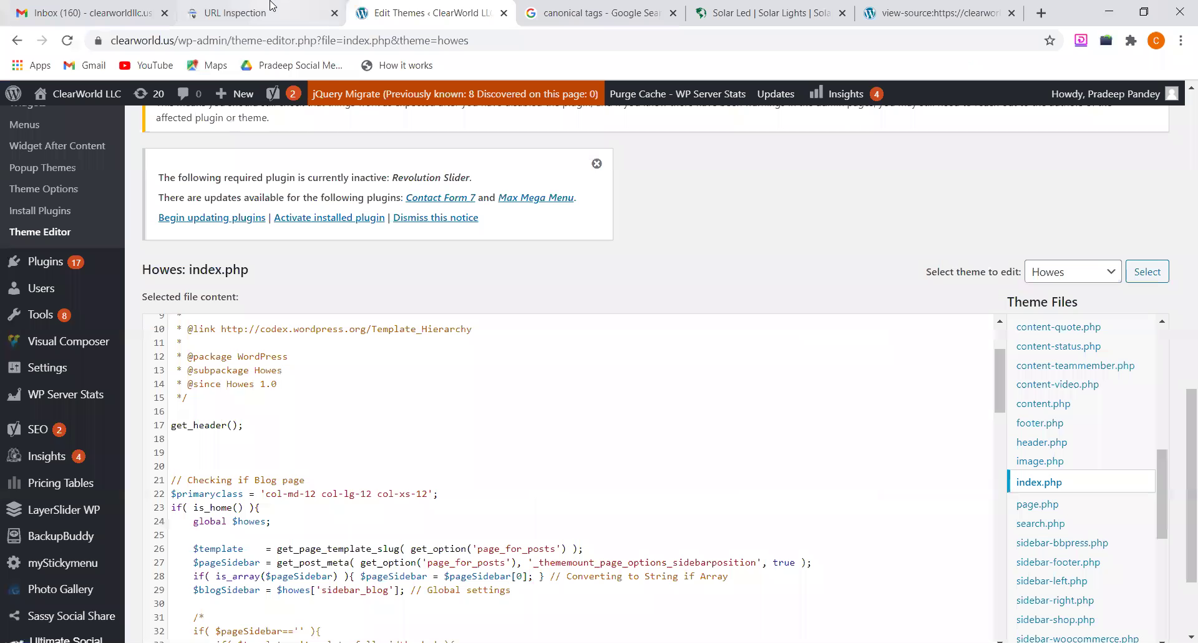
Return to the blog's URL Inspection page in Google Search Console and review the available report categories
click(271, 4)
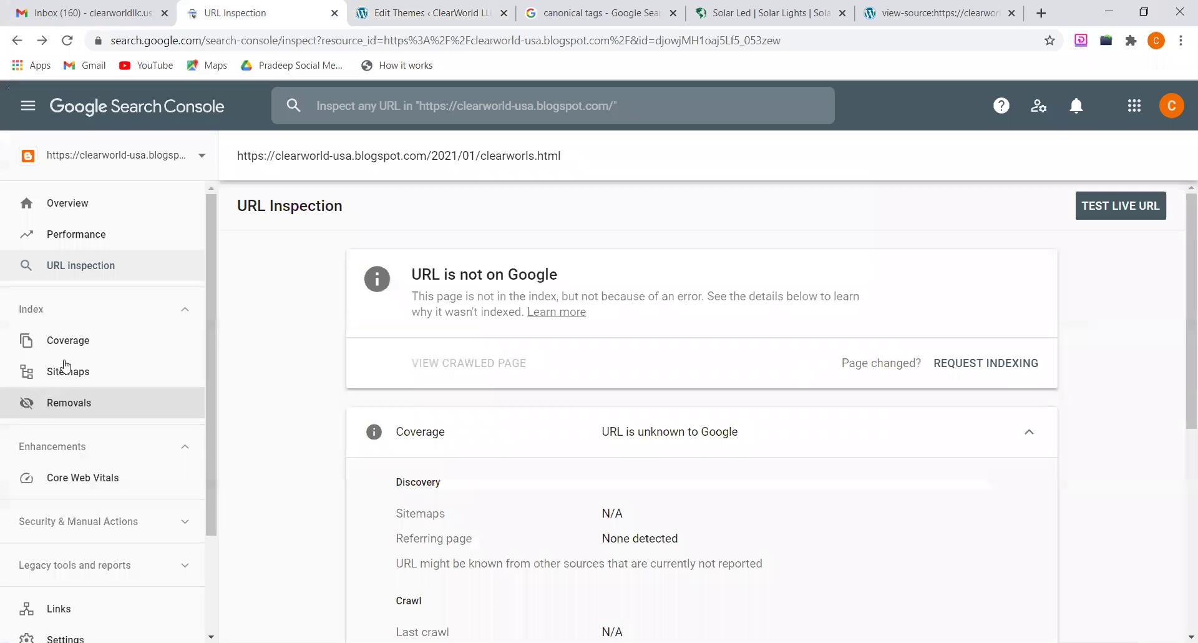
scroll(55, 446, down, 2)
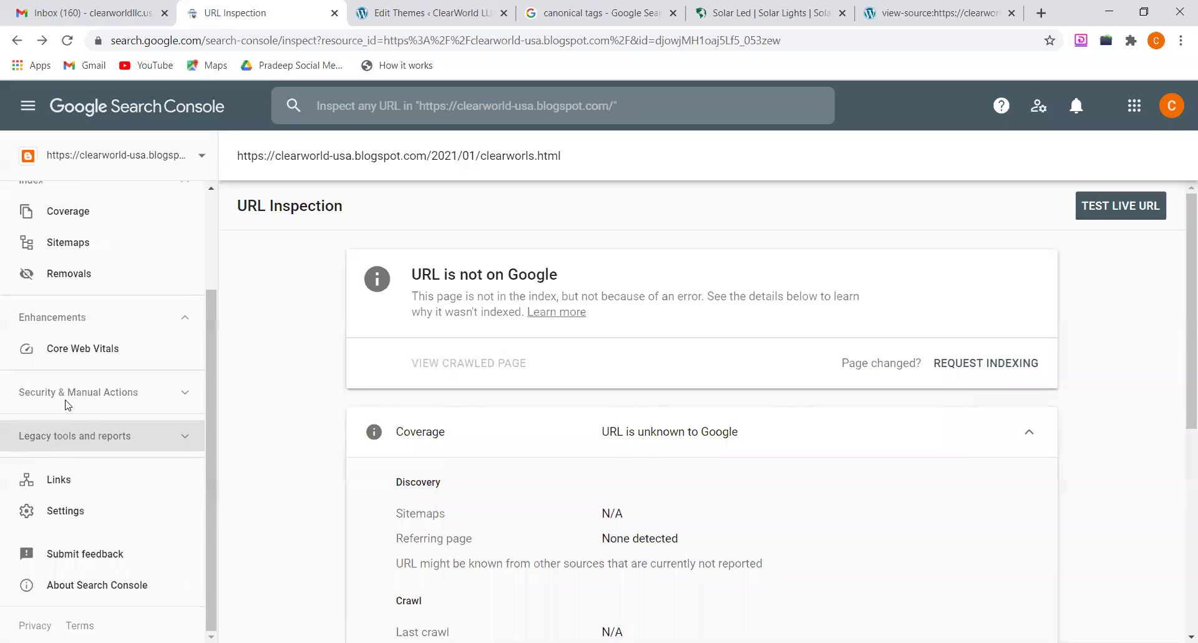
scroll(107, 401, up, 2)
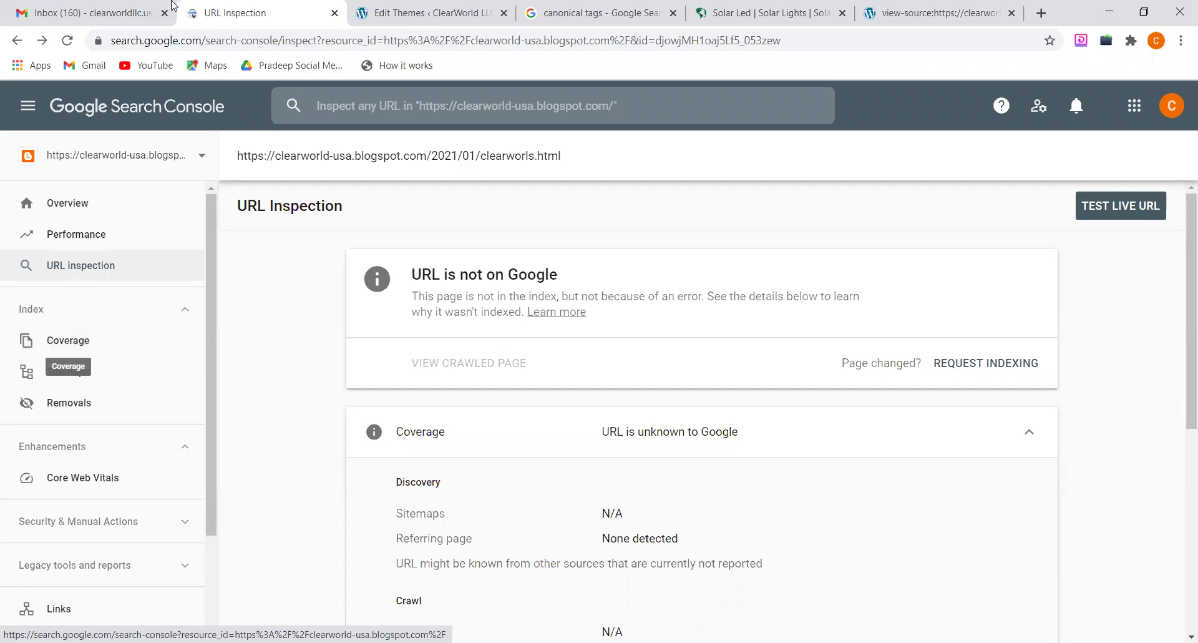
Return to the ClearWorld WordPress admin and open the Yoast SEO general settings
click(389, 6)
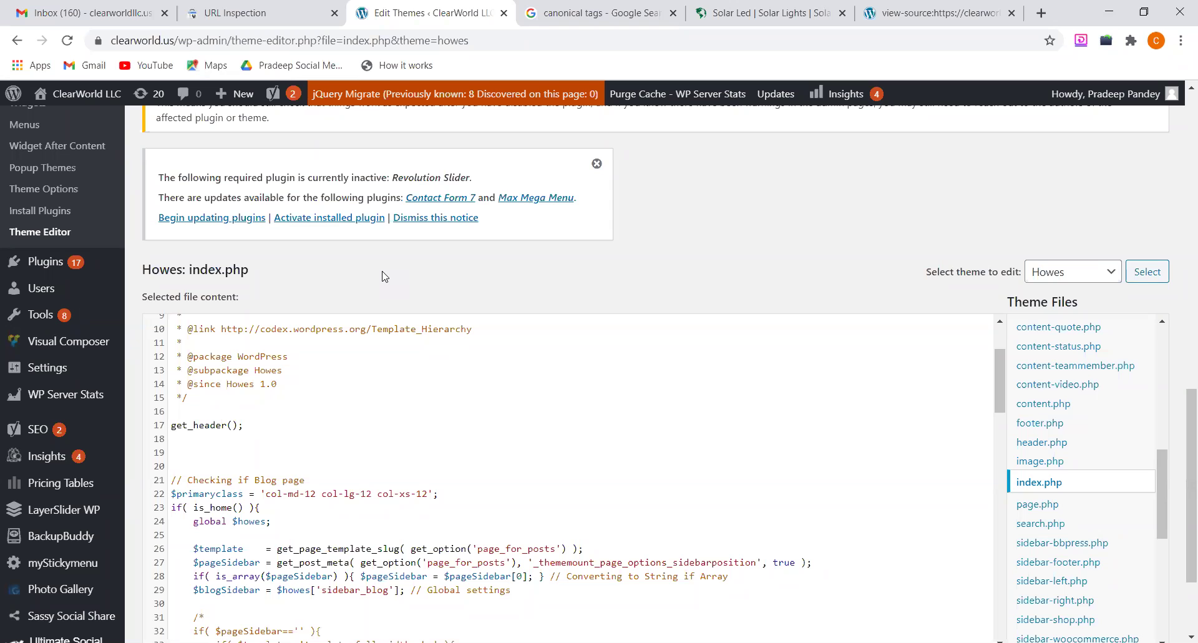
mouse_move(70, 367)
scroll(71, 366, down, 1)
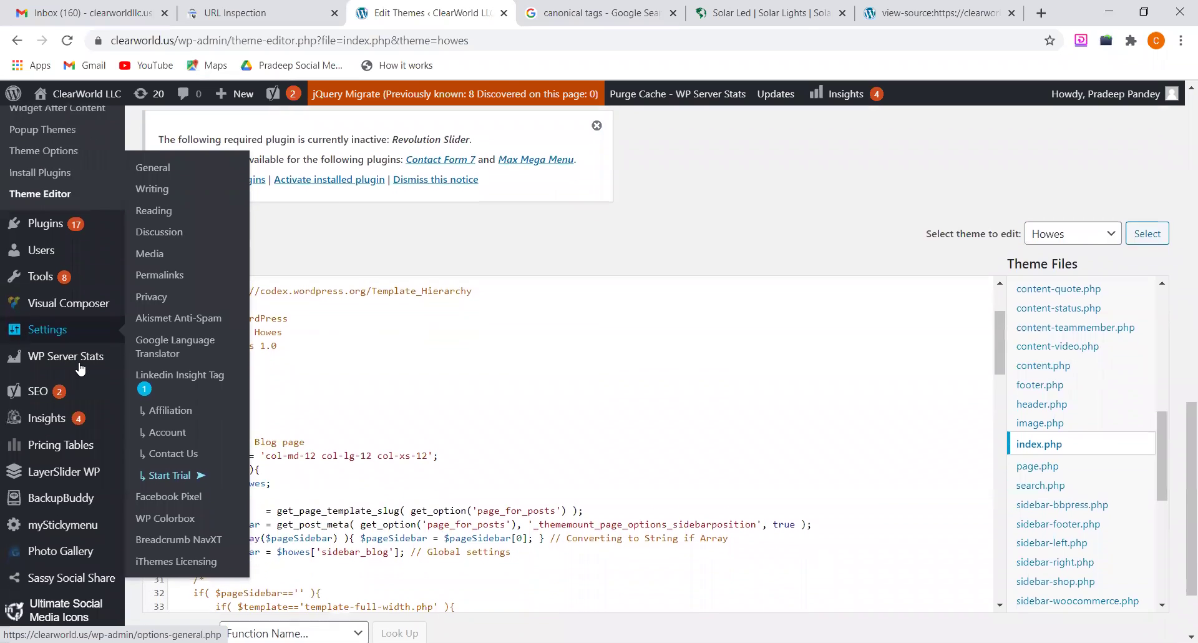
mouse_move(39, 350)
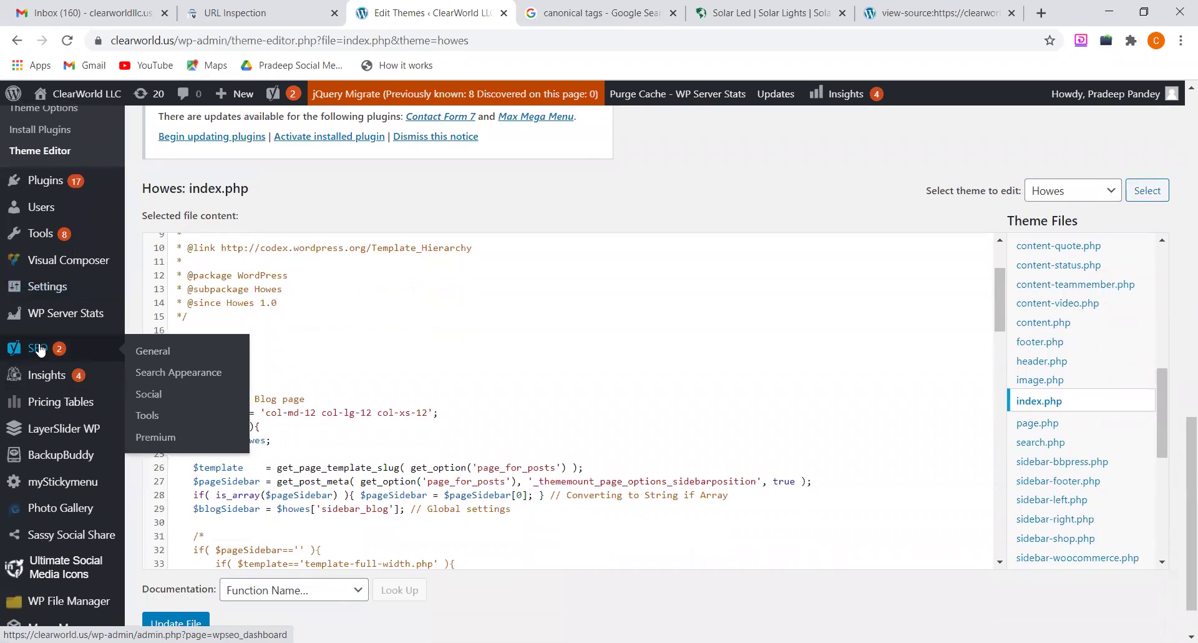
click(39, 350)
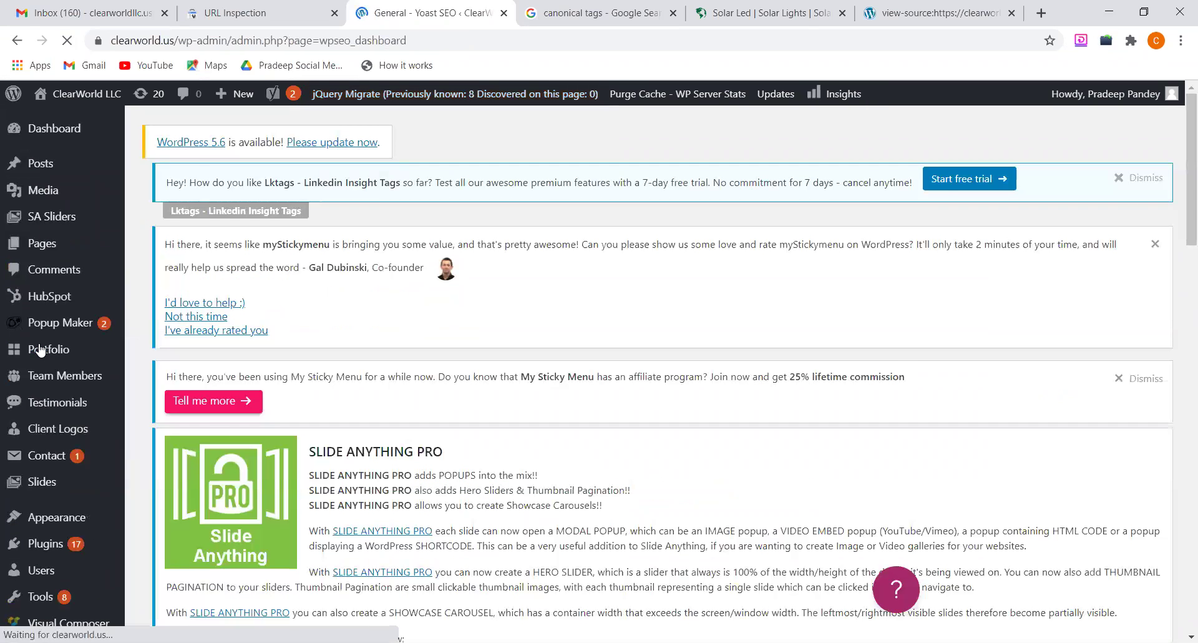
Look past the notices to the Yoast SEO settings and open the Webmaster Tools verification section
scroll(474, 345, down, 3)
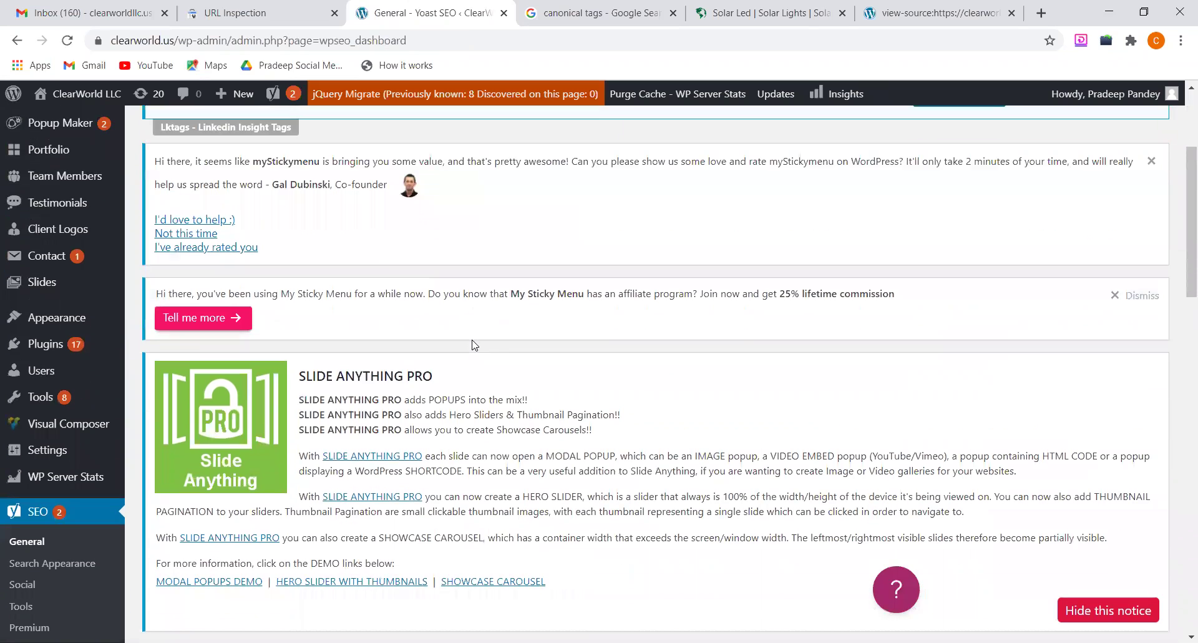
scroll(474, 345, up, 3)
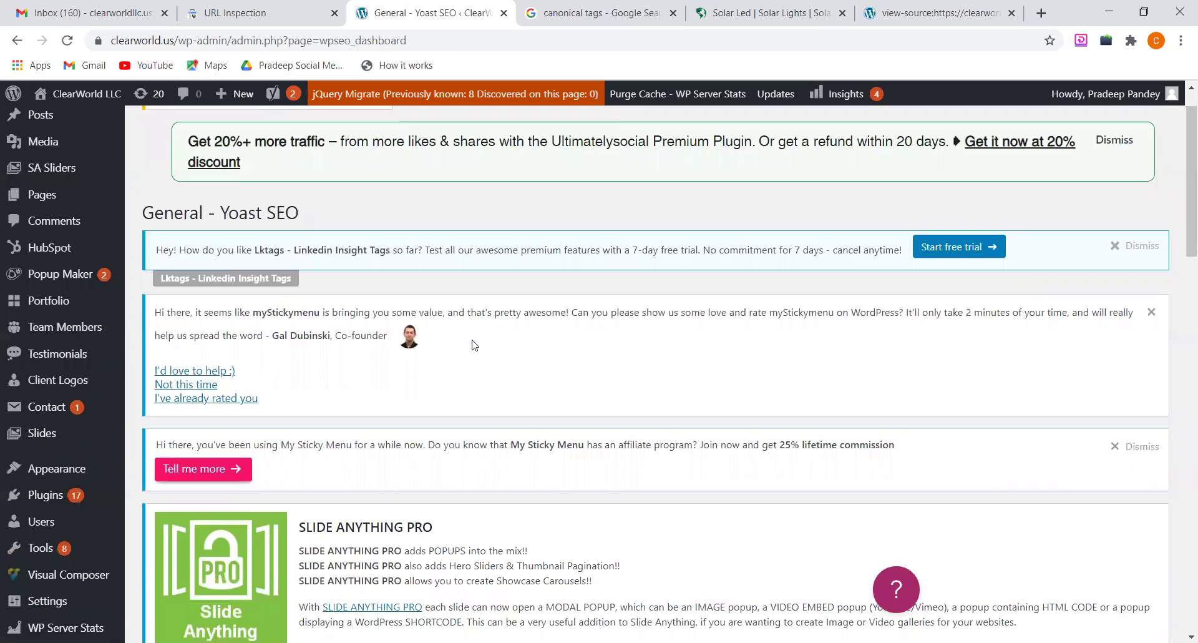
scroll(475, 345, down, 5)
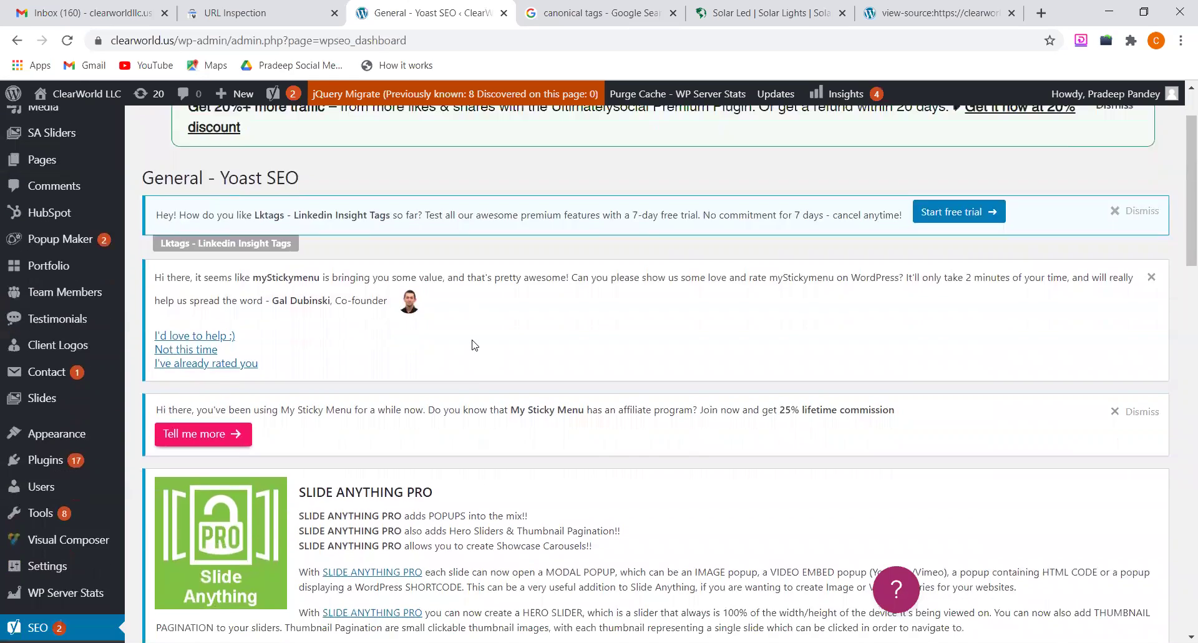
scroll(474, 344, down, 3)
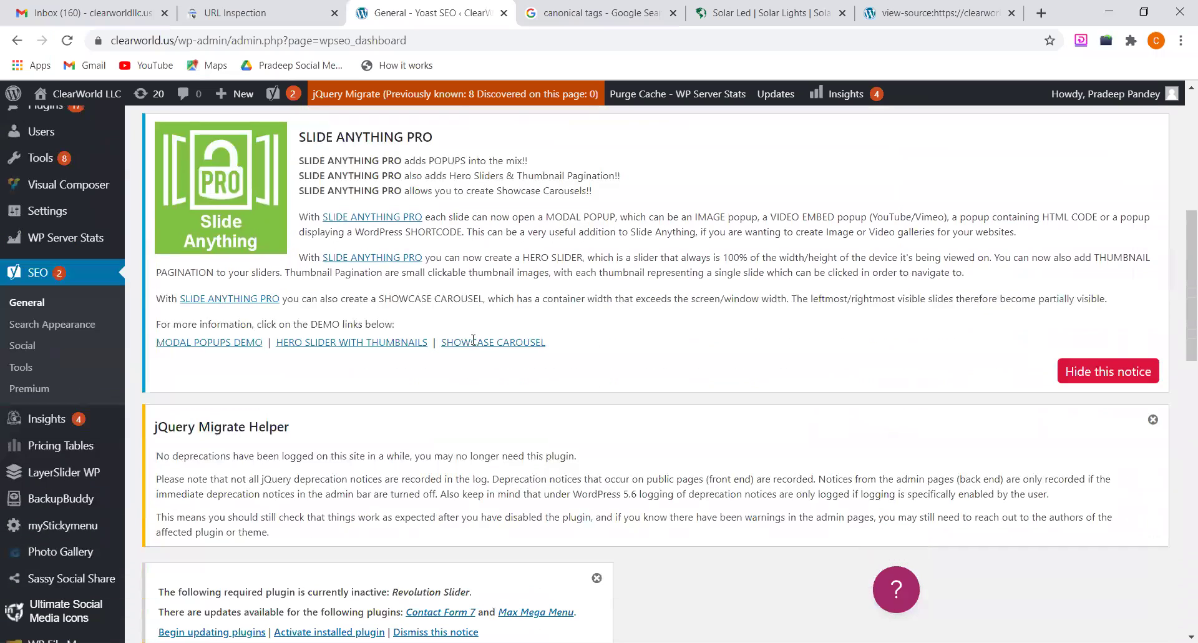
scroll(474, 345, down, 2)
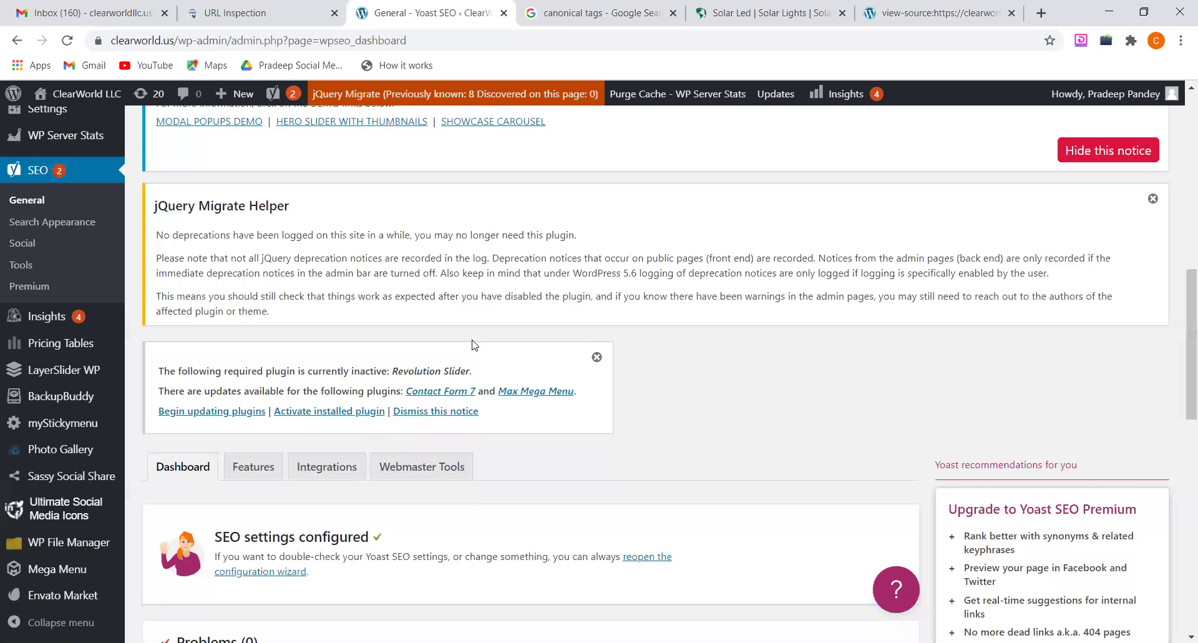
scroll(474, 344, down, 2)
scroll(474, 345, down, 2)
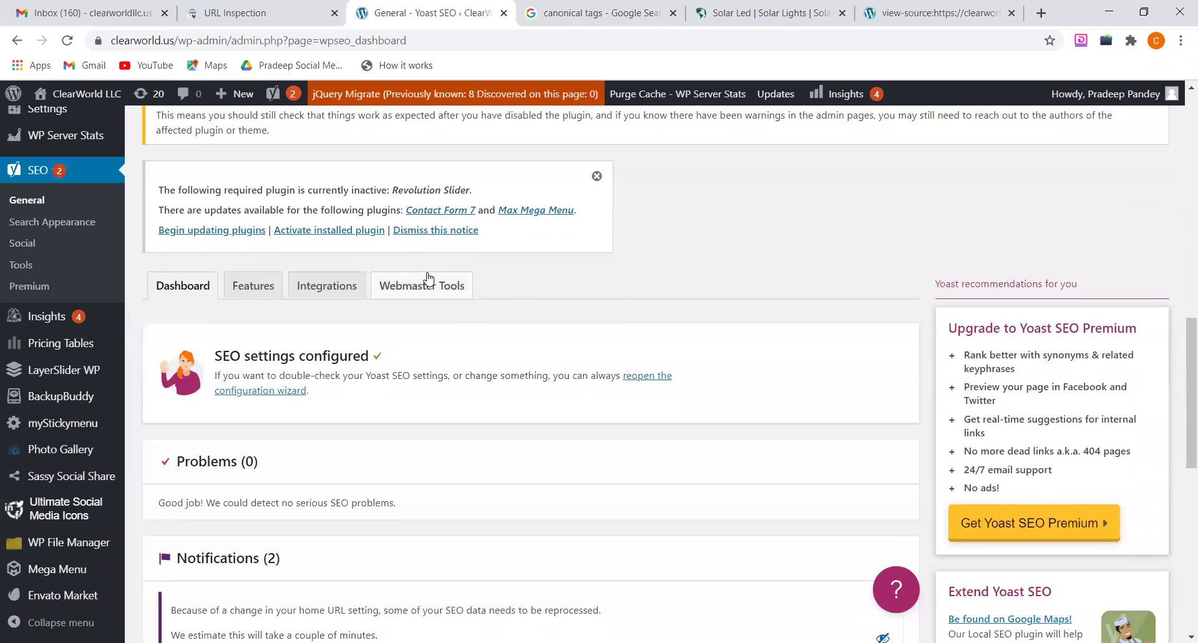
scroll(480, 298, up, 7)
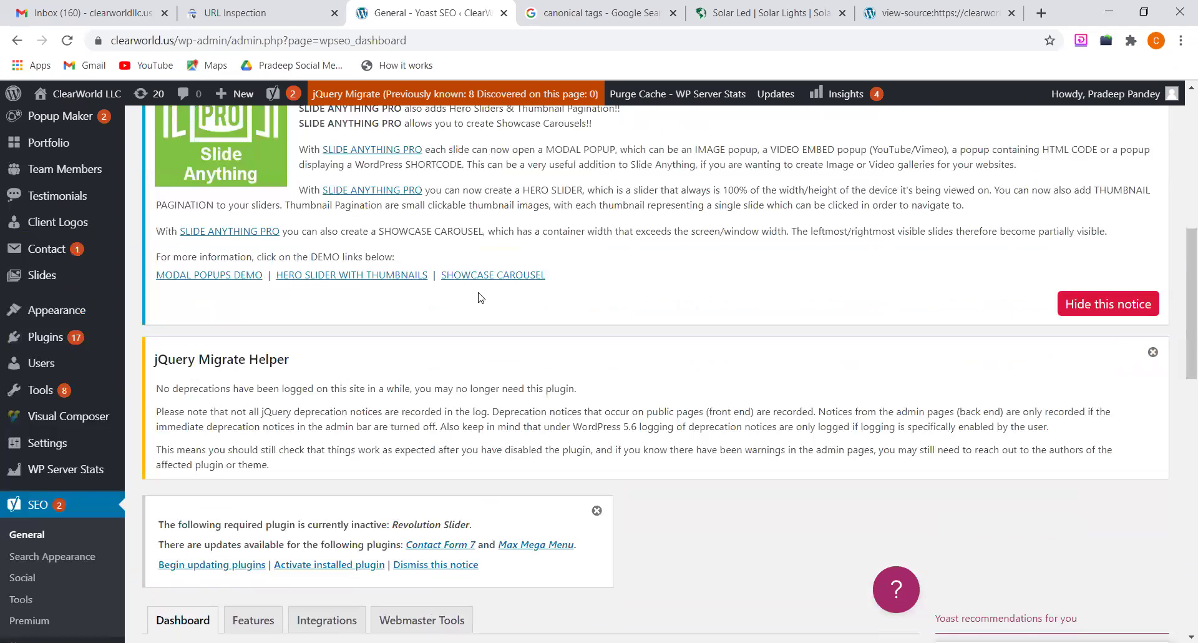
scroll(480, 297, down, 4)
scroll(41, 279, down, 2)
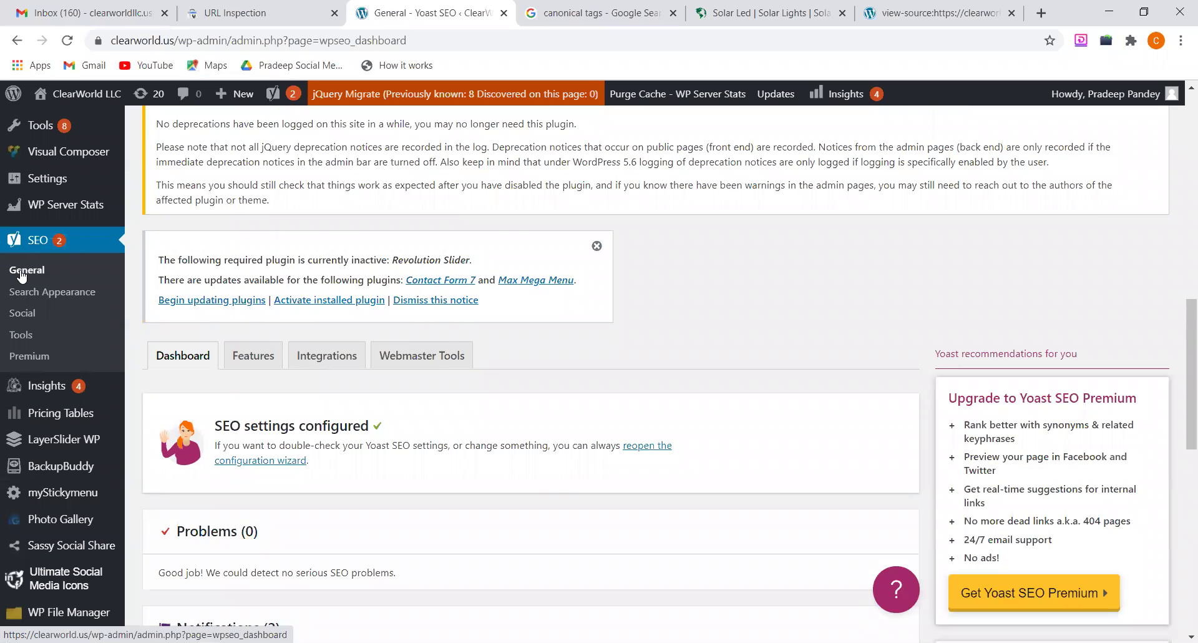
scroll(594, 401, down, 2)
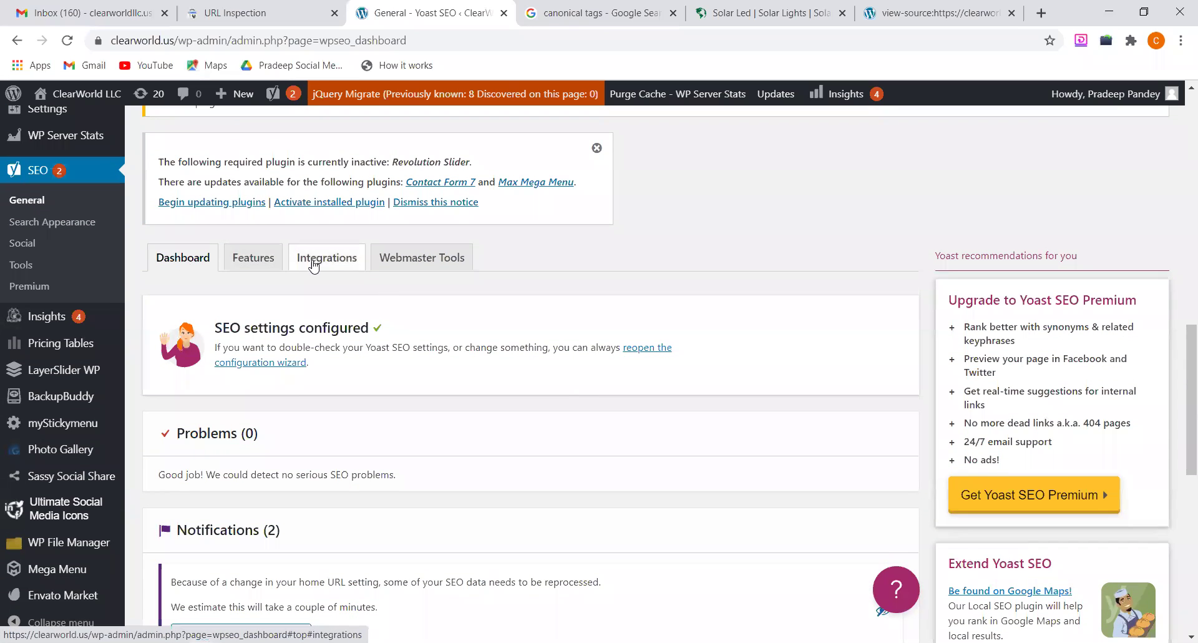
click(405, 264)
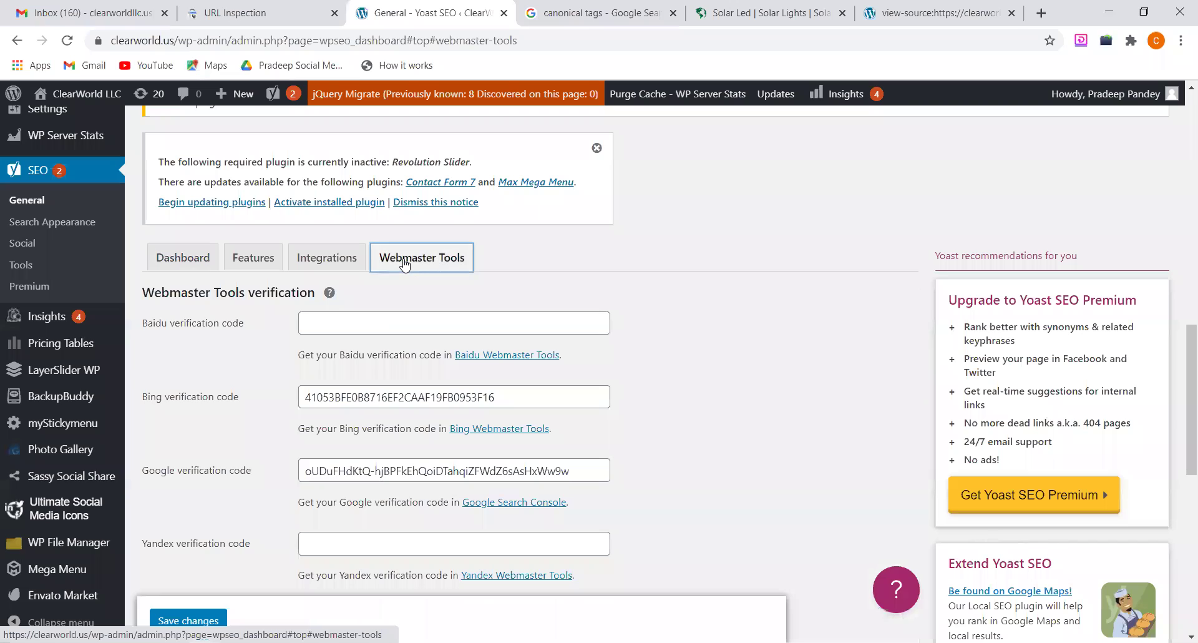
View the Yoast SEO dashboard section and return to the Webmaster Tools verification codes
click(197, 265)
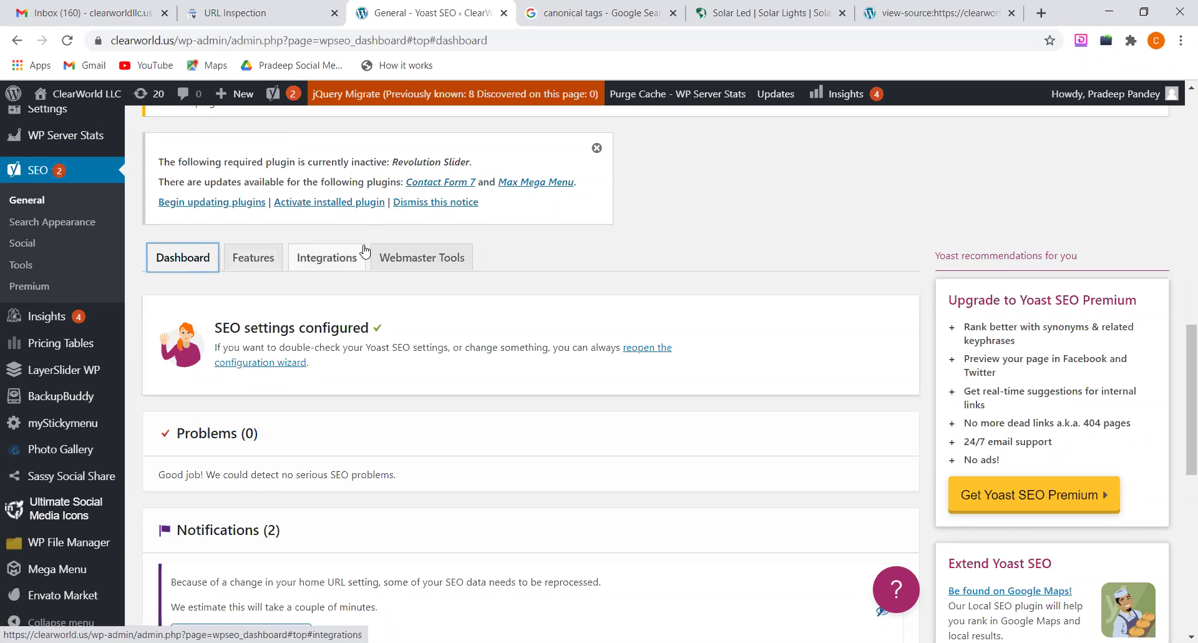
click(409, 258)
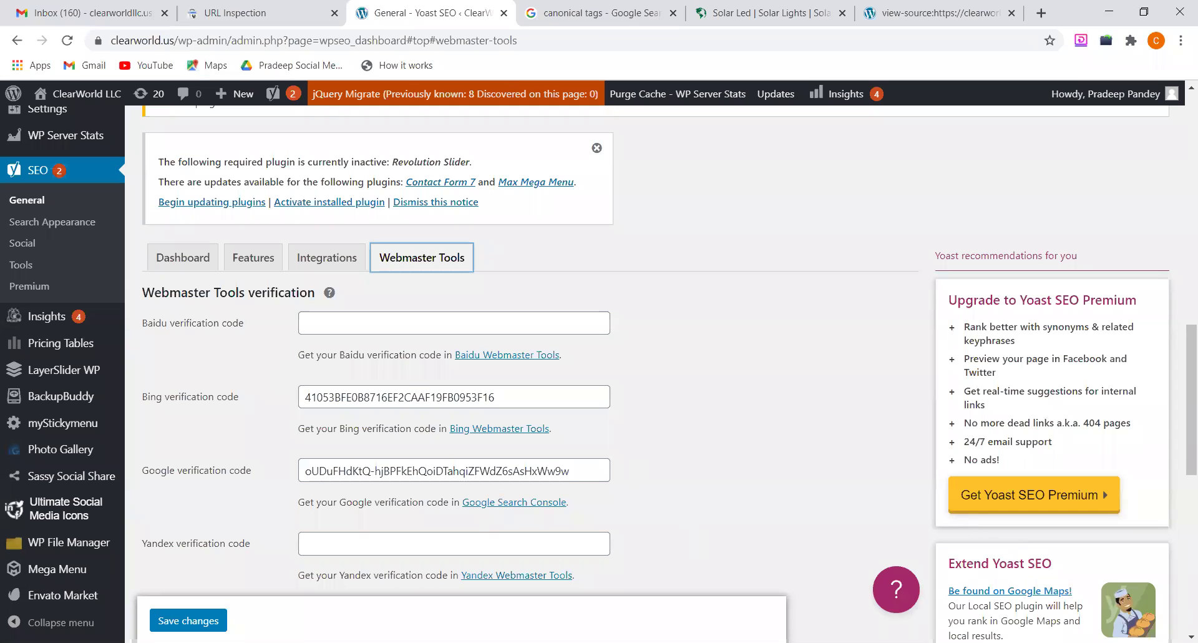
click(707, 407)
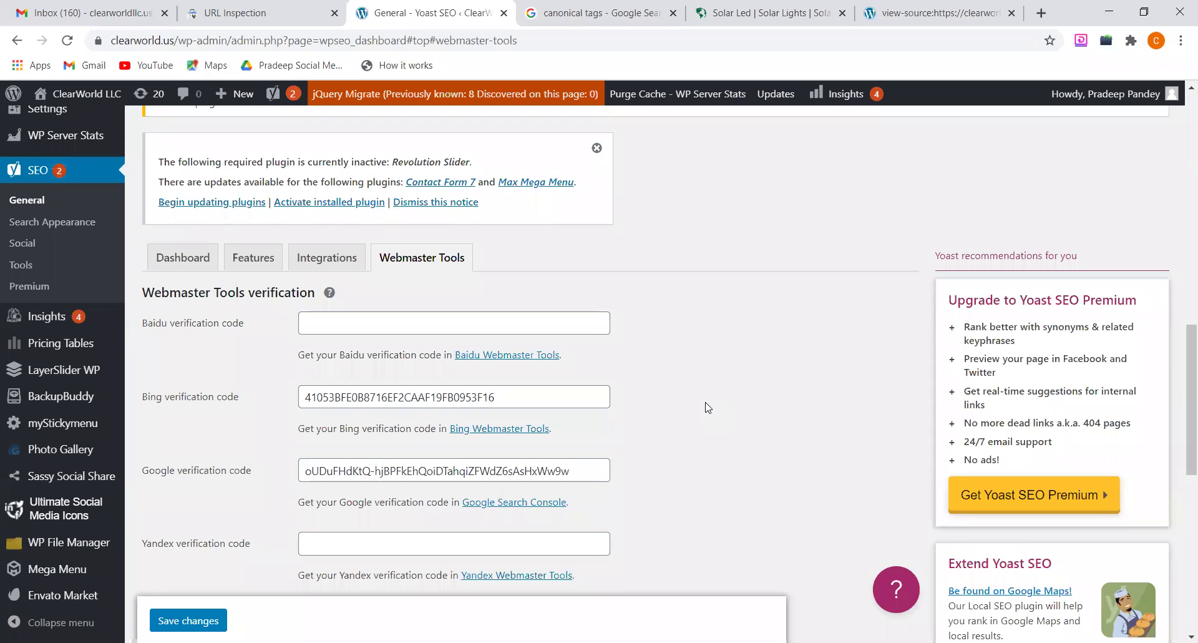